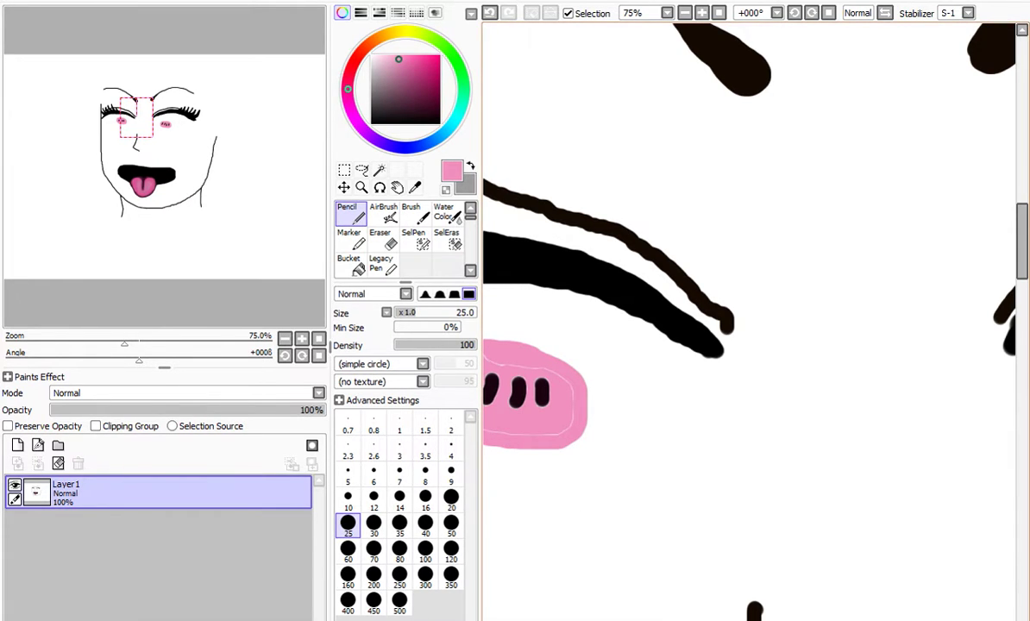
Step: Change the pencil colour from pink to a near-black pink shade
scroll(749, 322, left, 3)
scroll(825, 391, up, 3)
mouse_move(805, 517)
mouse_down()
mouse_move(857, 497)
mouse_move(910, 435)
mouse_move(857, 349)
mouse_move(618, 296)
mouse_move(561, 311)
mouse_move(543, 410)
mouse_move(680, 494)
mouse_move(756, 515)
mouse_up()
scroll(867, 466, down, 10)
scroll(902, 459, up, 2)
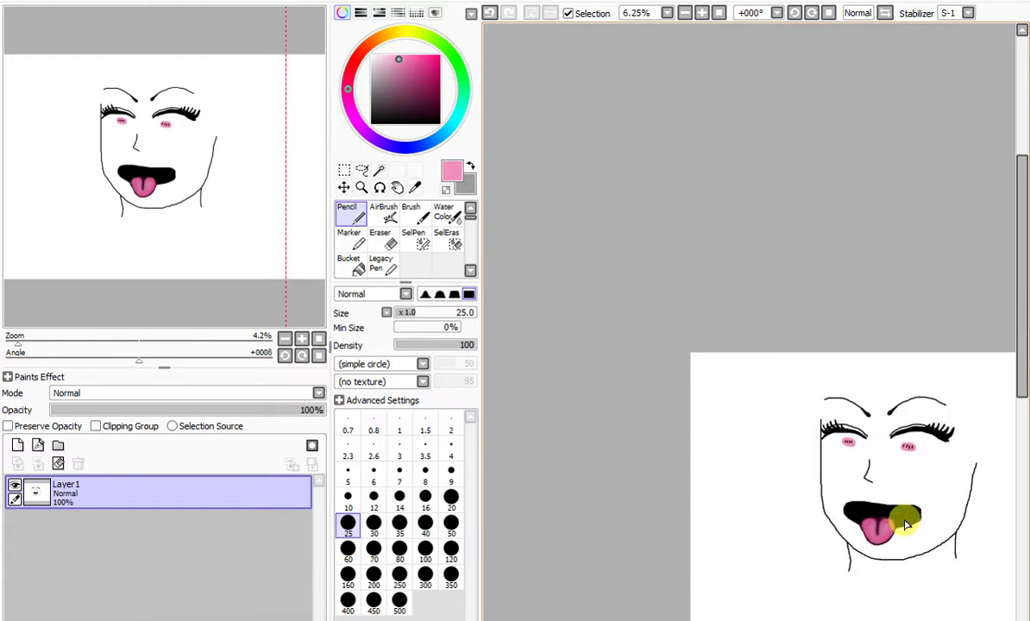
scroll(913, 392, up, 1)
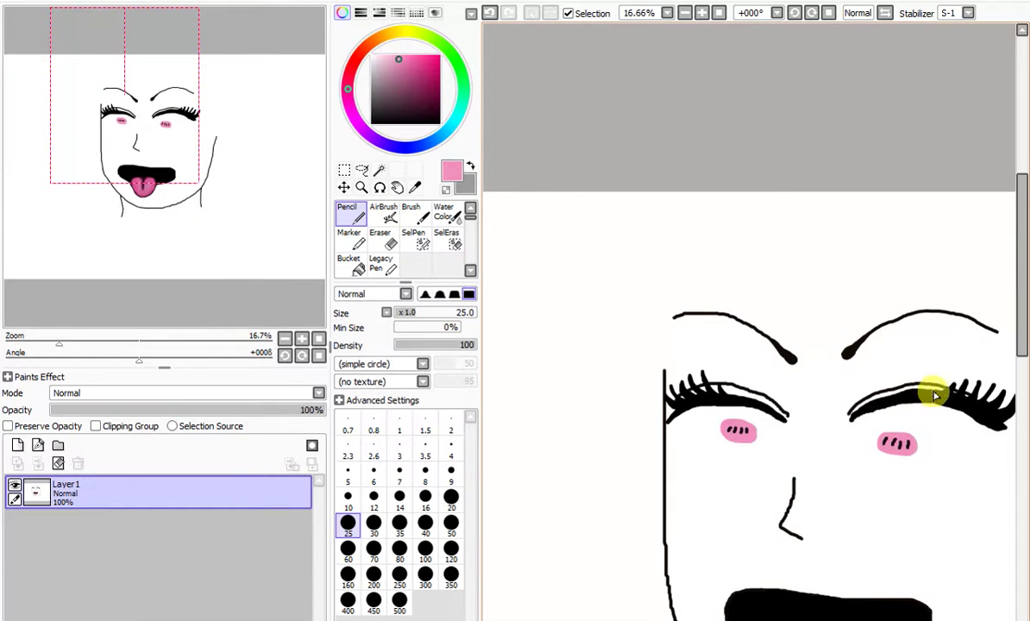
click(434, 116)
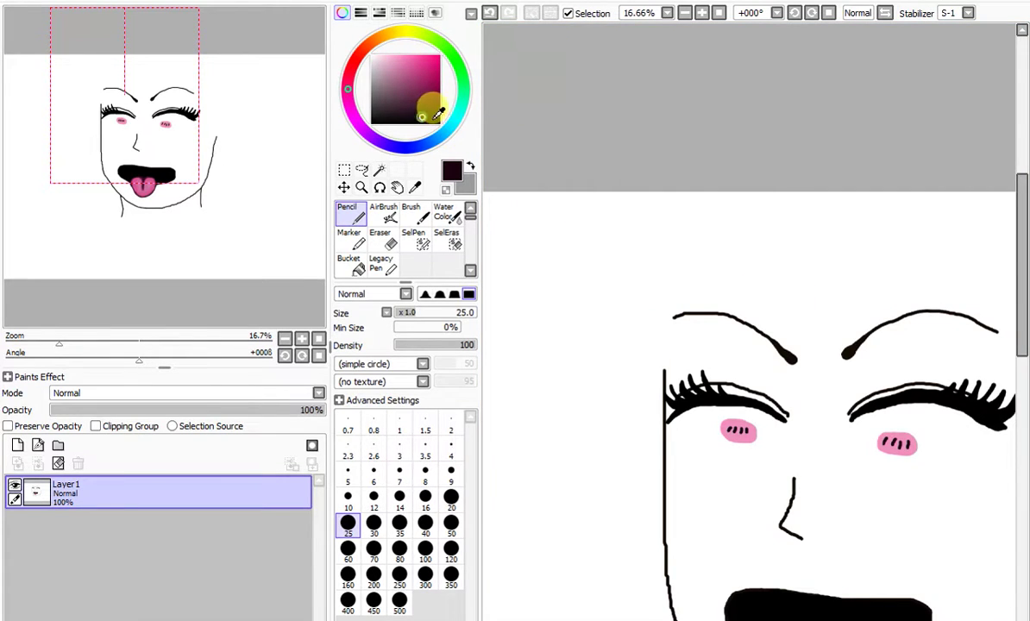
Step: Outline a curved hair lock sweeping from the top of the forehead to above the left eyebrow with the size 25 pencil
scroll(879, 363, down, 2)
scroll(919, 345, up, 1)
drag(691, 620, 733, 620)
scroll(766, 445, up, 1)
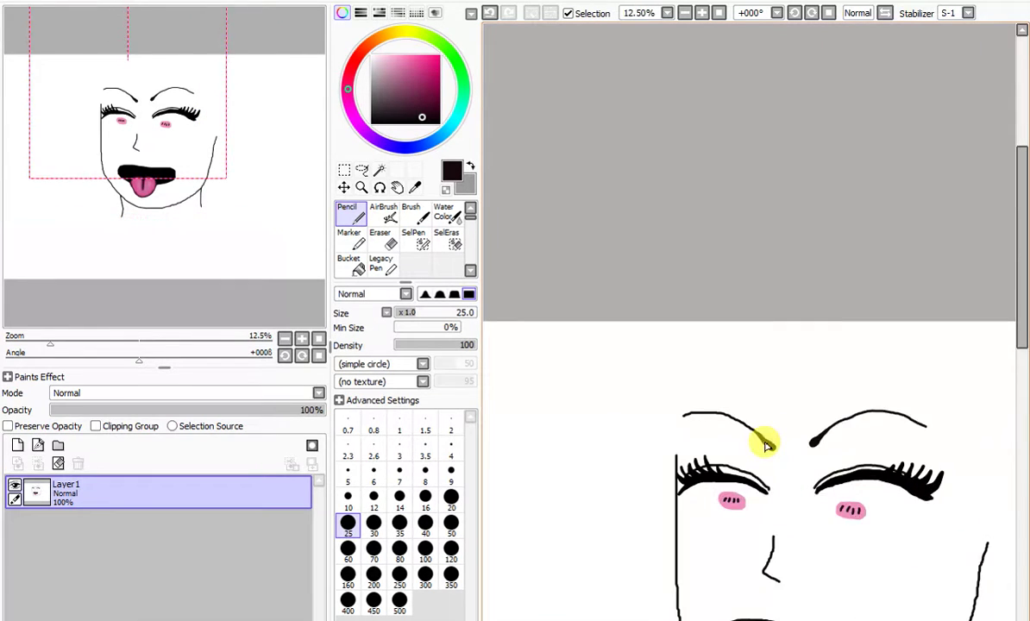
scroll(767, 444, up, 1)
mouse_move(759, 300)
mouse_down()
mouse_move(715, 350)
mouse_move(641, 381)
mouse_up()
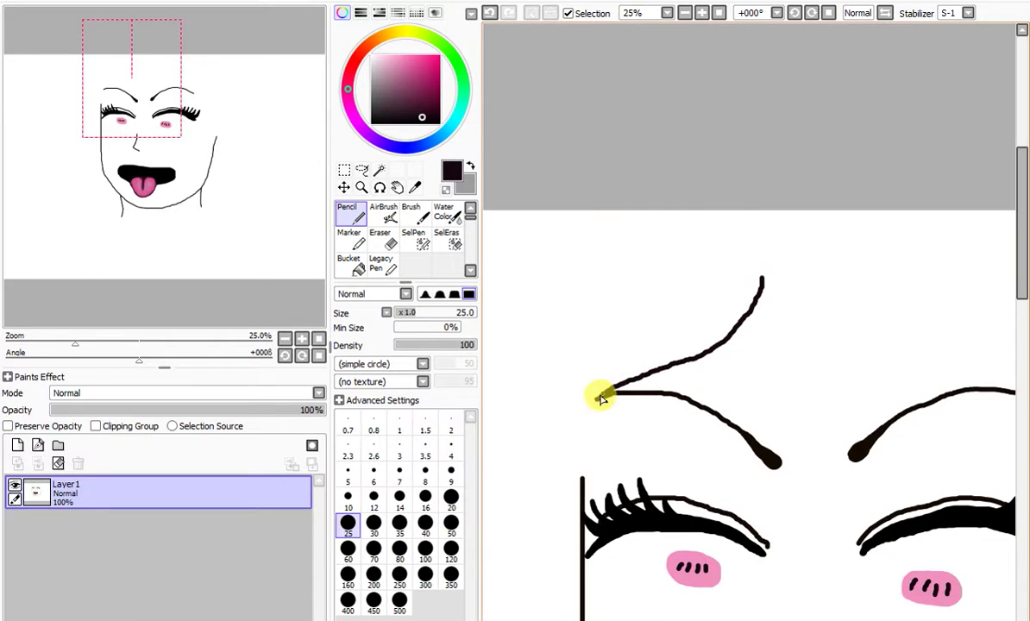
drag(546, 434, 537, 428)
mouse_move(736, 264)
mouse_down()
mouse_move(710, 297)
mouse_move(603, 345)
mouse_move(555, 392)
mouse_up()
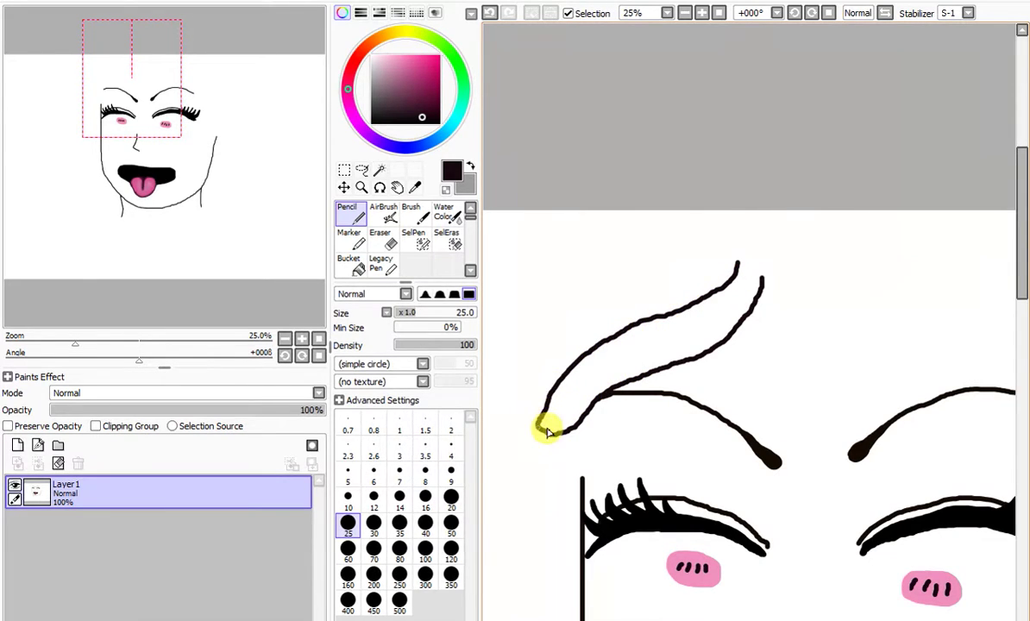
Step: Draw the right inner hairline from the top of the forehead past the eyebrow down to the jaw line
scroll(737, 246, down, 2)
scroll(786, 249, up, 1)
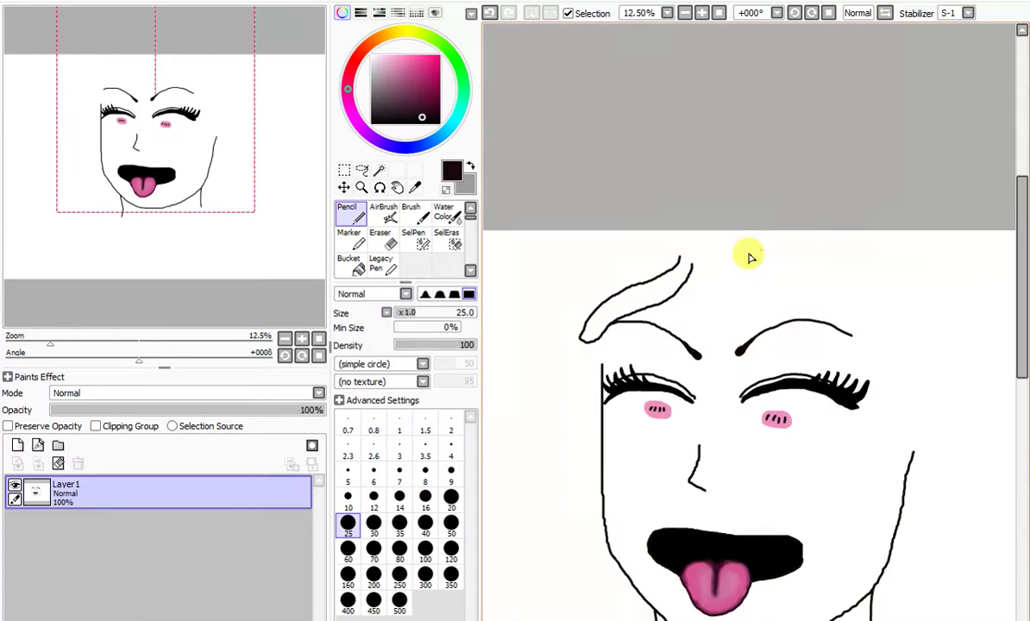
drag(707, 251, 817, 308)
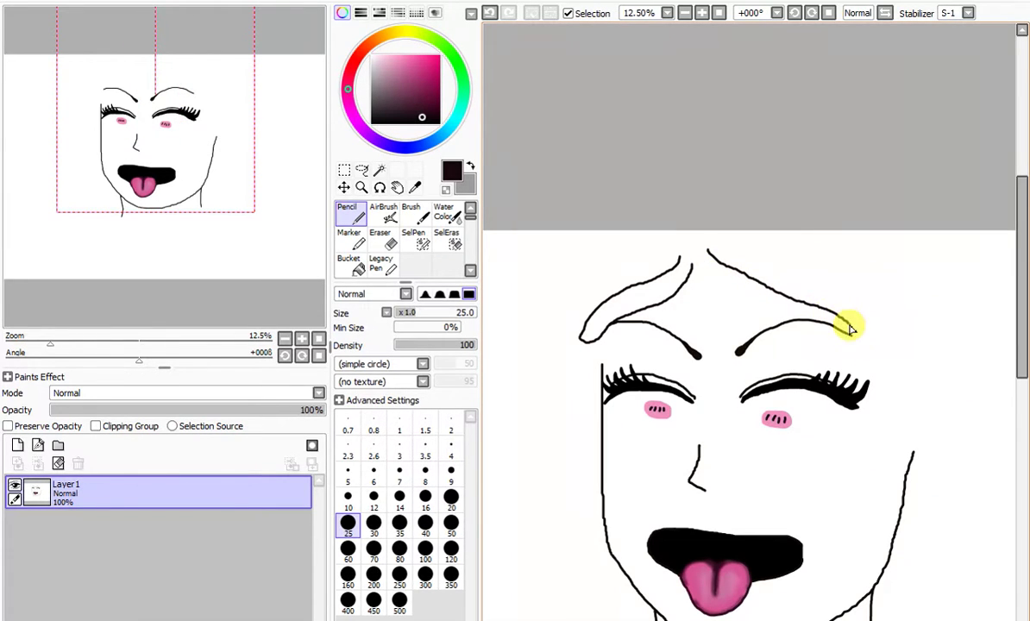
drag(865, 369, 895, 429)
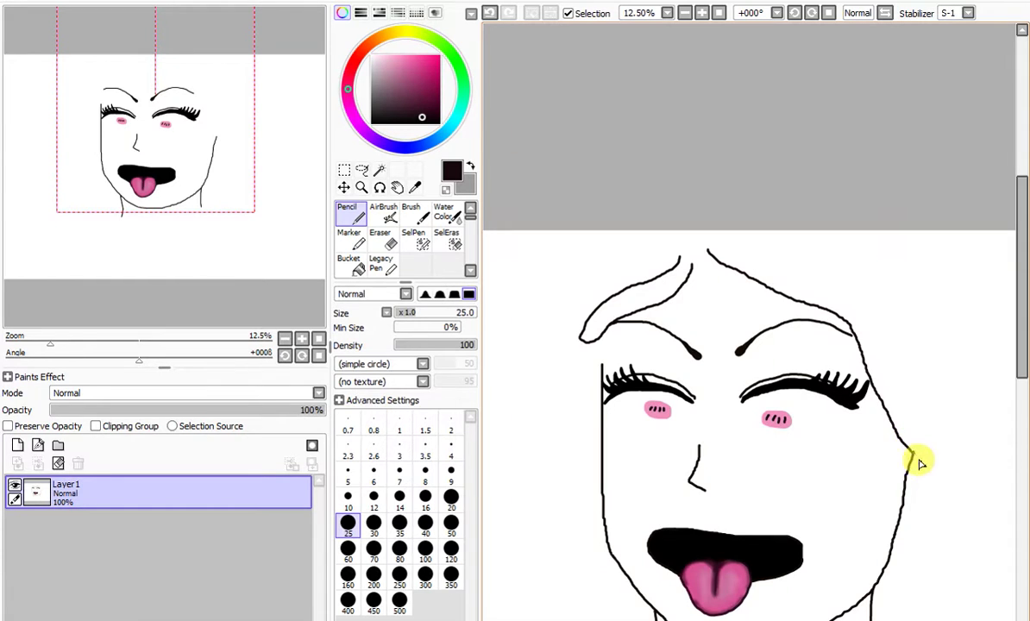
Step: Draw the inner hair line beside the left side of the face and join the face outline to the hair lock
mouse_move(602, 343)
mouse_down()
mouse_move(585, 420)
mouse_move(591, 528)
mouse_up()
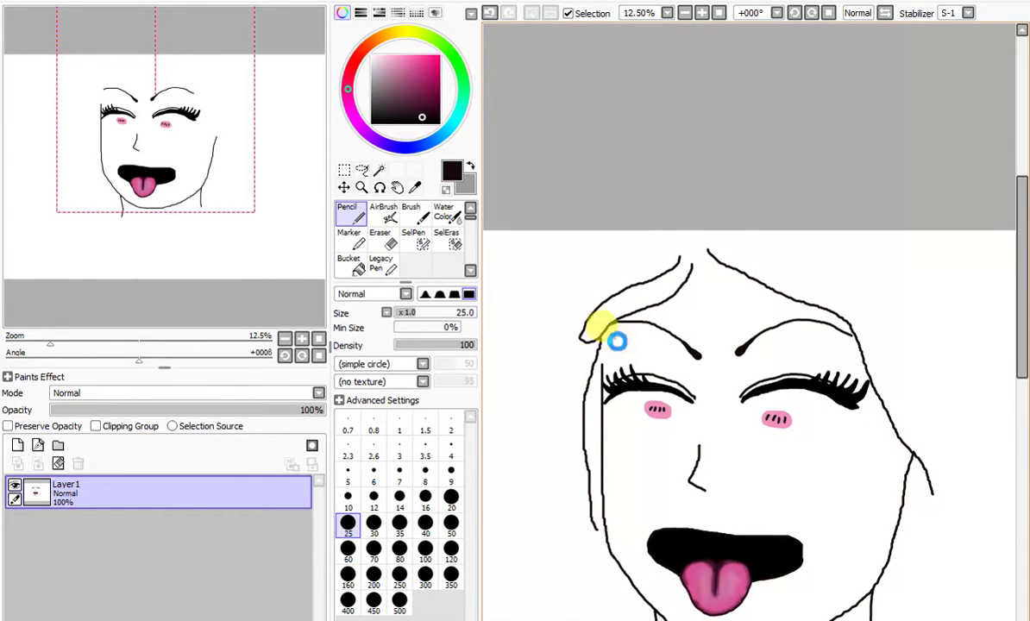
scroll(617, 341, up, 2)
drag(571, 429, 566, 362)
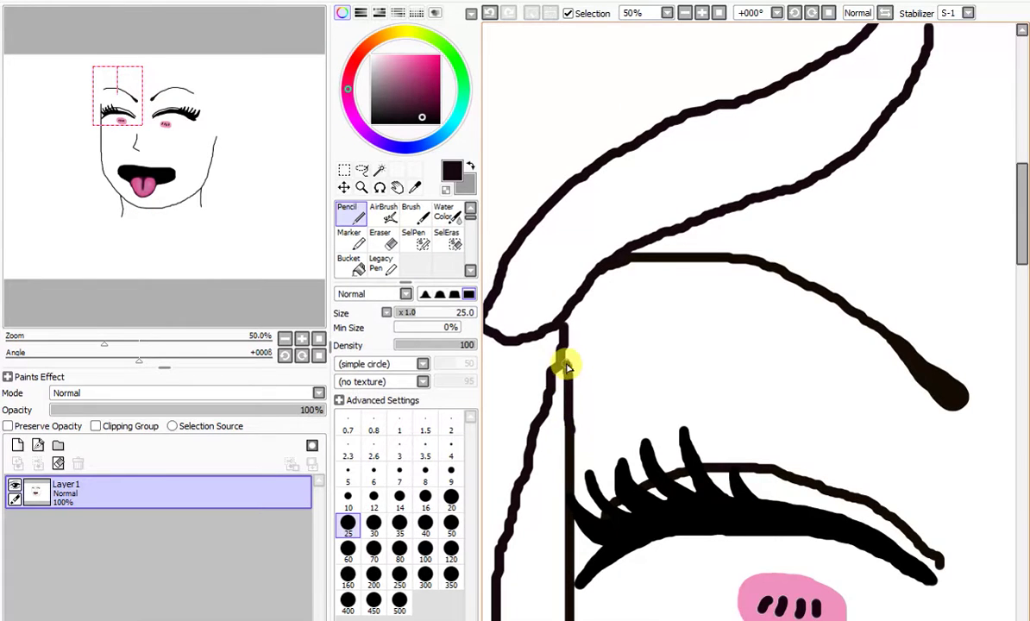
Step: Draw the outer contour of the left hair from the strand's lower tip up to the canvas's top edge
scroll(602, 364, down, 5)
scroll(720, 390, down, 1)
scroll(764, 380, up, 3)
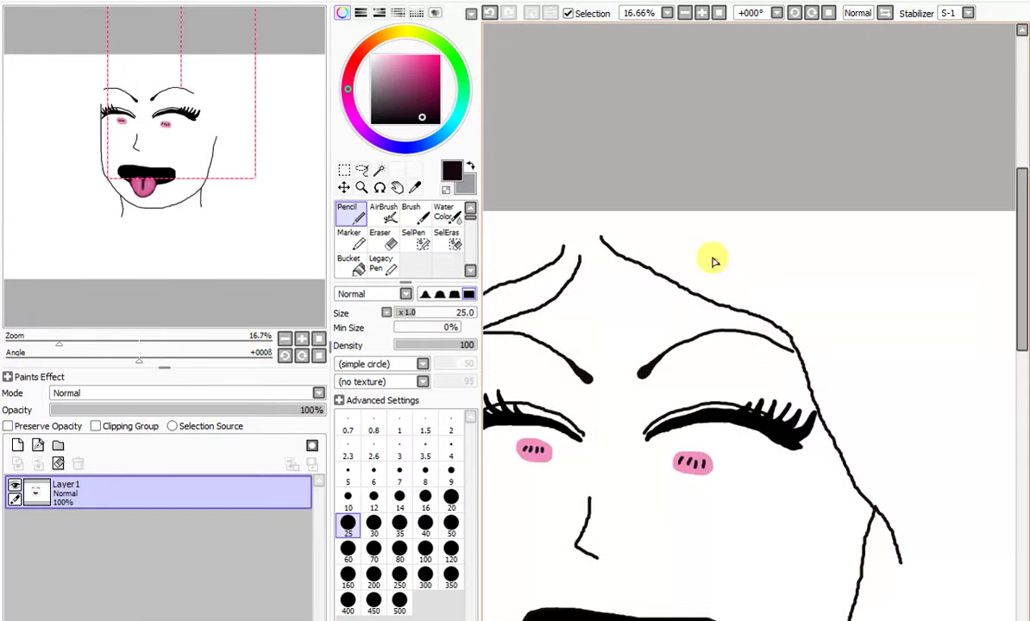
scroll(740, 346, down, 4)
scroll(701, 356, up, 4)
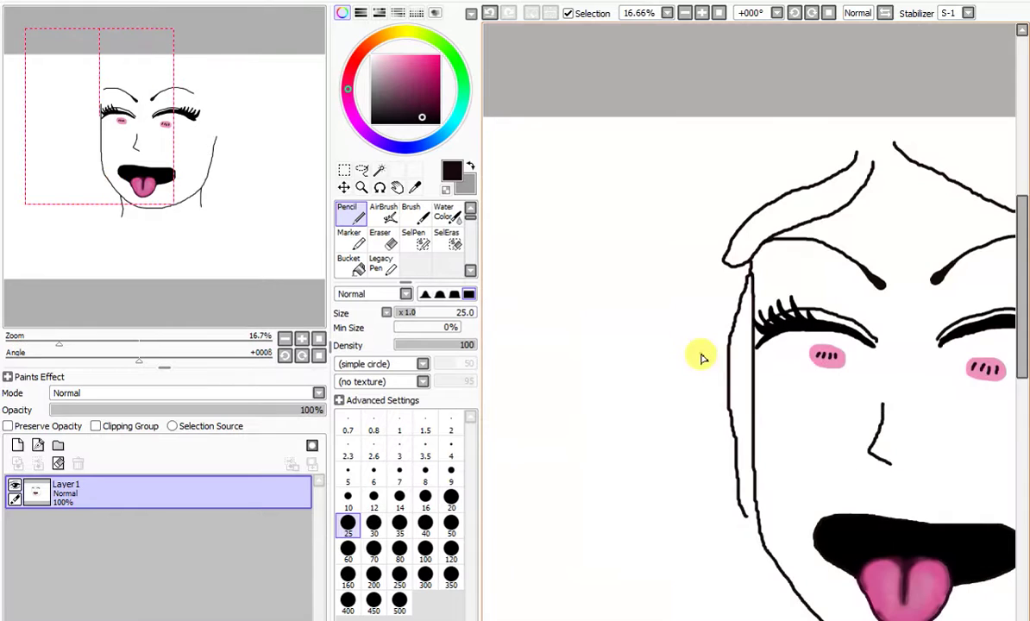
mouse_move(749, 519)
mouse_down()
mouse_move(723, 515)
mouse_move(686, 477)
mouse_move(657, 407)
mouse_move(654, 307)
mouse_move(664, 263)
mouse_move(768, 98)
mouse_up()
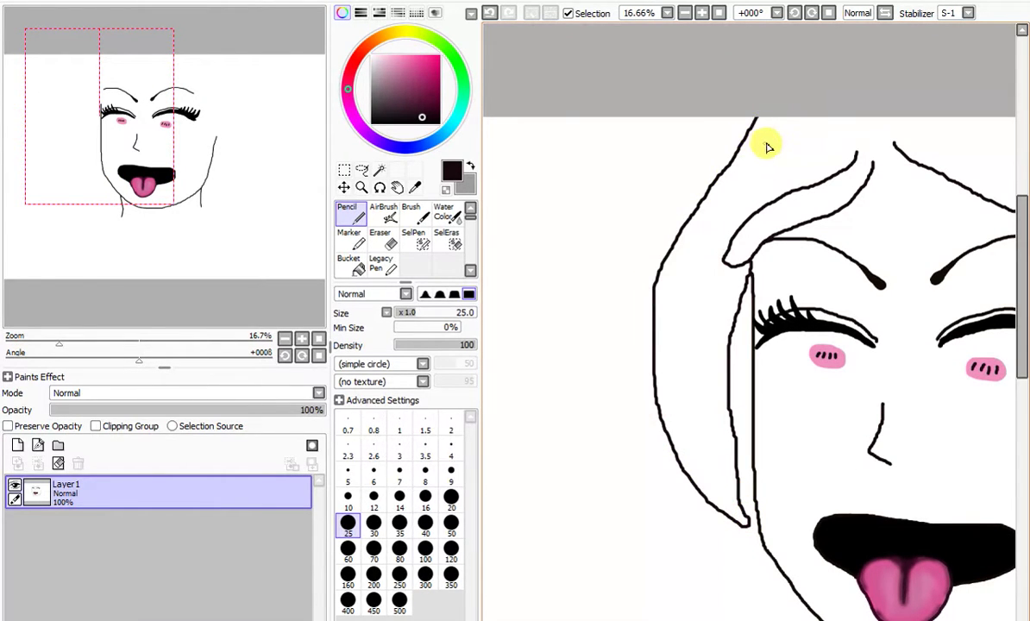
Step: Add two inner strand lines to the left hair, extending the shorter one up to the hair lock's tip
mouse_move(742, 188)
mouse_down()
mouse_move(679, 296)
mouse_move(672, 378)
mouse_move(723, 505)
mouse_up()
scroll(731, 522, up, 2)
mouse_move(736, 559)
mouse_down()
mouse_move(696, 484)
mouse_move(667, 179)
mouse_up()
scroll(669, 172, down, 2)
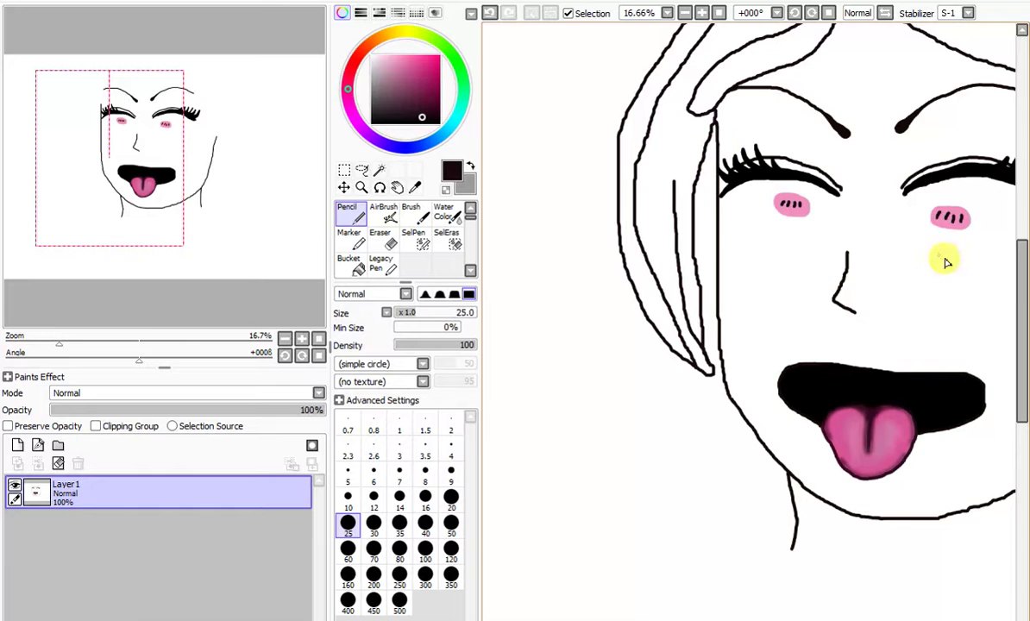
drag(1019, 291, 1021, 228)
scroll(643, 509, up, 3)
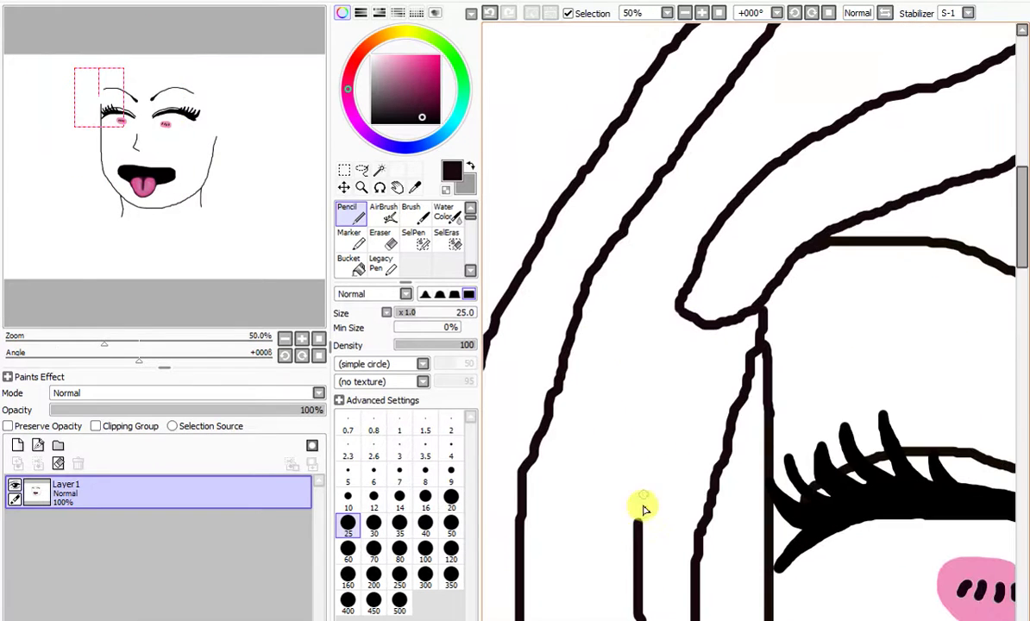
drag(637, 527, 677, 314)
scroll(690, 332, down, 6)
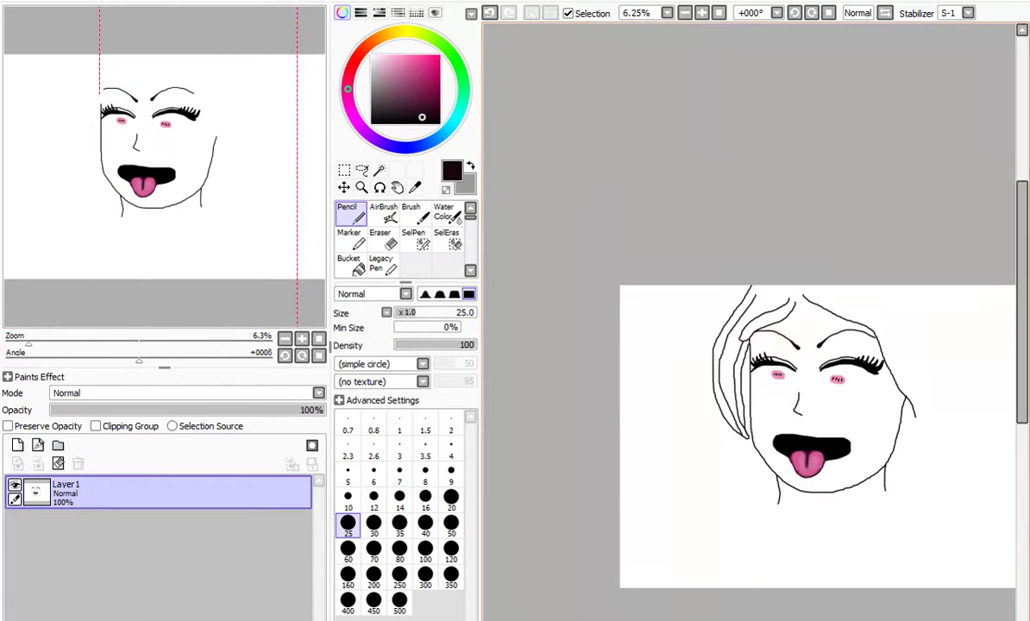
Step: Add more fine strand lines to the left hair, including one inside the lock above the eyebrow
scroll(749, 436, right, 3)
scroll(676, 340, up, 3)
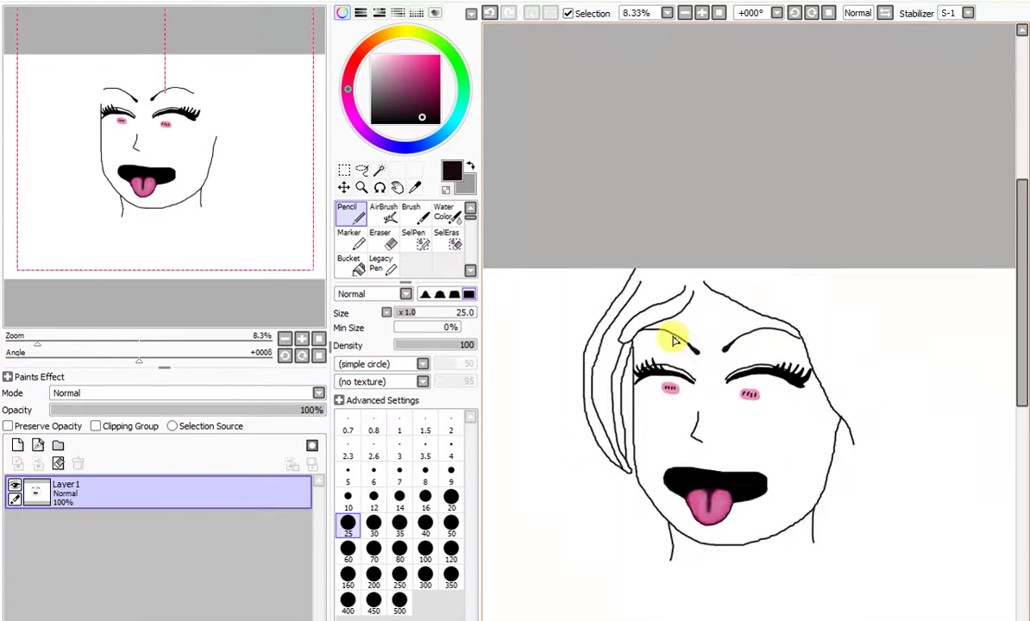
scroll(590, 474, up, 1)
drag(589, 475, 612, 556)
mouse_move(598, 520)
mouse_down()
mouse_move(573, 440)
mouse_move(578, 360)
mouse_up()
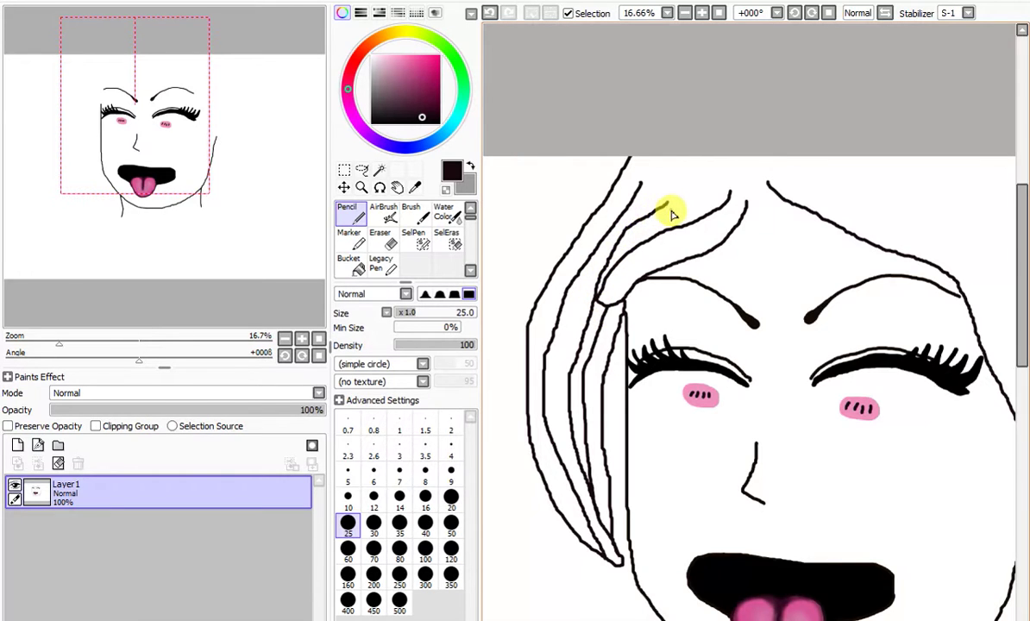
scroll(671, 214, up, 3)
mouse_move(769, 278)
mouse_down()
mouse_move(714, 315)
mouse_move(573, 372)
mouse_move(519, 483)
mouse_up()
scroll(759, 414, down, 5)
scroll(833, 421, up, 2)
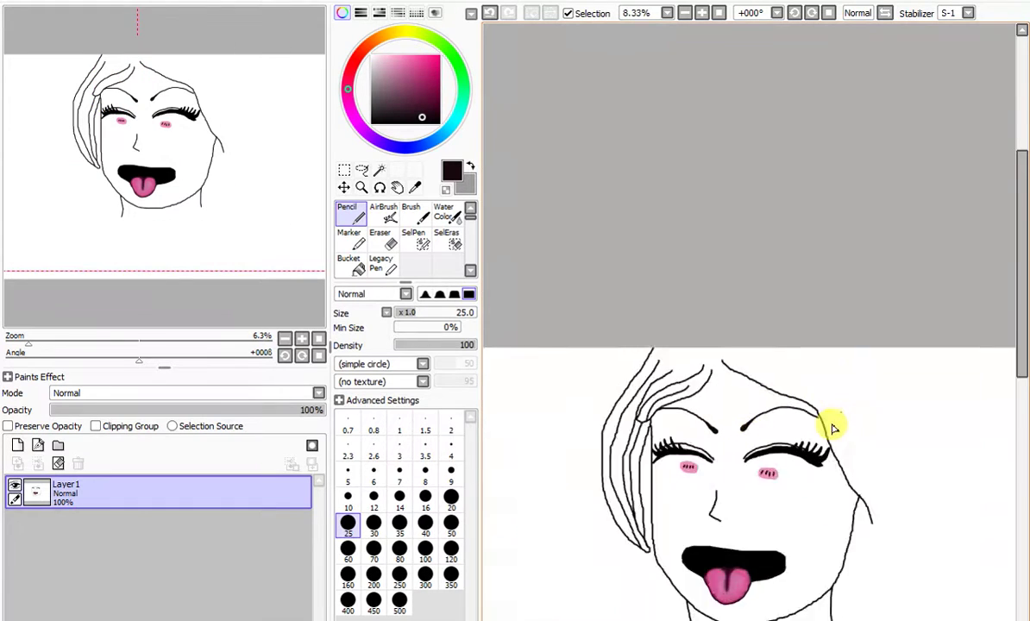
Step: Draw a second line along the right hairline and close it into a pointed tip beside the jaw with an inner strand
mouse_move(719, 336)
mouse_down()
mouse_move(792, 372)
mouse_move(818, 404)
mouse_move(900, 552)
mouse_move(889, 604)
mouse_up()
scroll(901, 557, down, 4)
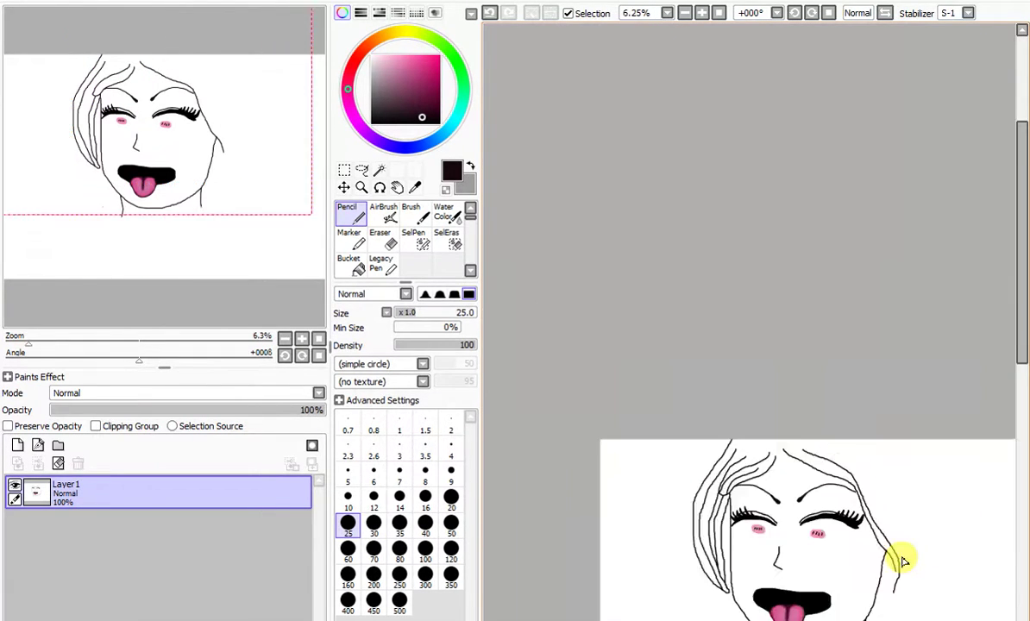
scroll(894, 572, up, 5)
scroll(895, 572, up, 3)
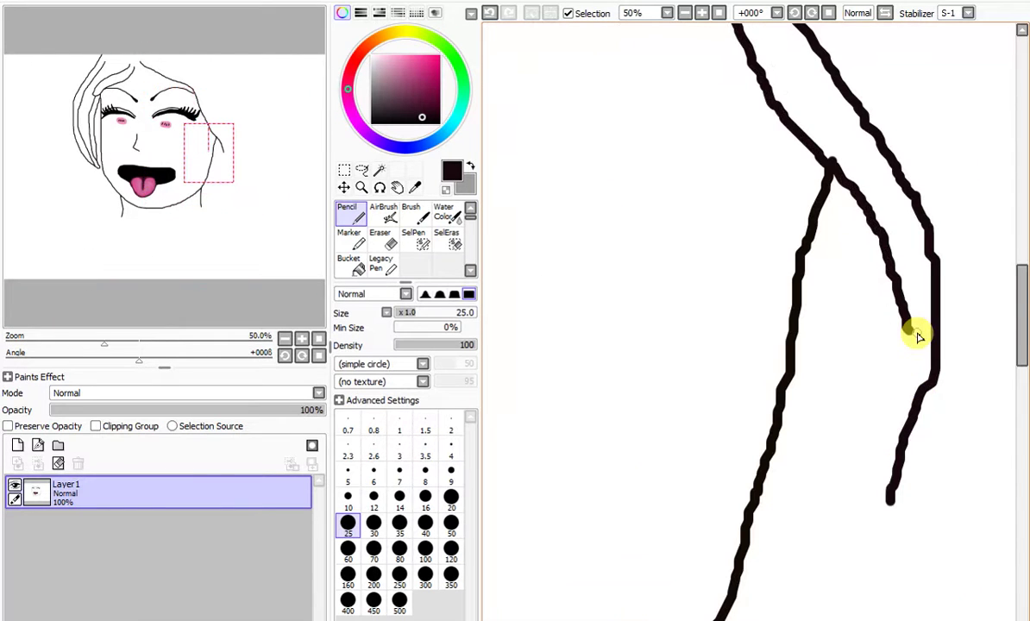
mouse_move(910, 336)
mouse_down()
mouse_move(857, 473)
mouse_move(834, 498)
mouse_move(890, 501)
mouse_move(834, 493)
mouse_move(855, 462)
mouse_move(866, 347)
mouse_move(826, 252)
mouse_up()
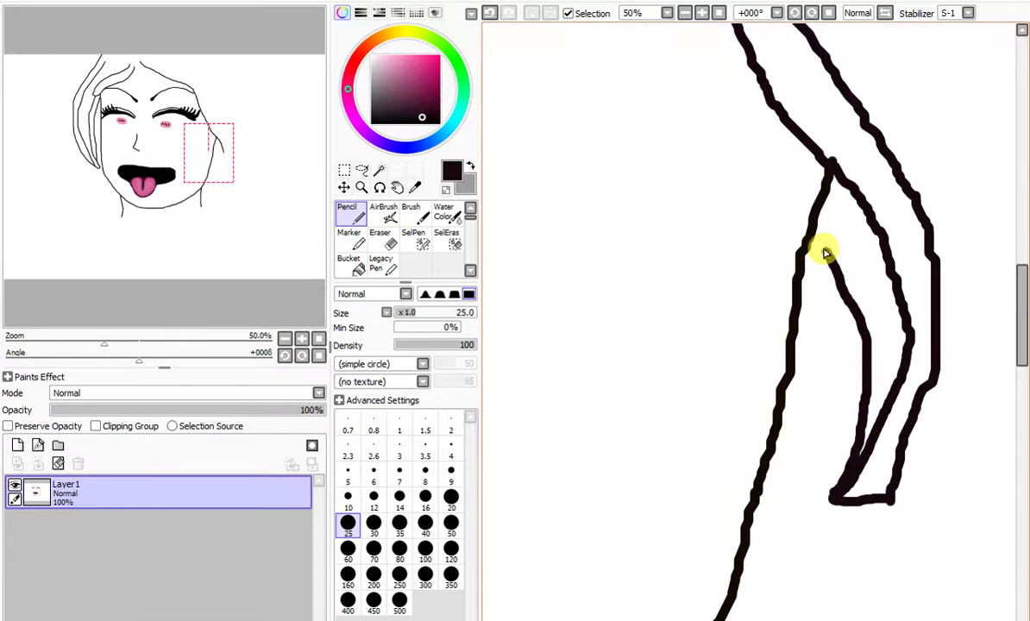
scroll(818, 240, down, 6)
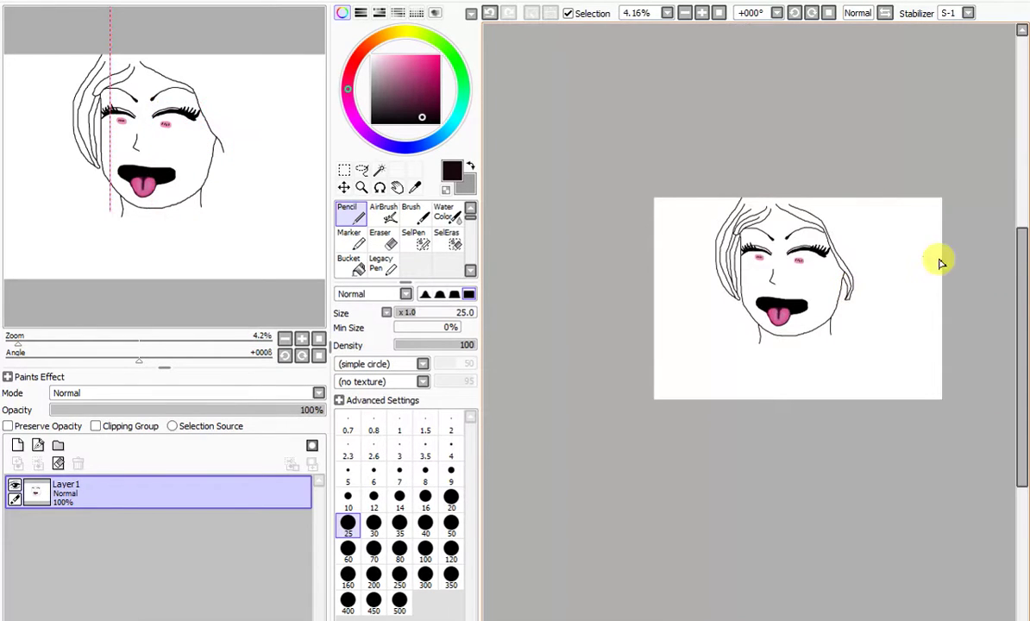
scroll(1023, 218, up, 3)
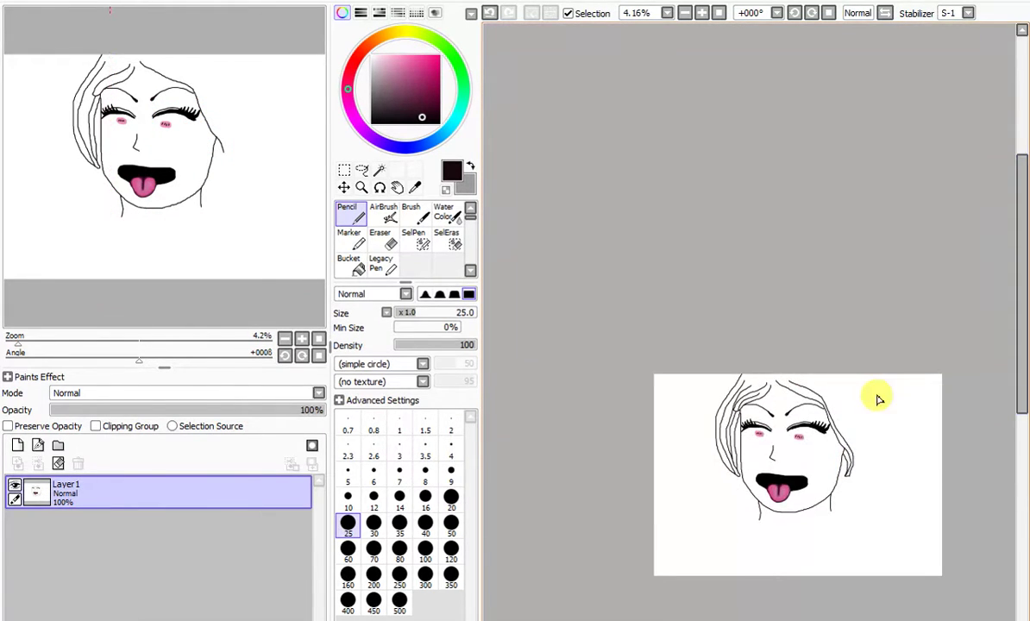
Step: Change the pencil colour to blue-black and draw the right hair's outer contour down to the tip beside the jaw
scroll(830, 409, up, 3)
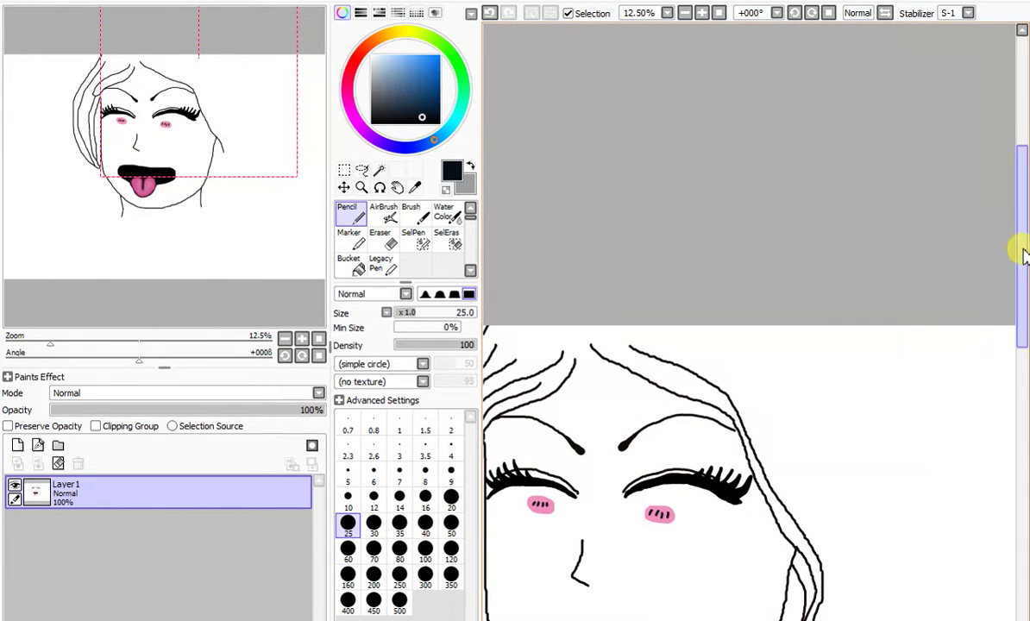
scroll(1021, 248, down, 3)
mouse_move(836, 262)
mouse_down()
mouse_move(850, 317)
mouse_move(851, 430)
mouse_move(822, 528)
mouse_up()
scroll(815, 528, up, 5)
scroll(782, 196, down, 2)
scroll(747, 273, down, 5)
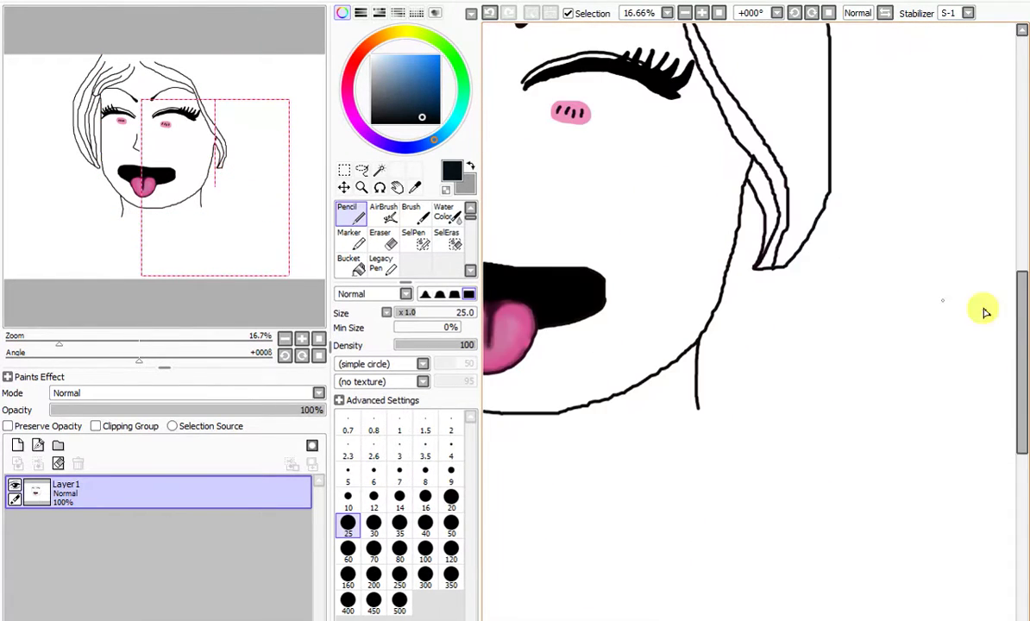
Step: Draw two long strand lines inside the right hair, following its outer contour
scroll(1019, 308, up, 3)
mouse_move(774, 543)
mouse_down()
mouse_move(798, 502)
mouse_move(807, 450)
mouse_move(777, 345)
mouse_move(700, 229)
mouse_up()
mouse_move(702, 184)
mouse_down()
mouse_move(786, 254)
mouse_move(811, 318)
mouse_up()
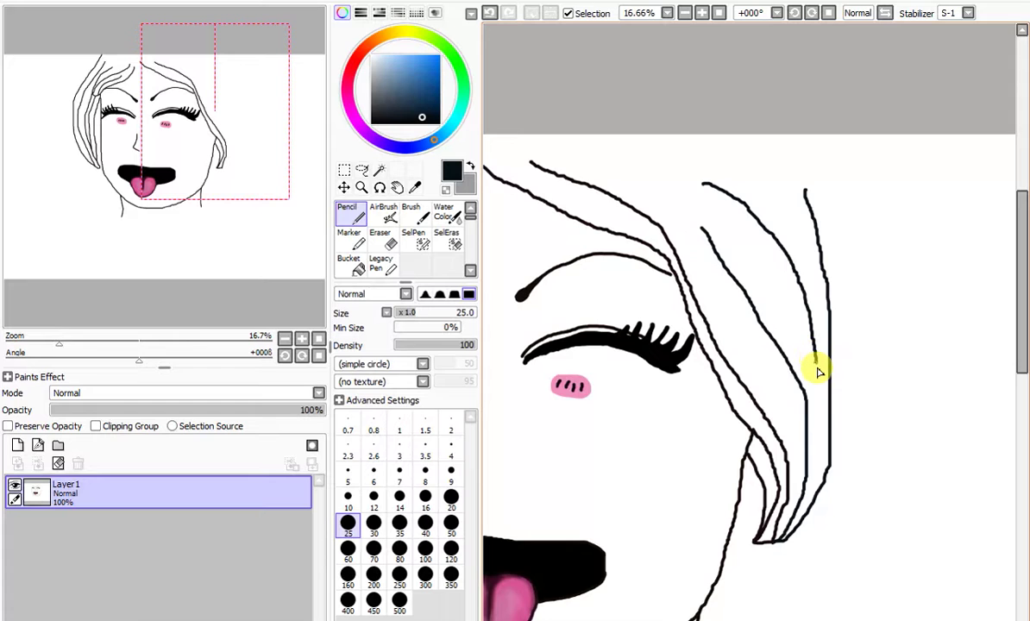
drag(820, 393, 814, 455)
Step: Extend the right hair's outer contour and strands to the canvas's top edge and add another short strand between them
drag(1023, 299, 1022, 248)
drag(805, 362, 782, 302)
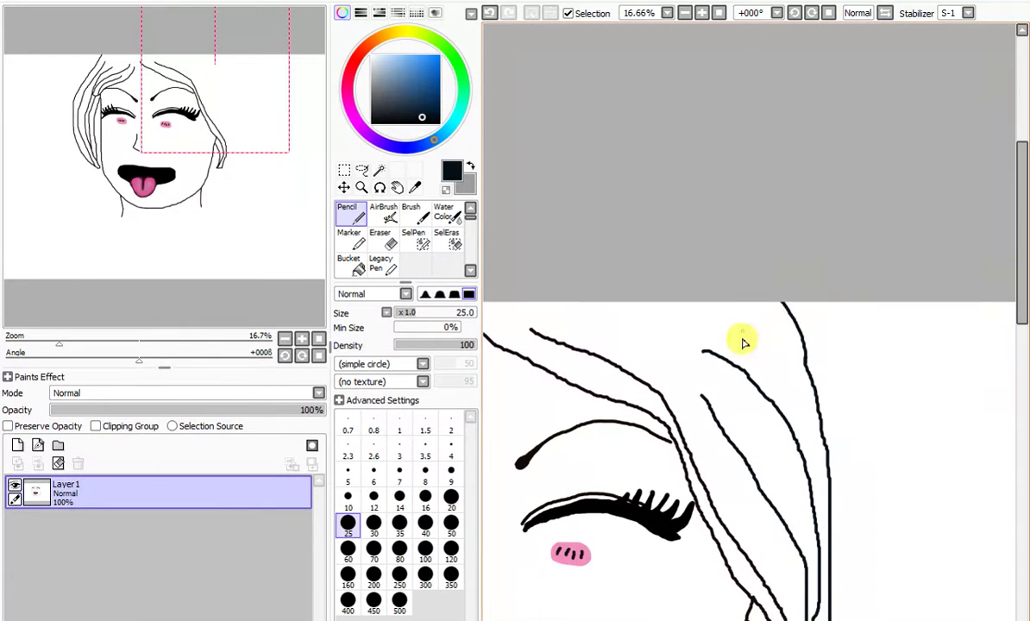
mouse_move(701, 394)
mouse_down()
mouse_move(653, 346)
mouse_move(667, 308)
mouse_up()
drag(749, 322, 787, 376)
scroll(809, 423, down, 5)
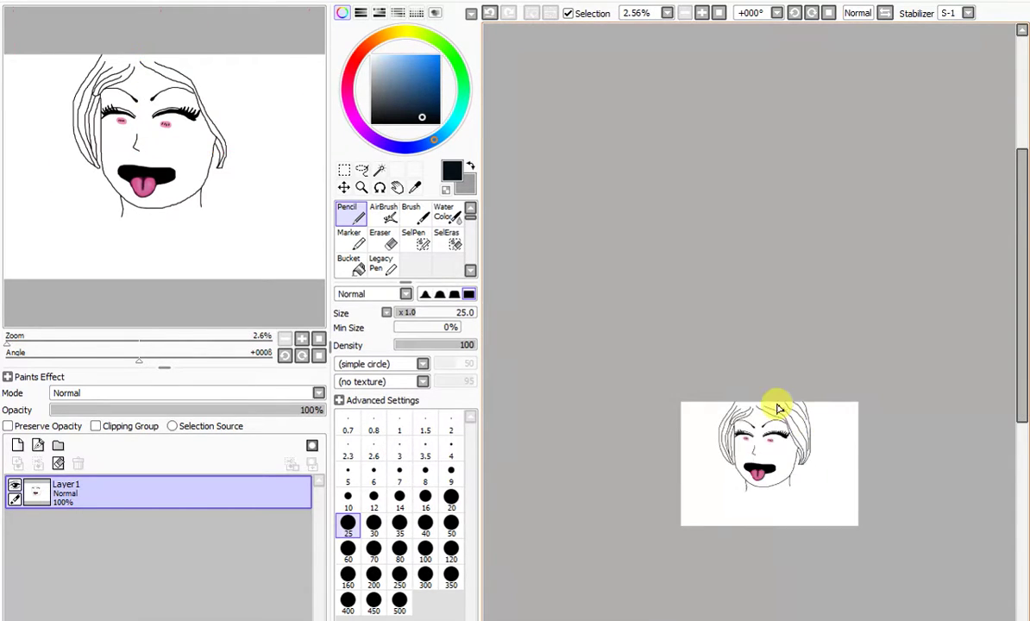
scroll(778, 408, up, 6)
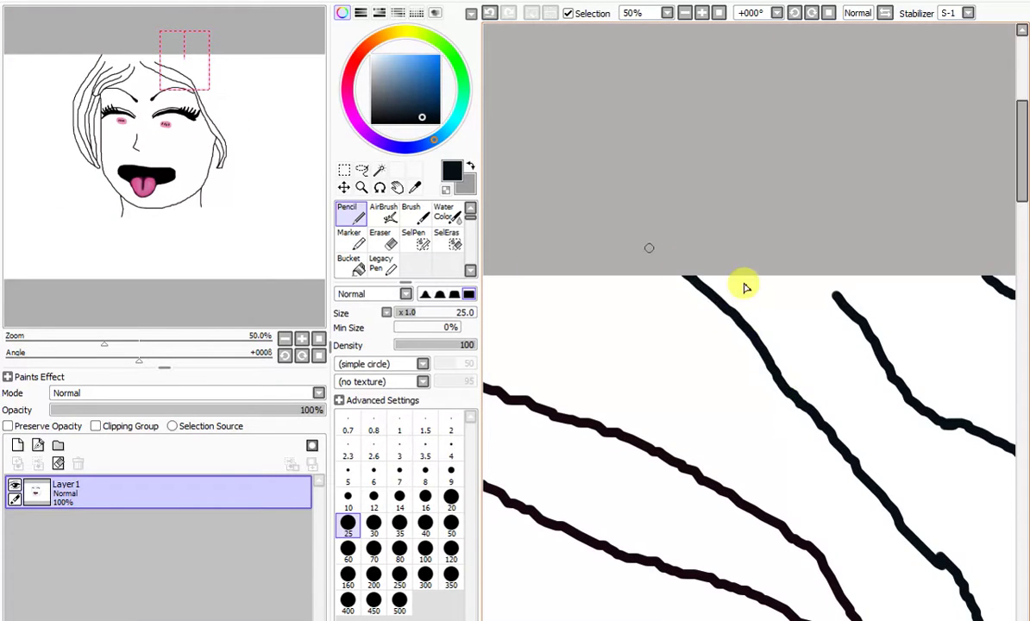
scroll(715, 337, down, 2)
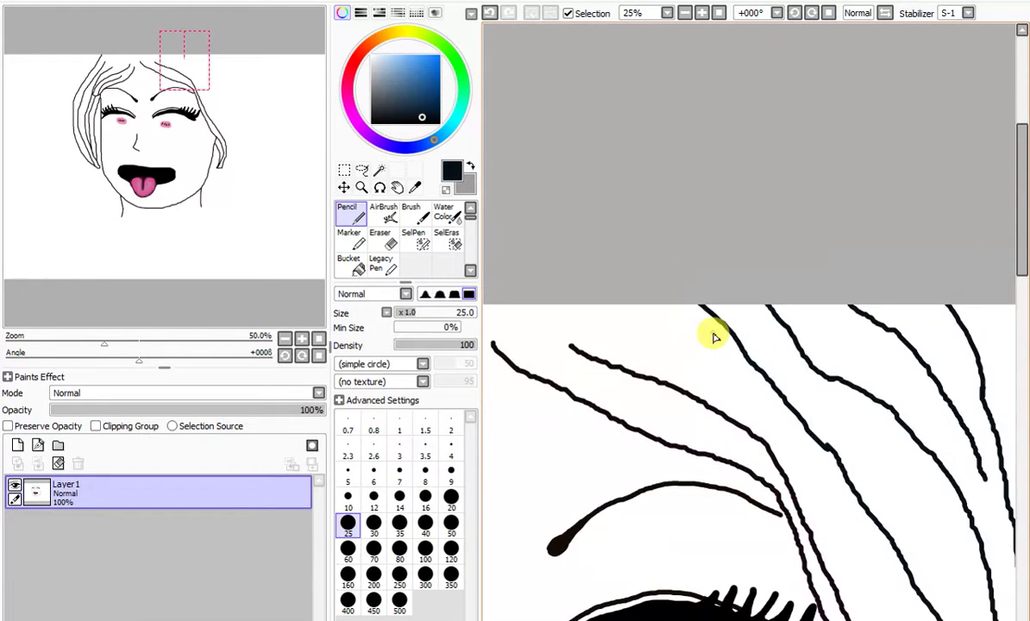
Step: Sample the near-black line colour and join the inner left hair strand to the right hairline at the parting above the forehead
scroll(715, 337, up, 1)
scroll(822, 366, down, 5)
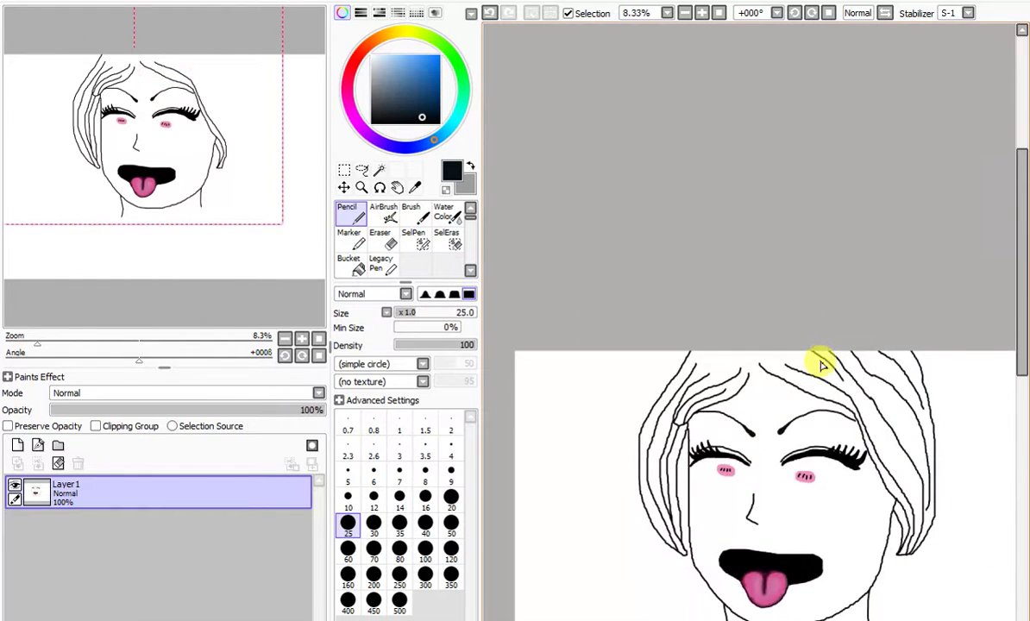
scroll(822, 365, up, 5)
scroll(742, 319, down, 4)
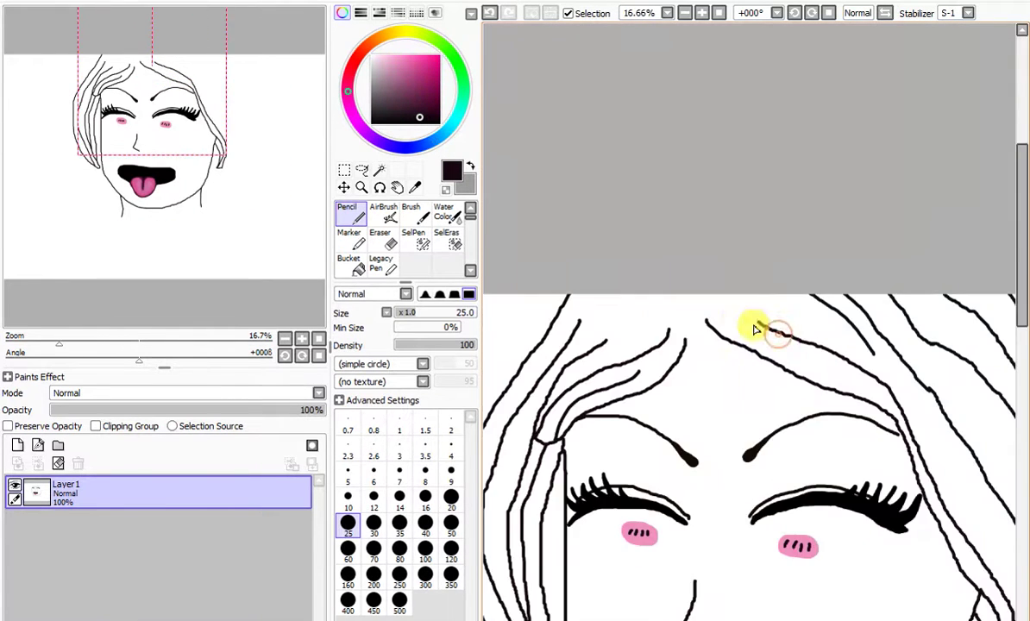
scroll(681, 302, up, 4)
drag(536, 494, 640, 494)
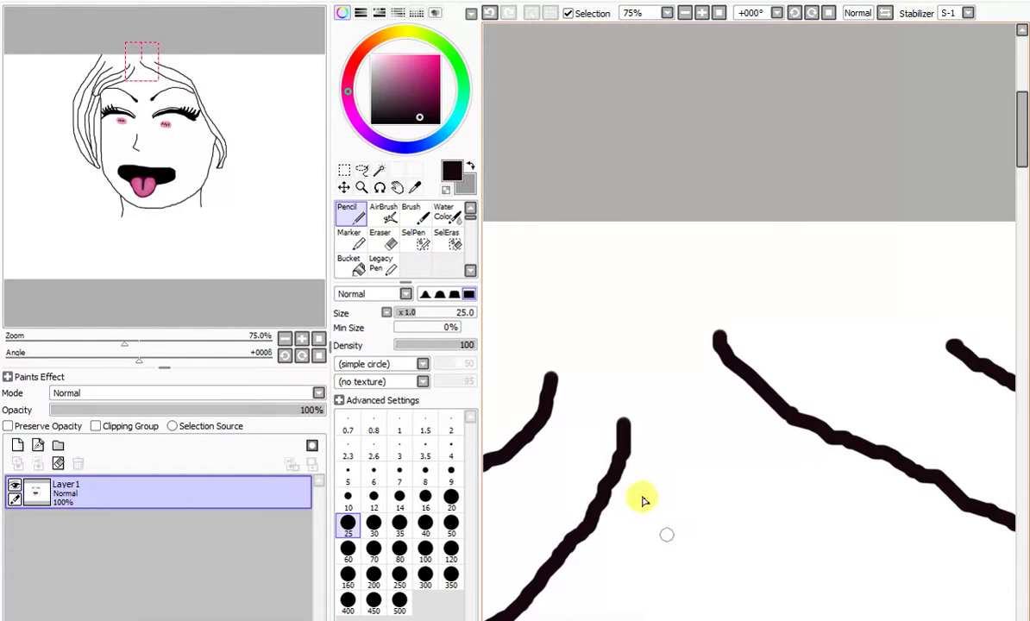
mouse_move(623, 422)
mouse_down()
mouse_move(644, 381)
mouse_move(669, 362)
mouse_move(720, 354)
mouse_up()
scroll(720, 352, down, 3)
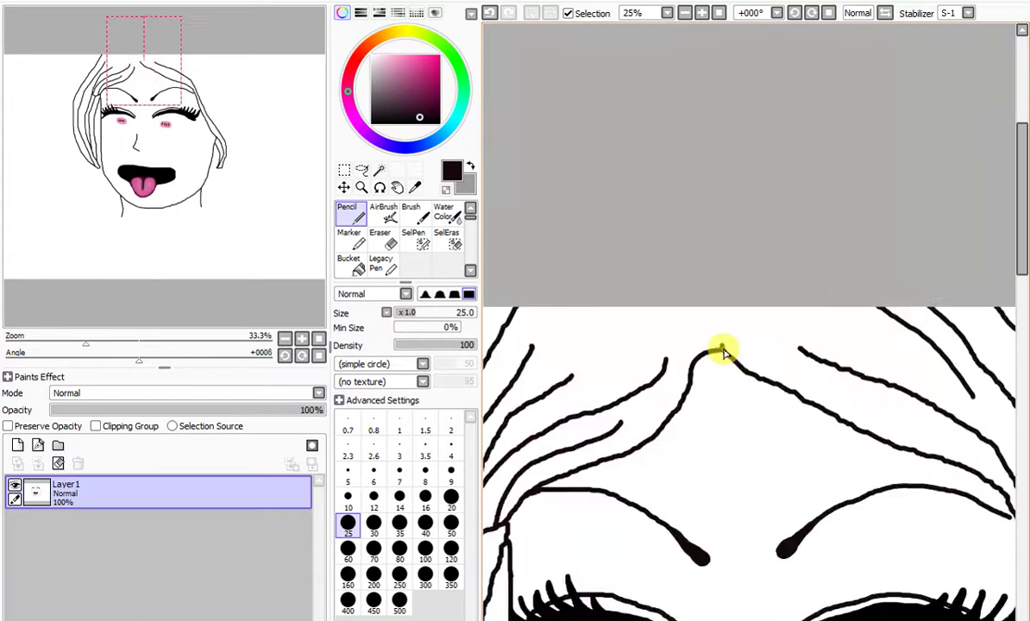
Step: Extend the next strand on each side of the hair up to the parting so they meet above the forehead
scroll(738, 349, up, 3)
mouse_move(900, 348)
mouse_down()
mouse_move(855, 322)
mouse_move(669, 306)
mouse_move(652, 332)
mouse_up()
scroll(657, 340, down, 2)
scroll(632, 339, up, 1)
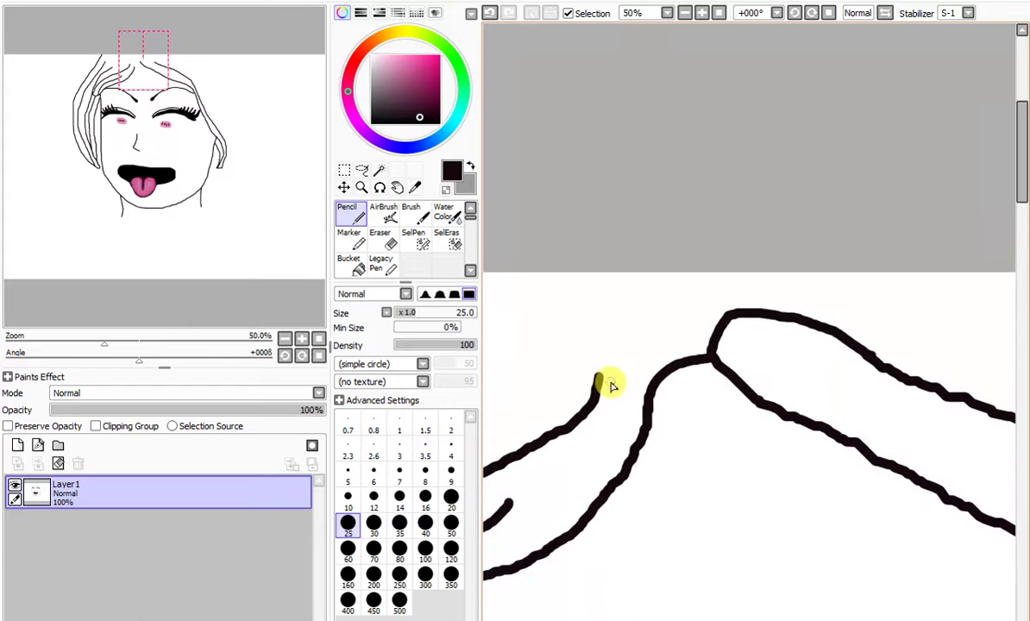
mouse_move(601, 382)
mouse_down()
mouse_move(625, 324)
mouse_move(702, 305)
mouse_move(721, 315)
mouse_up()
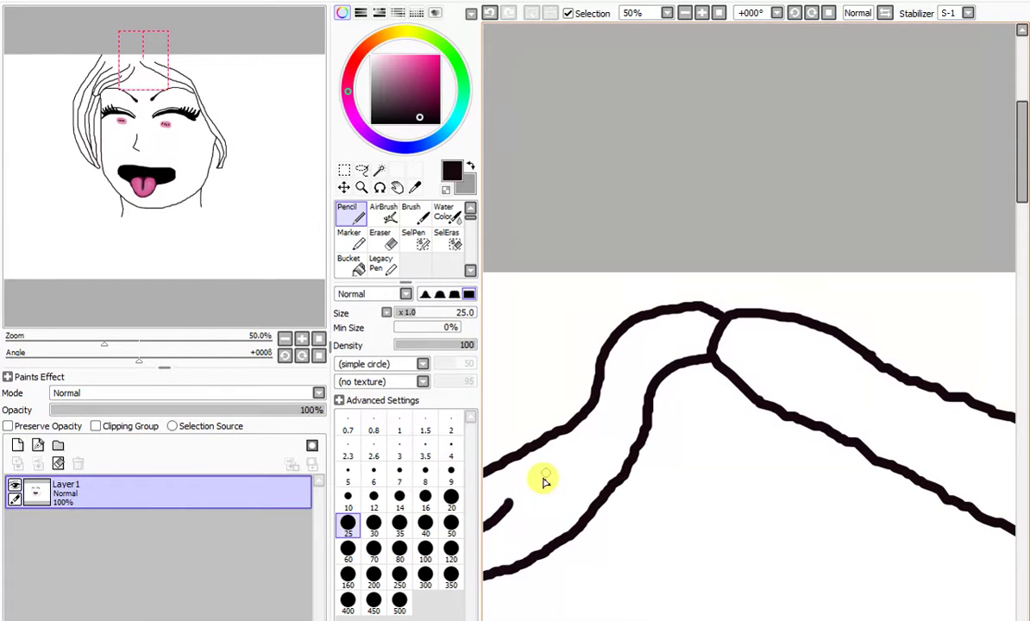
Step: Draw a middle strand on each side of the parting, running between the two existing hairlines
mouse_move(509, 507)
mouse_down()
mouse_move(598, 442)
mouse_move(636, 367)
mouse_move(708, 346)
mouse_up()
scroll(707, 346, down, 5)
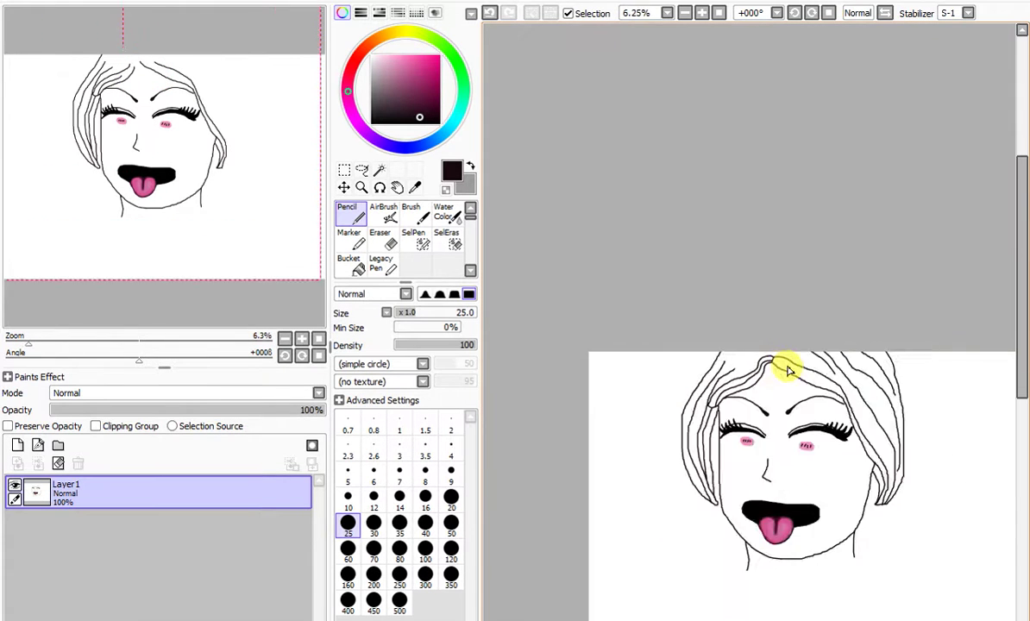
scroll(786, 369, up, 5)
drag(981, 441, 670, 299)
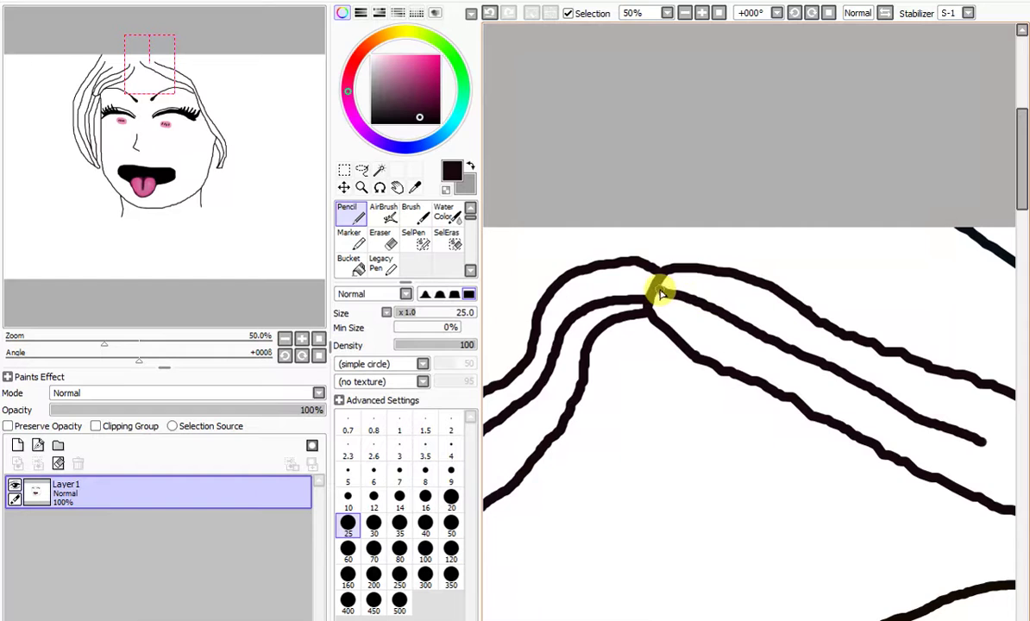
Step: Extend the short strand in the upper left hair towards the canvas's top edge
scroll(660, 293, down, 4)
scroll(657, 333, up, 3)
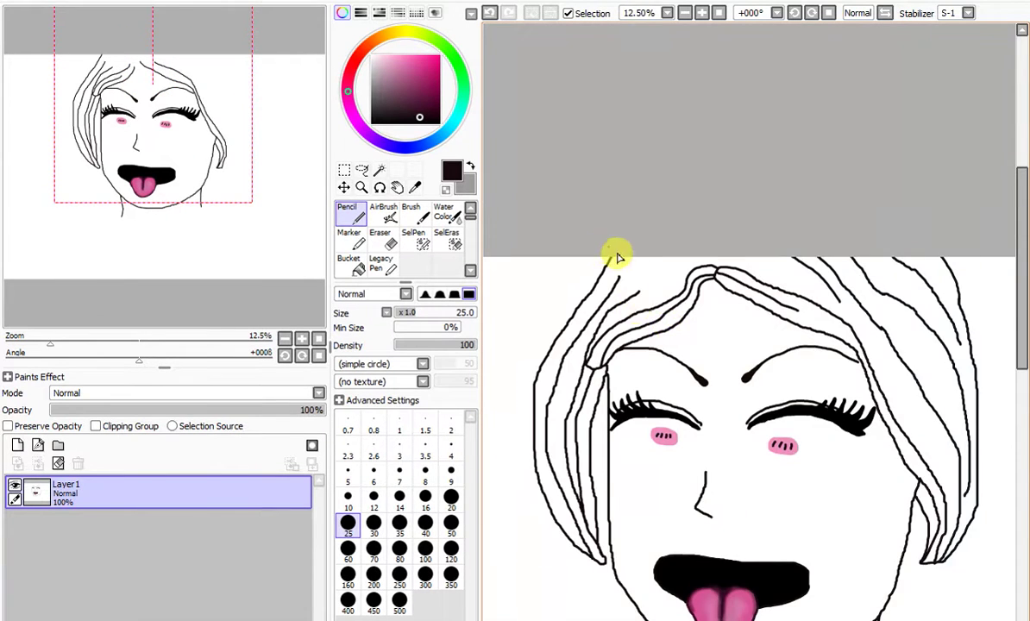
scroll(618, 257, up, 3)
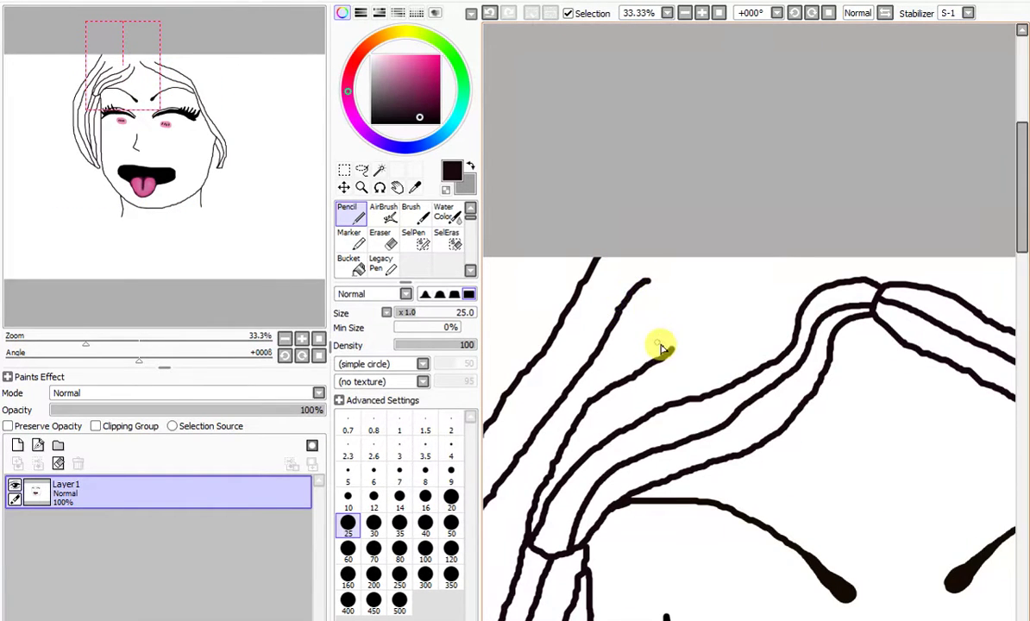
drag(672, 356, 717, 293)
scroll(855, 305, down, 5)
scroll(809, 533, up, 4)
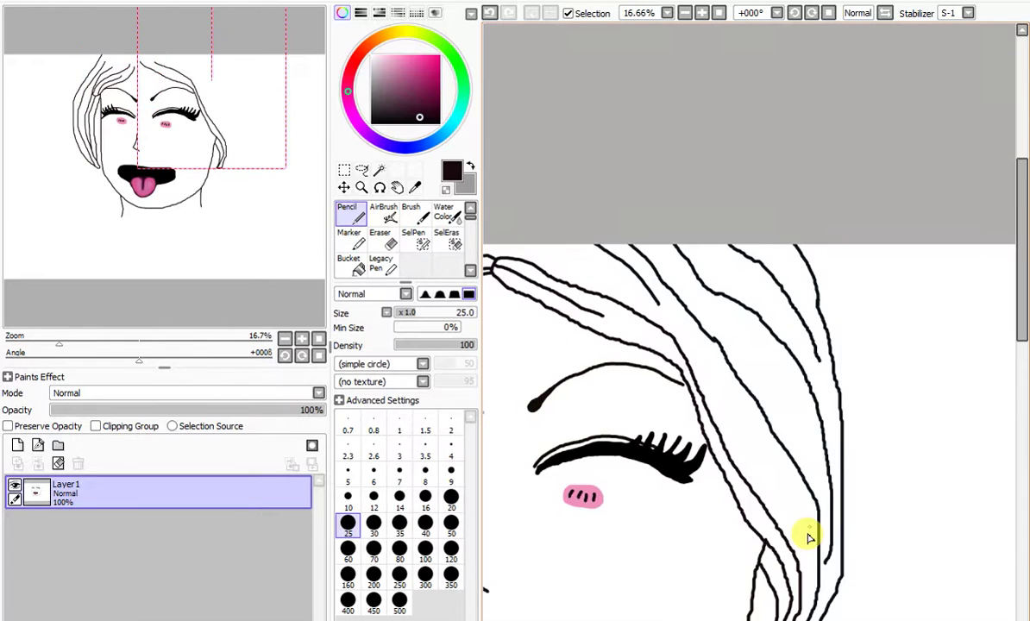
Step: Draw a vertical long-hair line down from the left hair's tip and extend the left neck line downward
scroll(784, 462, down, 3)
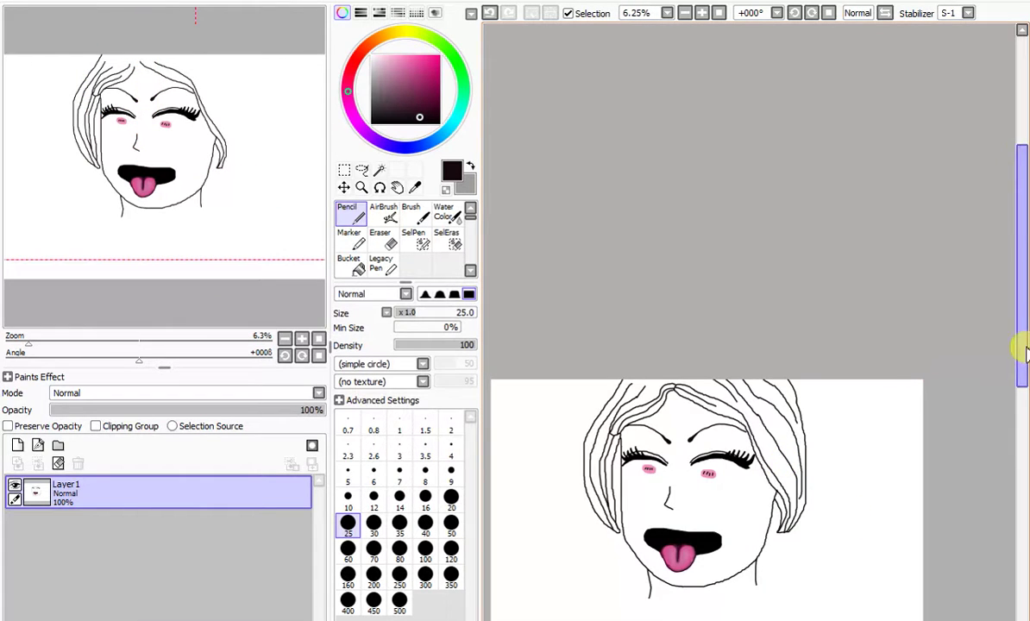
drag(1018, 349, 1018, 397)
scroll(652, 389, up, 3)
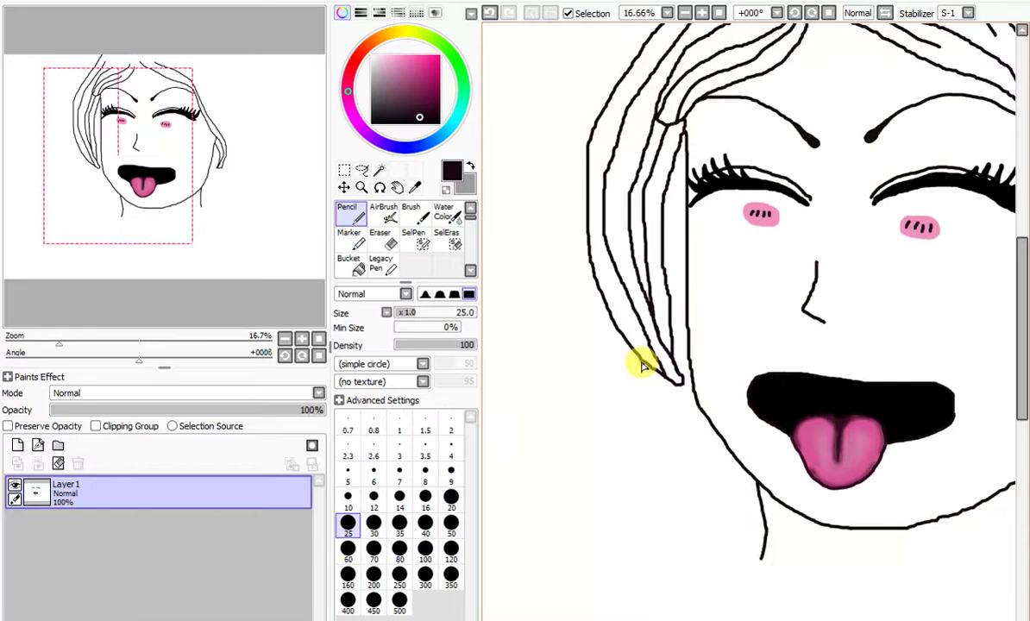
drag(640, 362, 637, 476)
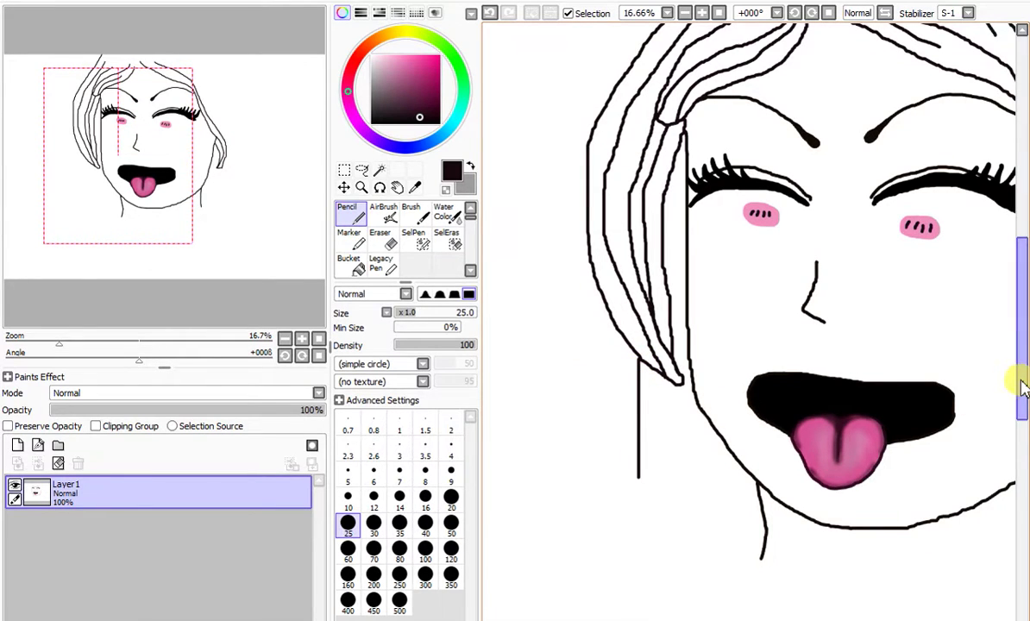
drag(1014, 380, 1015, 424)
scroll(1015, 396, down, 2)
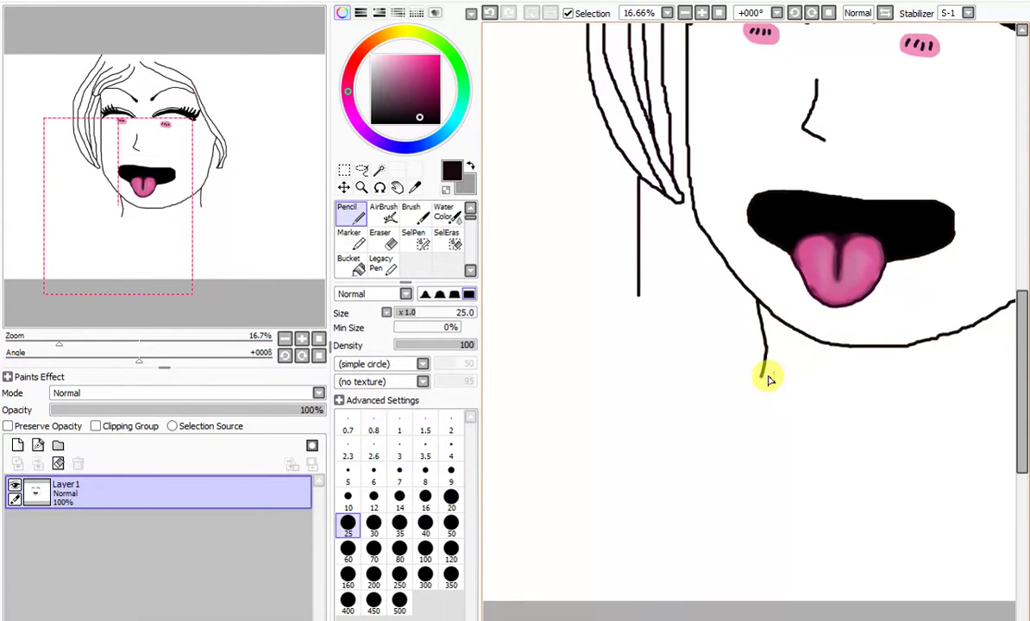
drag(759, 410, 753, 529)
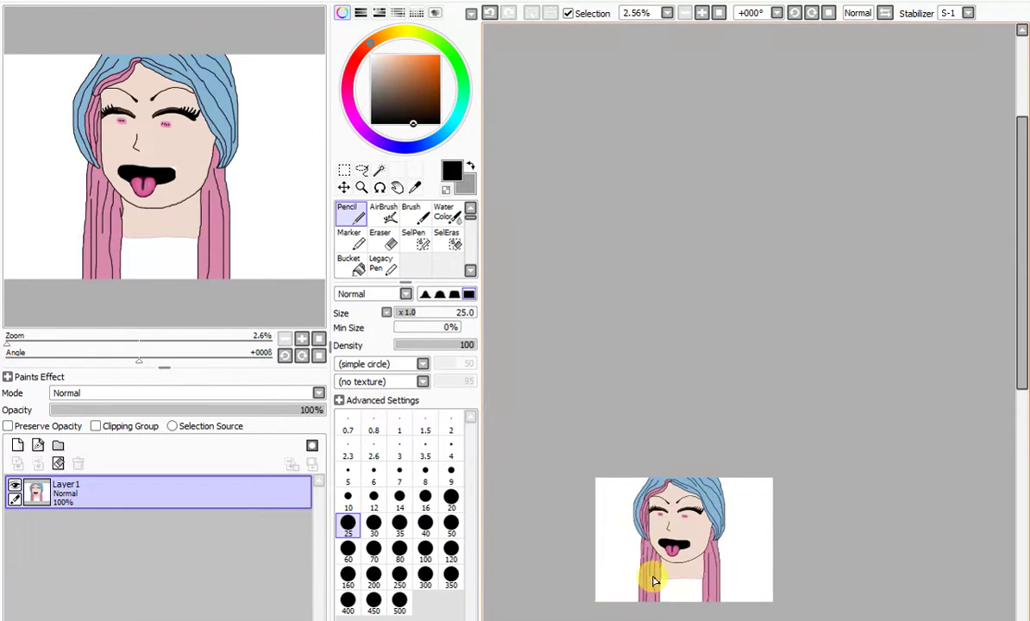
scroll(654, 582, up, 6)
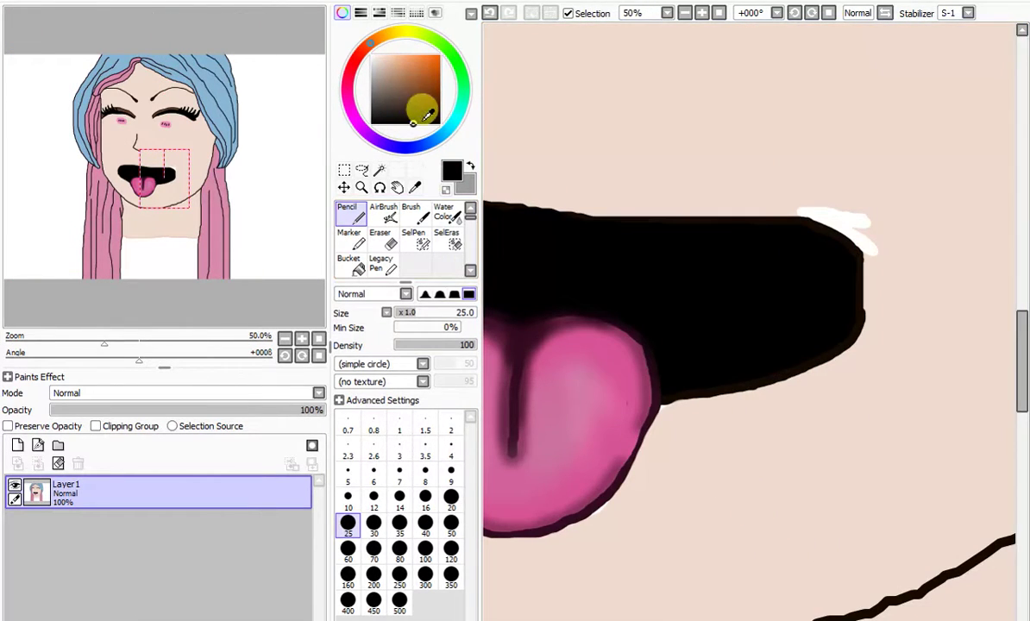
scroll(1024, 398, down, 2)
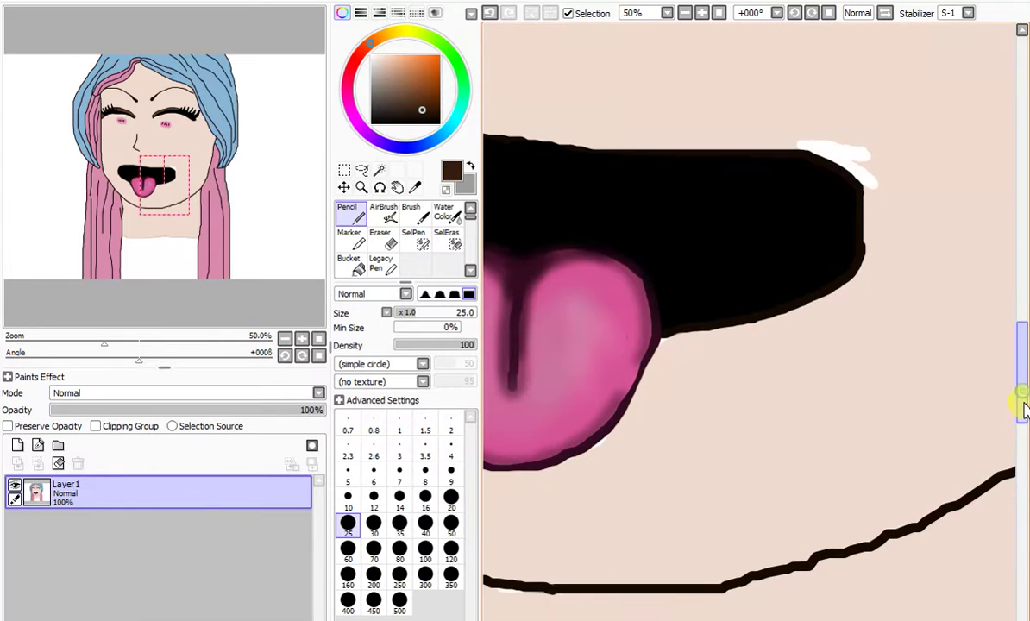
click(406, 89)
scroll(765, 365, down, 3)
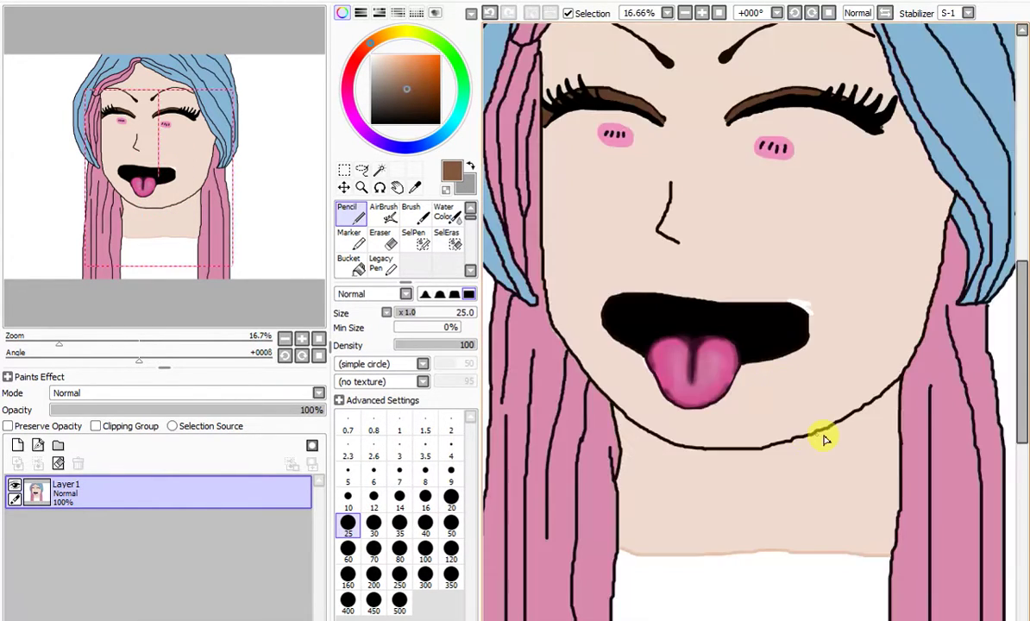
scroll(820, 433, up, 4)
scroll(845, 403, up, 1)
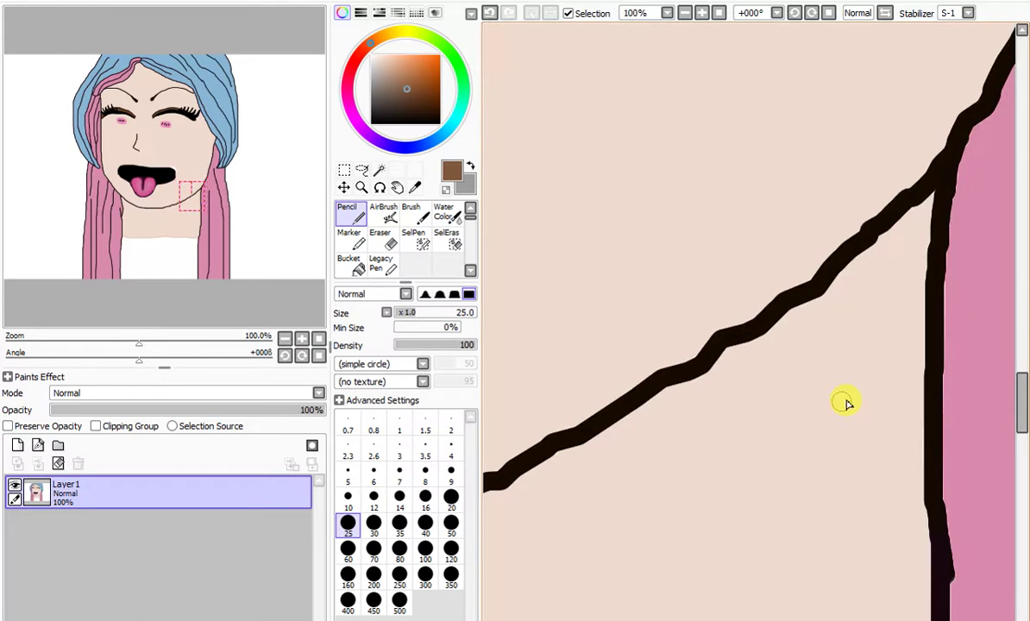
mouse_move(917, 291)
mouse_down()
mouse_move(787, 453)
mouse_move(712, 513)
mouse_move(602, 572)
mouse_up()
click(489, 13)
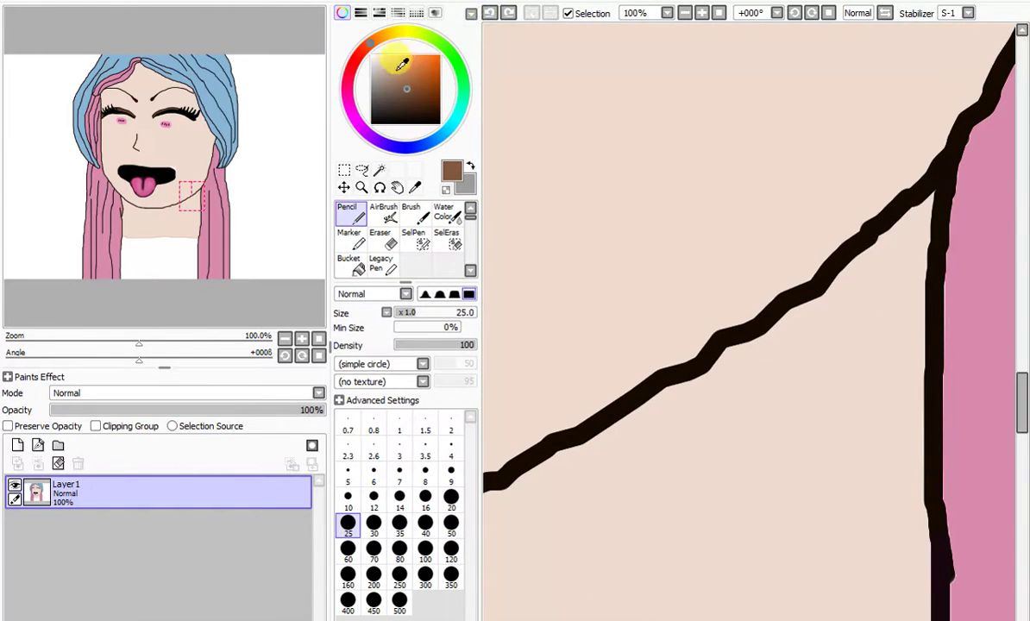
Step: Set the pencil colour to a light tan and draw the shadow's lower edge across the neck below the jaw
click(399, 68)
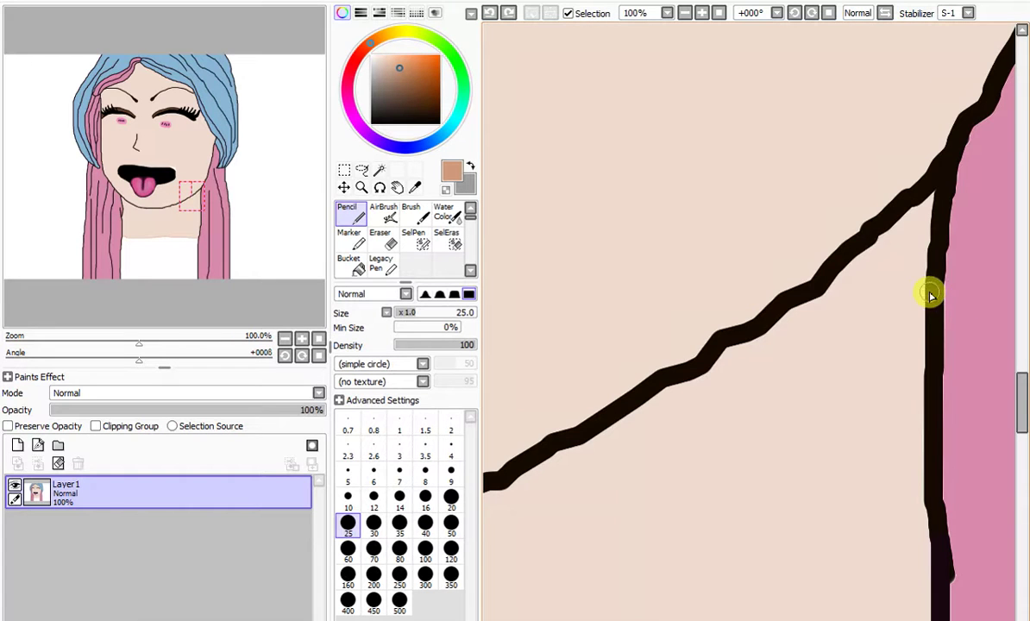
mouse_move(924, 302)
mouse_down()
mouse_move(826, 442)
mouse_move(594, 570)
mouse_up()
scroll(594, 570, down, 5)
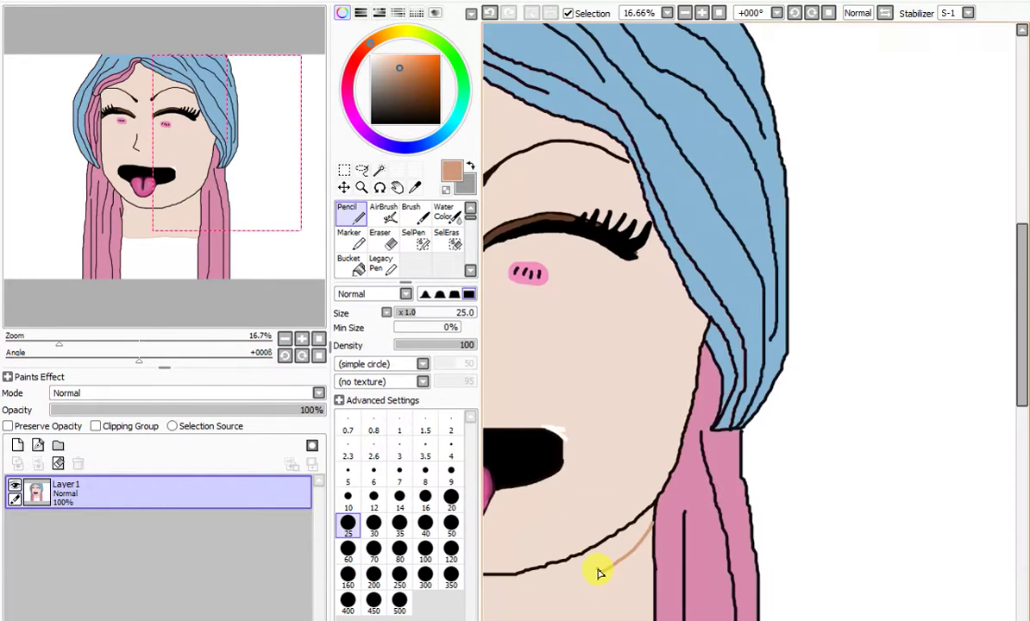
scroll(552, 596, up, 7)
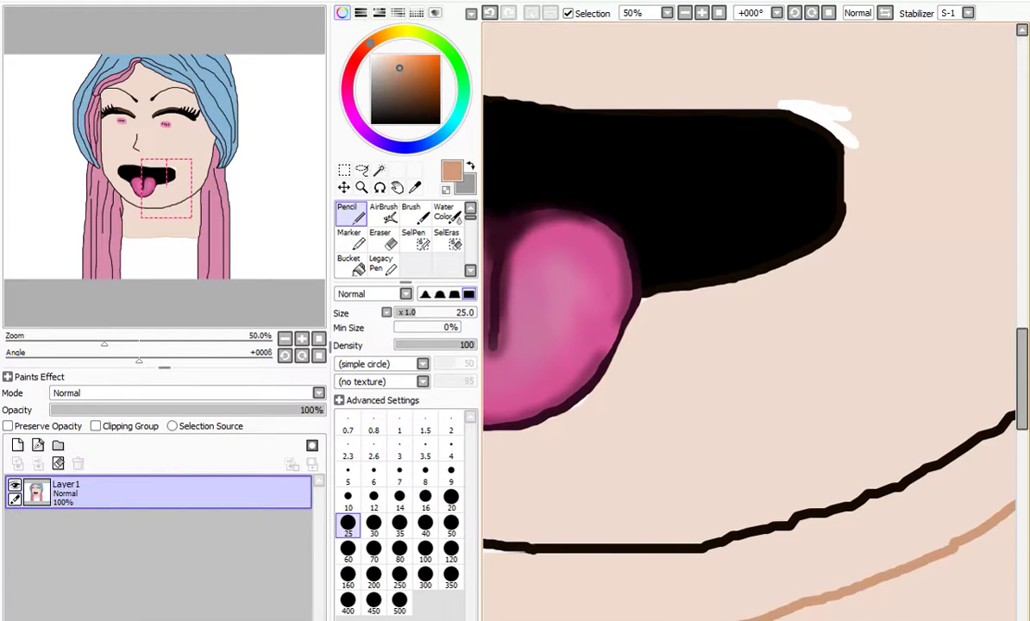
scroll(749, 322, left, 3)
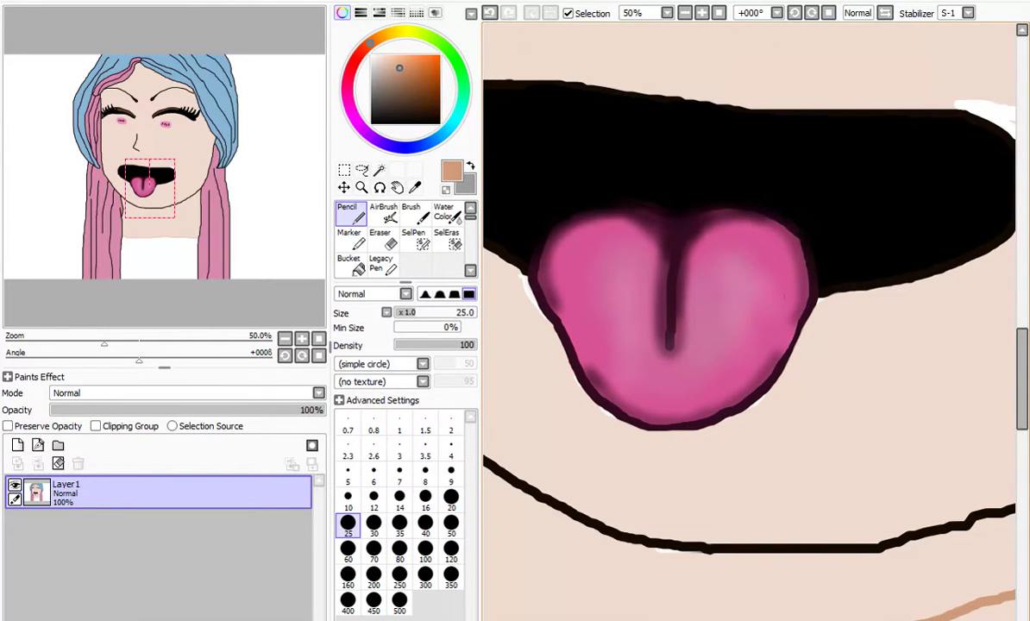
scroll(750, 311, left, 2)
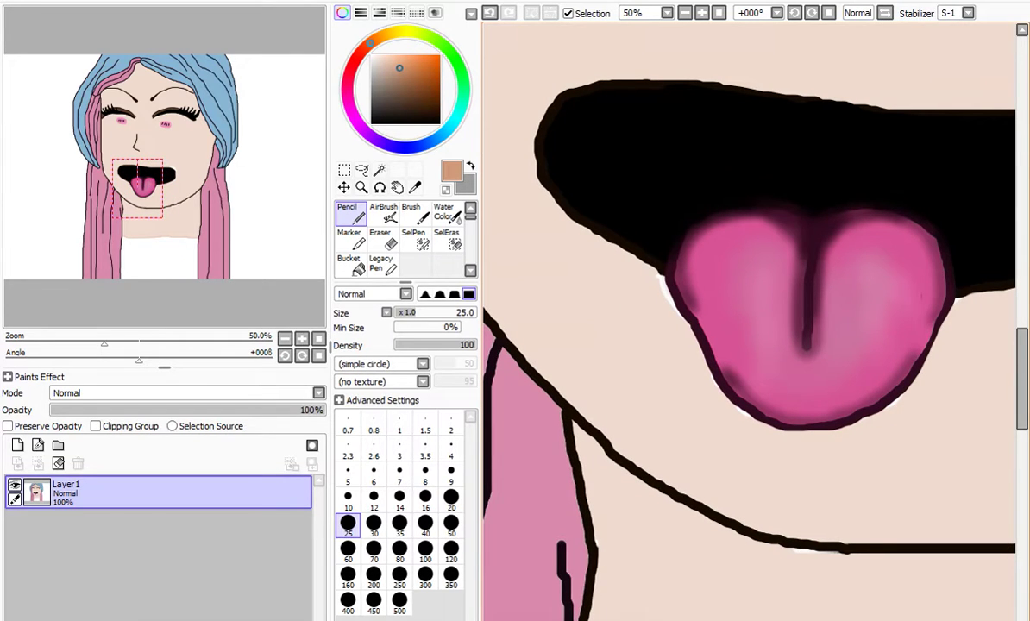
Step: Fill the area between the jawline and the shadow edge on the neck with the tan colour using the Bucket
click(350, 240)
click(350, 264)
click(645, 568)
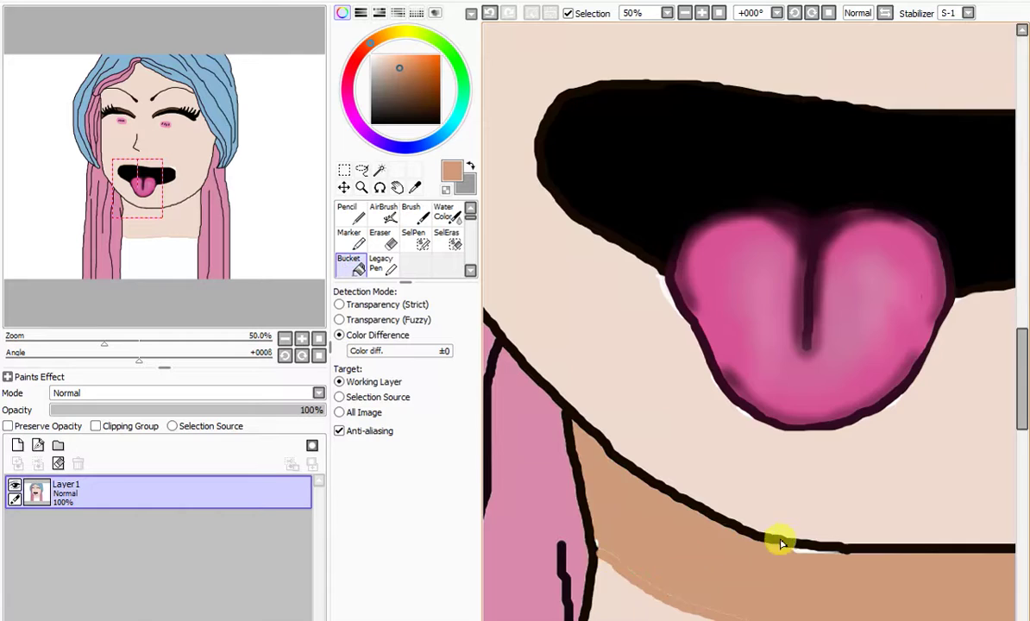
Step: Paint over the white gap beneath the chin line with the tan Pencil
scroll(802, 545, down, 3)
scroll(806, 550, up, 5)
click(348, 213)
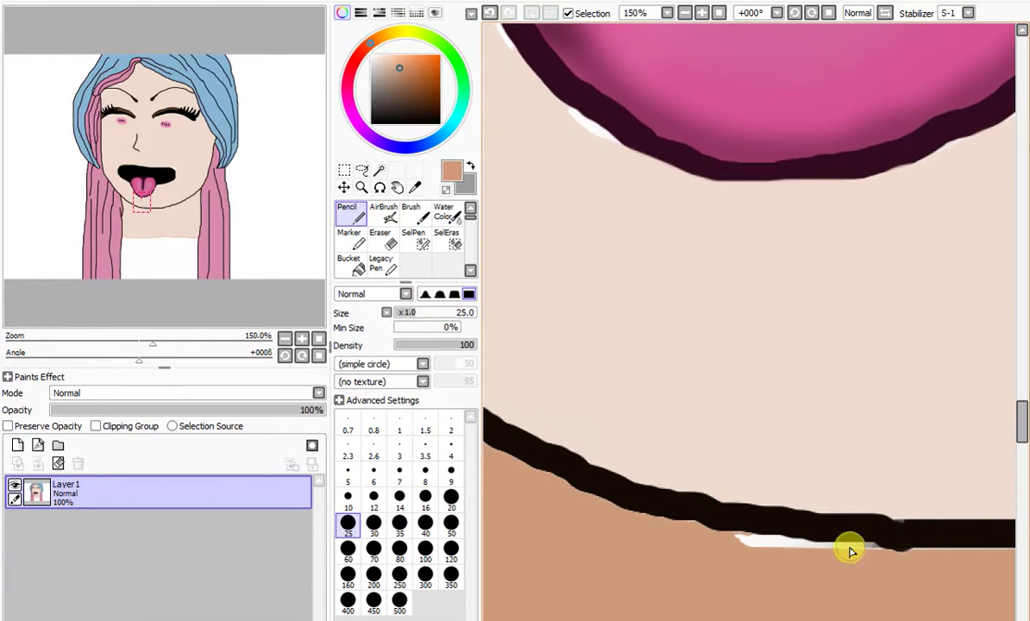
scroll(850, 548, up, 1)
mouse_move(870, 565)
mouse_down()
mouse_move(698, 548)
mouse_move(806, 559)
mouse_up()
Step: Set the pencil size to 80 and paint over the light specks along the neck shadow's lower edge
scroll(820, 561, down, 3)
scroll(821, 565, down, 1)
scroll(657, 597, up, 1)
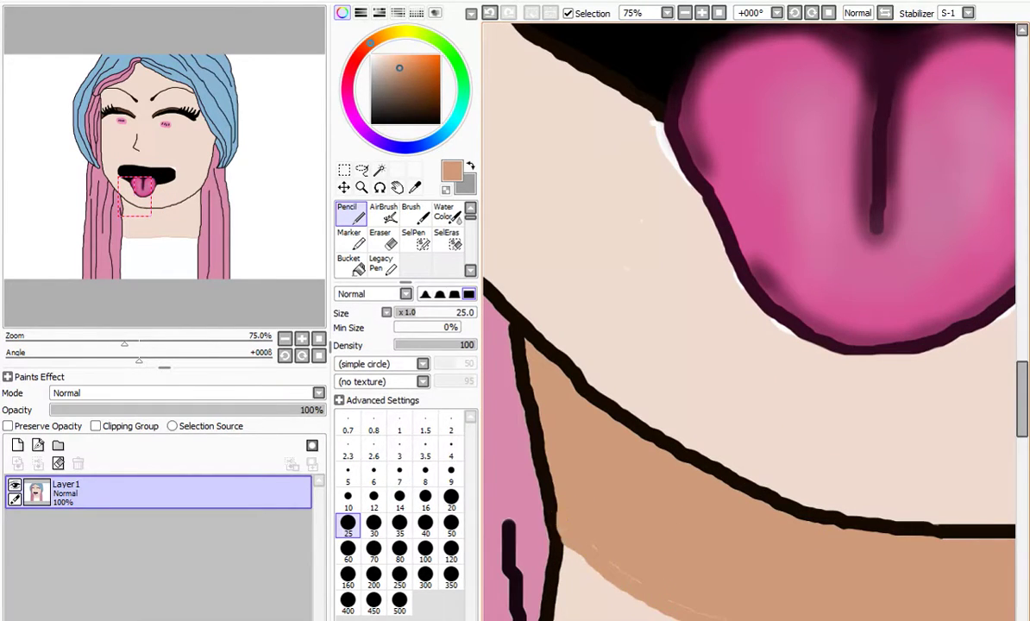
click(400, 548)
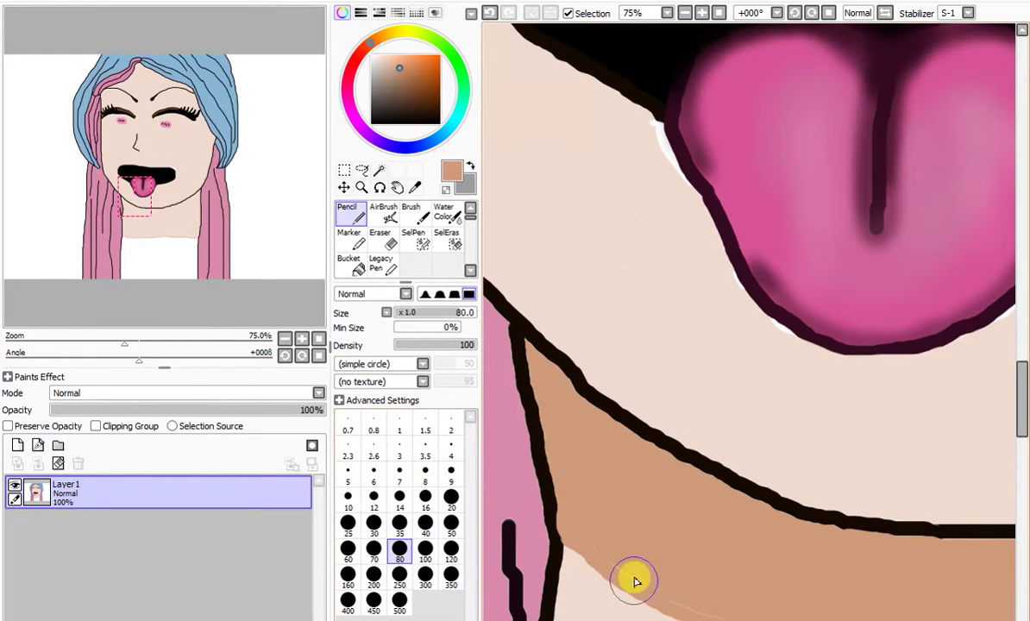
scroll(923, 614, down, 8)
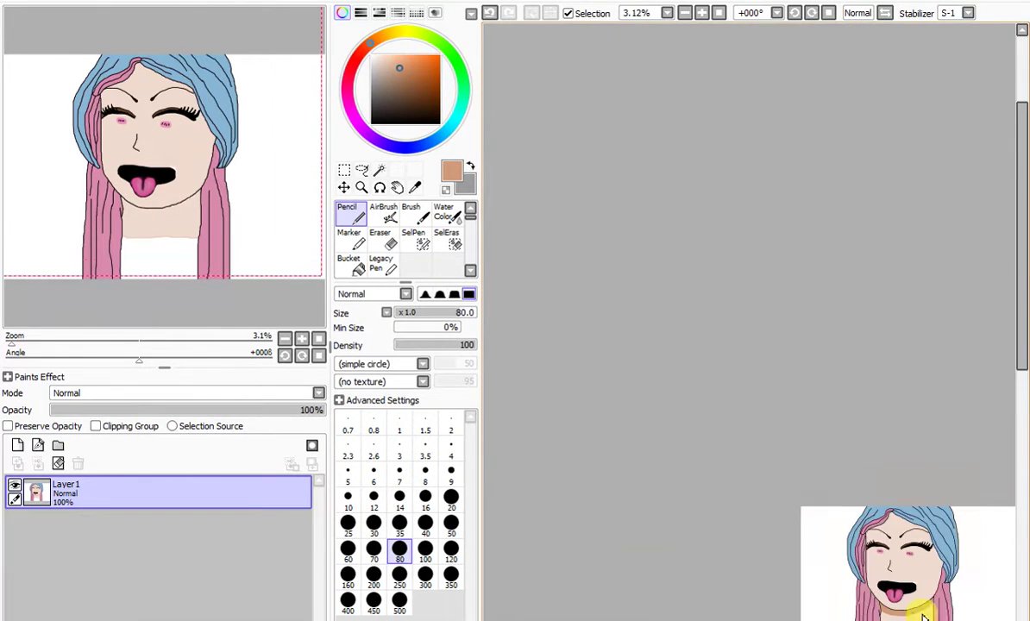
scroll(937, 614, up, 4)
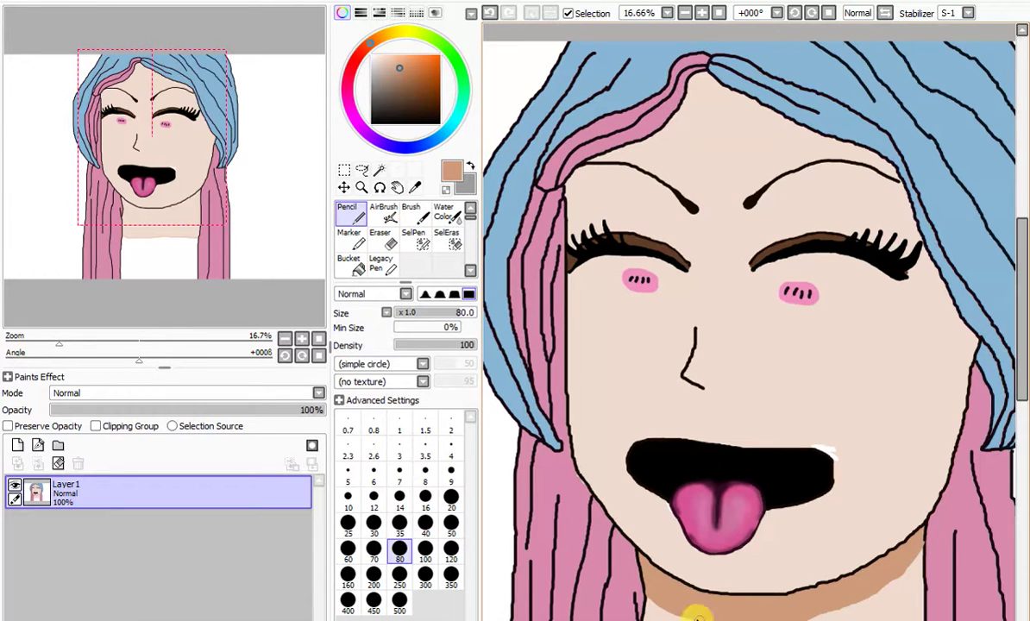
scroll(792, 594, up, 4)
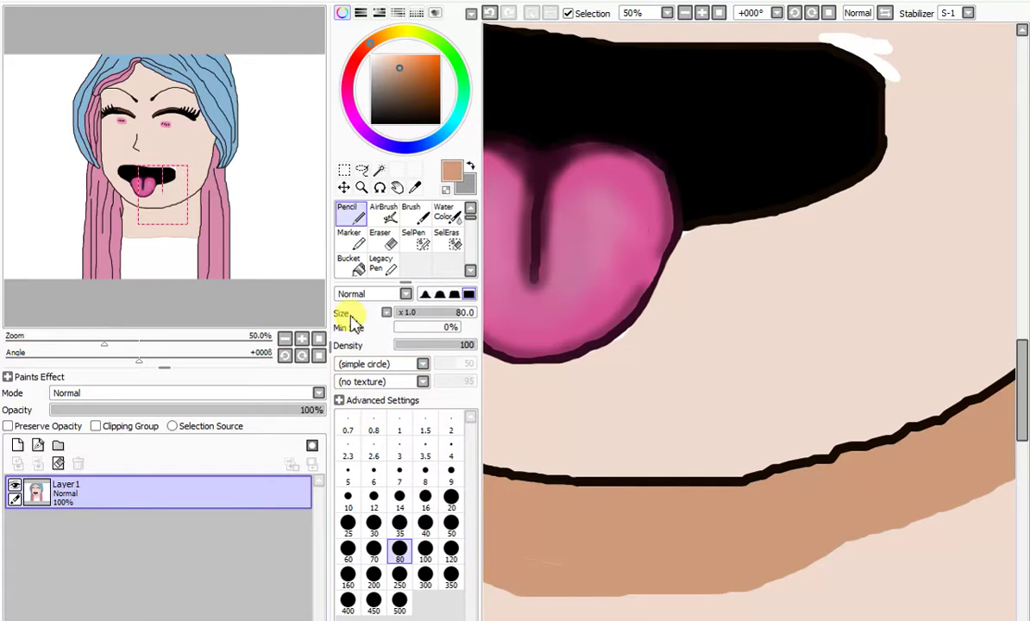
Step: Set the pencil size to 25 and draw a tan shadow contour along the left side of the nose
click(348, 522)
scroll(656, 501, down, 8)
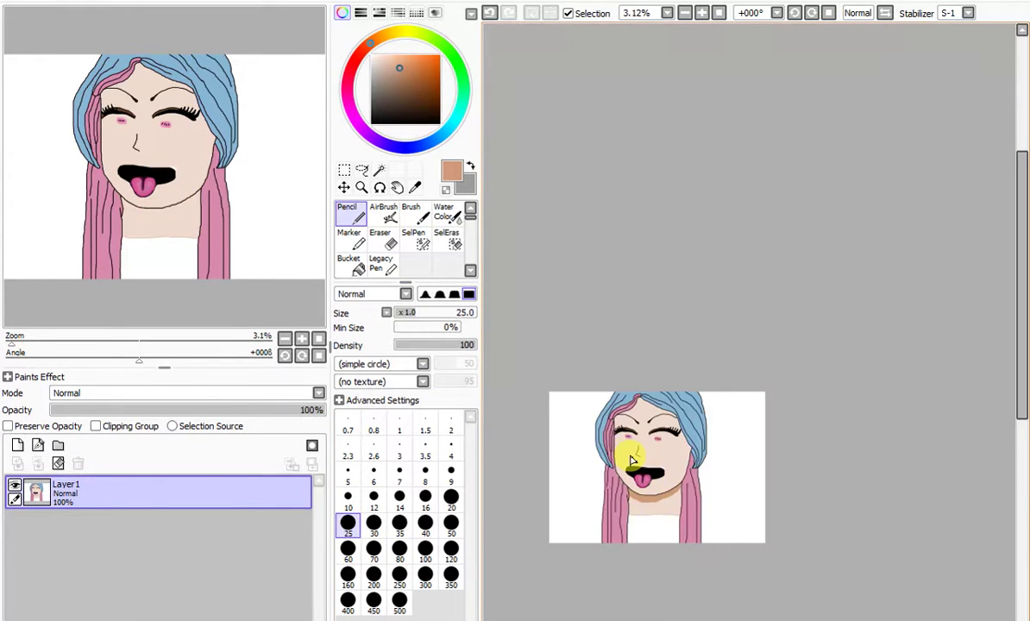
scroll(632, 462, up, 9)
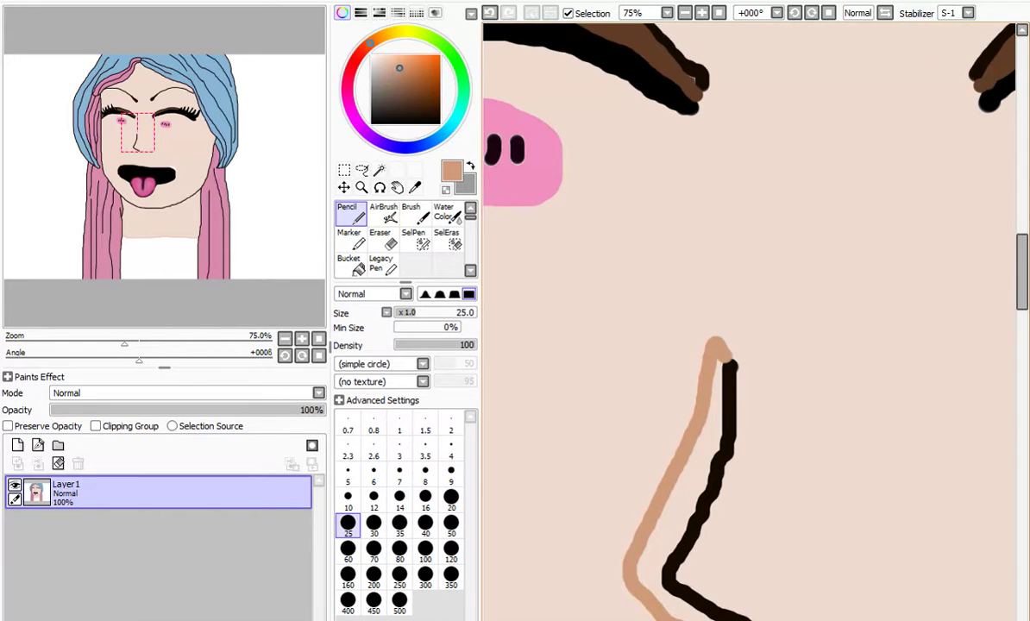
Step: Fill the area between the nose line and its tan contour using the Bucket, then cover the light seams with the Pencil
click(354, 276)
click(682, 492)
click(349, 213)
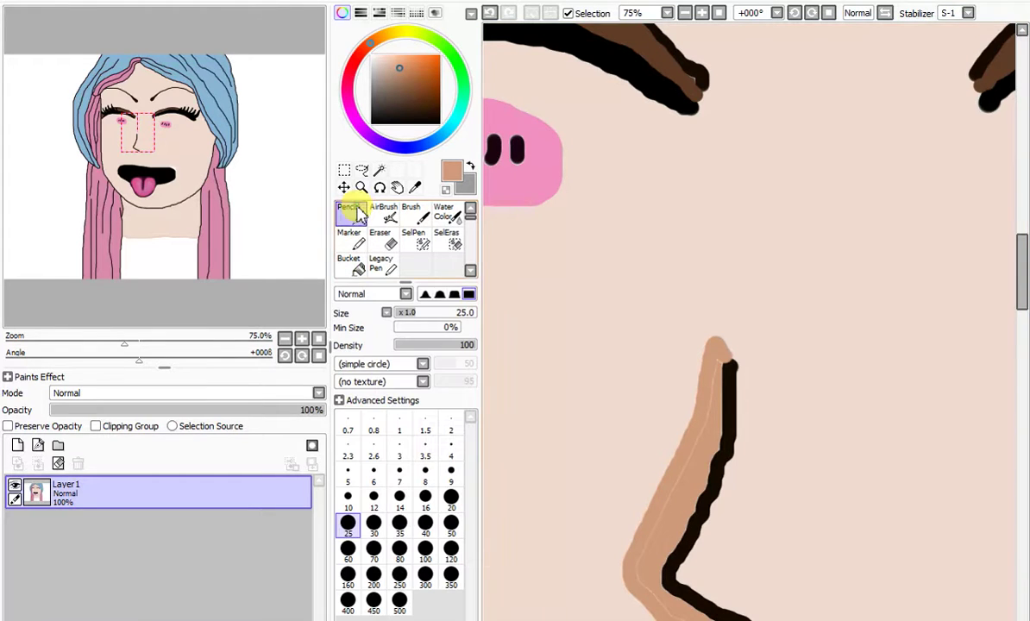
scroll(707, 461, up, 2)
mouse_move(714, 291)
mouse_down()
mouse_move(671, 463)
mouse_move(617, 475)
mouse_up()
scroll(1024, 280, down, 3)
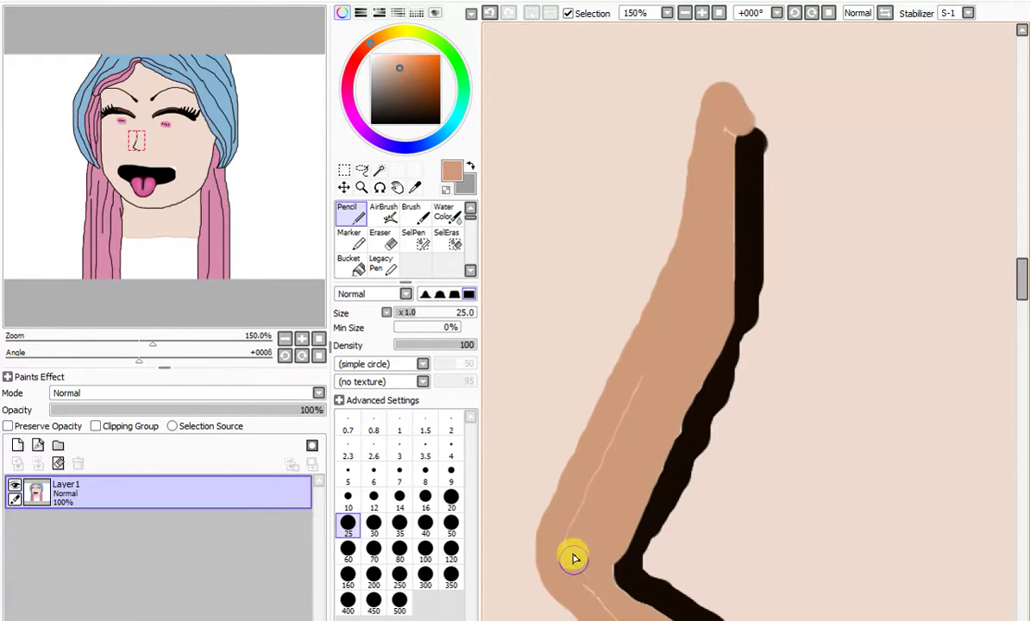
scroll(649, 377, down, 5)
scroll(650, 377, up, 3)
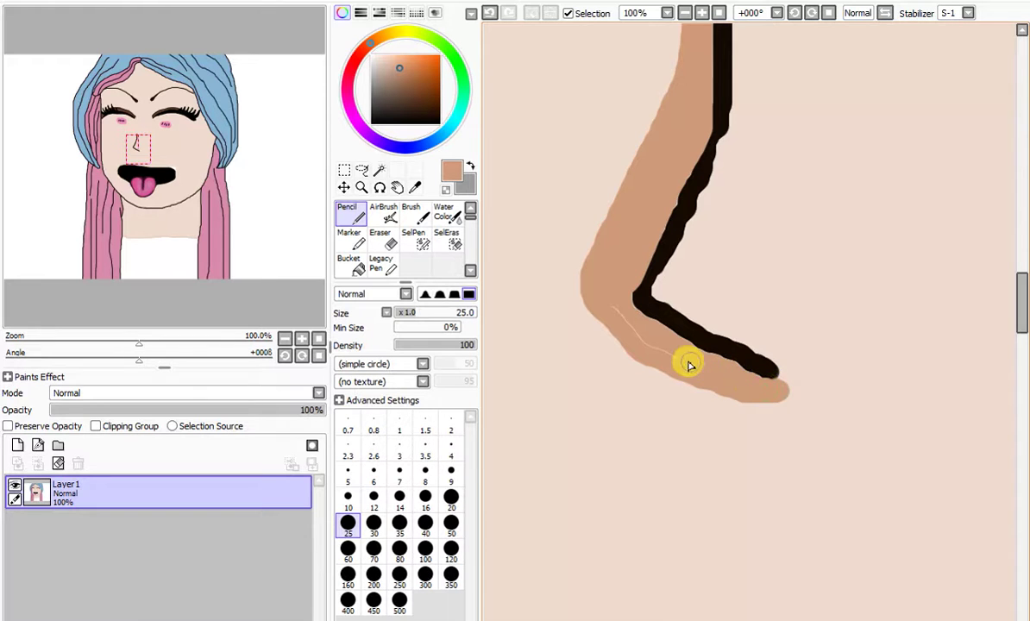
scroll(650, 311, down, 4)
scroll(673, 294, up, 2)
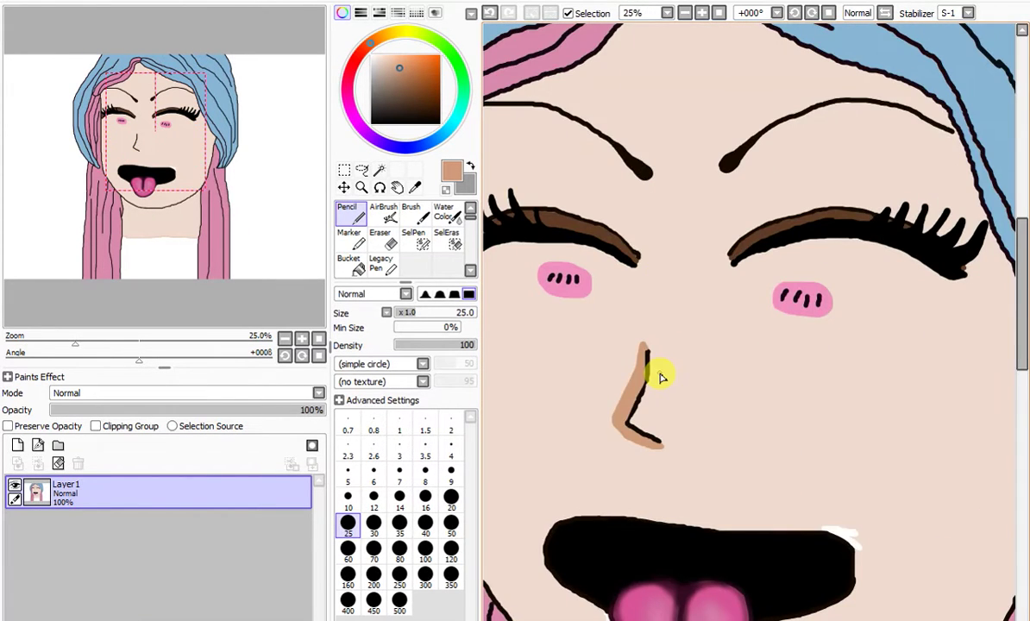
Step: Draw a tan contour around the tongue below the mouth and fill the area inside it with the Bucket
scroll(660, 377, down, 2)
scroll(690, 490, up, 5)
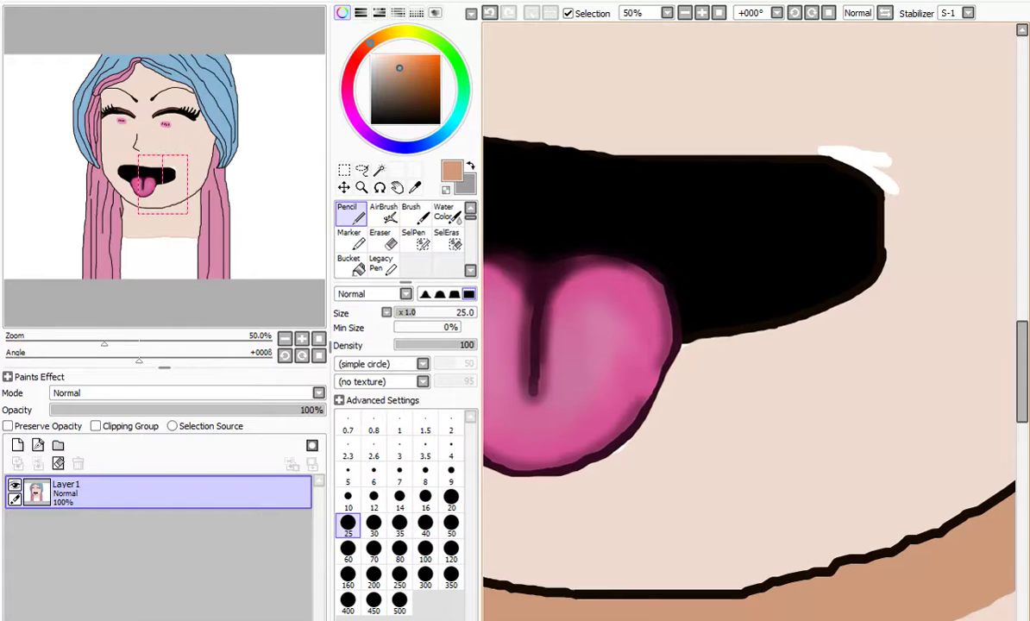
scroll(809, 372, left, 3)
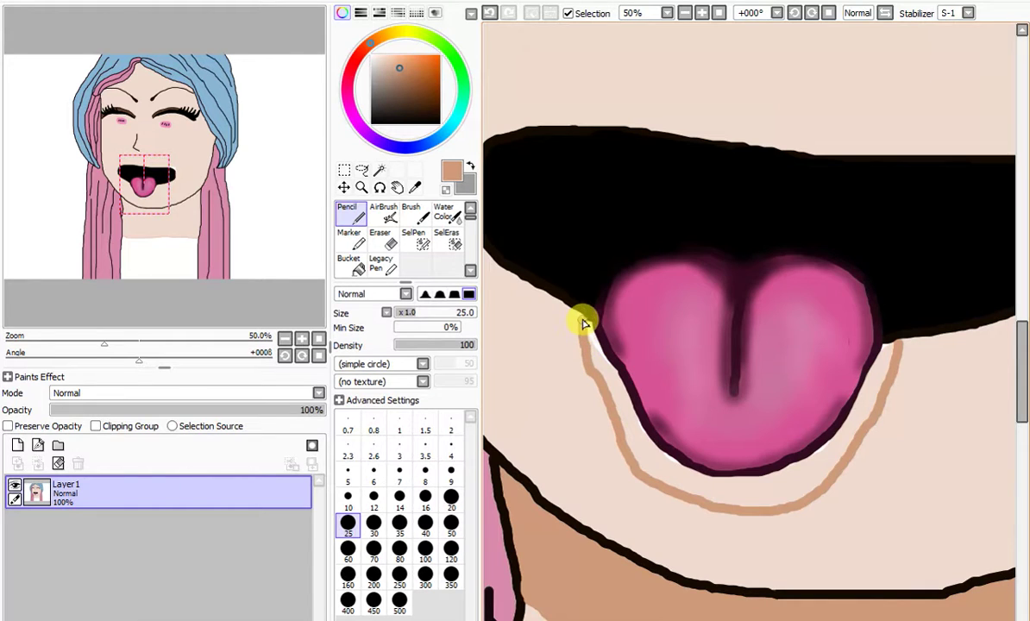
click(348, 264)
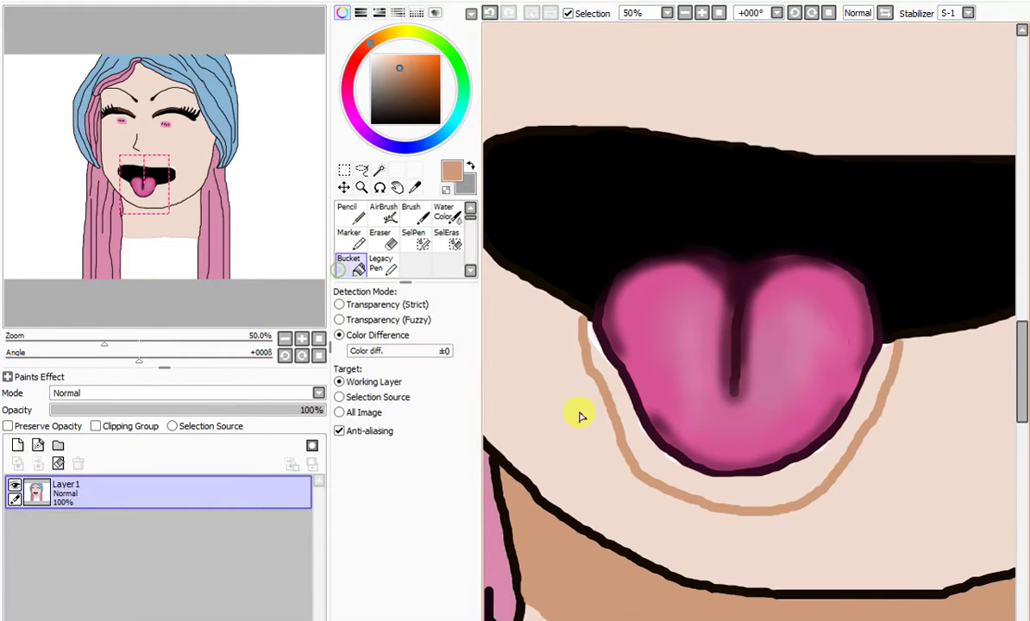
click(634, 424)
Step: Paint over the light seams in the tongue's shadow along its lower and right edges with the tan Pencil
click(349, 214)
scroll(670, 490, up, 3)
mouse_move(756, 463)
mouse_down()
mouse_move(666, 409)
mouse_move(613, 395)
mouse_move(580, 409)
mouse_move(587, 437)
mouse_move(636, 470)
mouse_move(730, 517)
mouse_move(854, 550)
mouse_move(841, 524)
mouse_move(757, 460)
mouse_move(892, 471)
mouse_up()
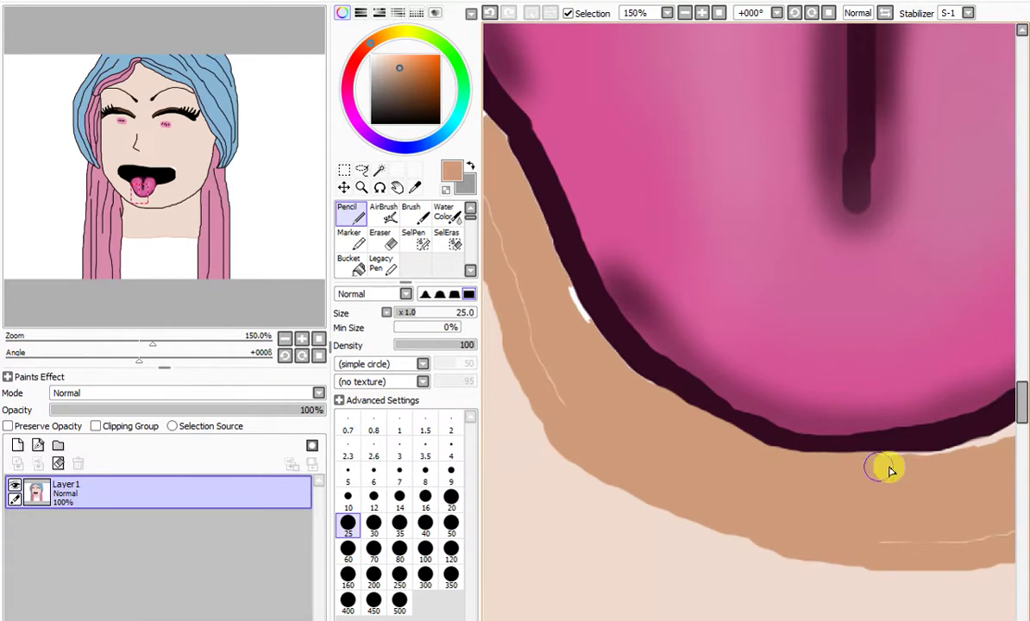
scroll(749, 323, right, 3)
mouse_move(637, 464)
mouse_down()
mouse_move(658, 467)
mouse_move(851, 382)
mouse_move(999, 273)
mouse_move(896, 395)
mouse_move(705, 546)
mouse_move(614, 540)
mouse_up()
scroll(891, 385, down, 1)
scroll(891, 384, down, 2)
scroll(919, 352, up, 5)
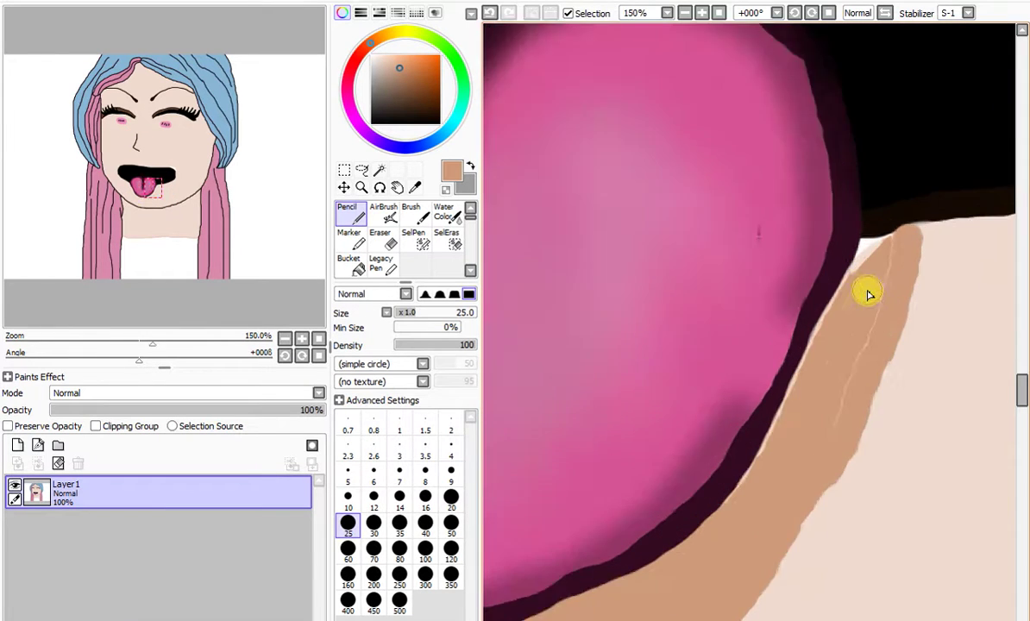
mouse_move(902, 205)
mouse_down()
mouse_move(853, 243)
mouse_move(834, 292)
mouse_move(865, 210)
mouse_move(885, 236)
mouse_move(873, 371)
mouse_move(793, 549)
mouse_move(901, 321)
mouse_move(925, 233)
mouse_move(810, 327)
mouse_move(720, 515)
mouse_move(675, 581)
mouse_up()
Step: Cover the remaining light gaps in the shadow along the tongue's left edge with the tan Pencil
scroll(690, 581, down, 8)
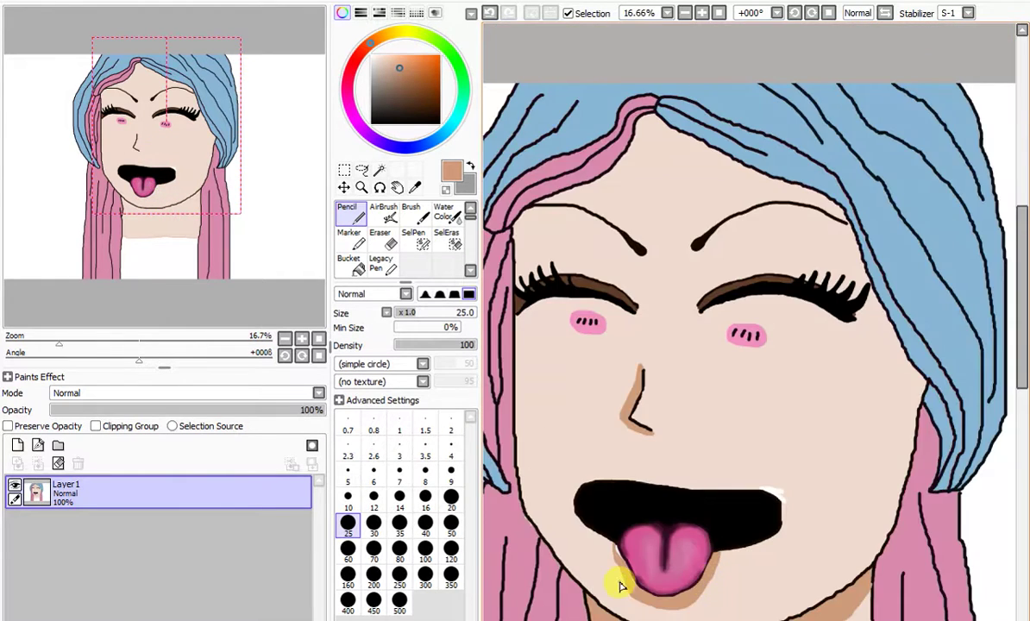
scroll(655, 518, up, 8)
mouse_move(690, 614)
mouse_down()
mouse_move(639, 534)
mouse_move(616, 432)
mouse_move(605, 452)
mouse_move(640, 612)
mouse_up()
scroll(655, 604, down, 6)
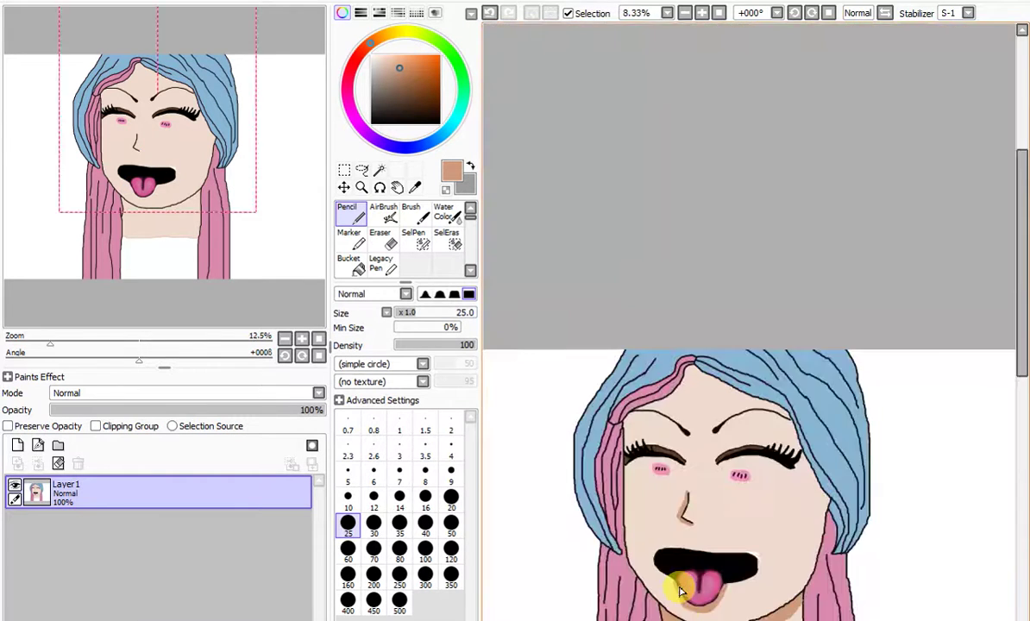
scroll(673, 586, up, 5)
mouse_move(666, 490)
mouse_down()
mouse_move(567, 358)
mouse_move(524, 265)
mouse_move(634, 533)
mouse_move(693, 585)
mouse_up()
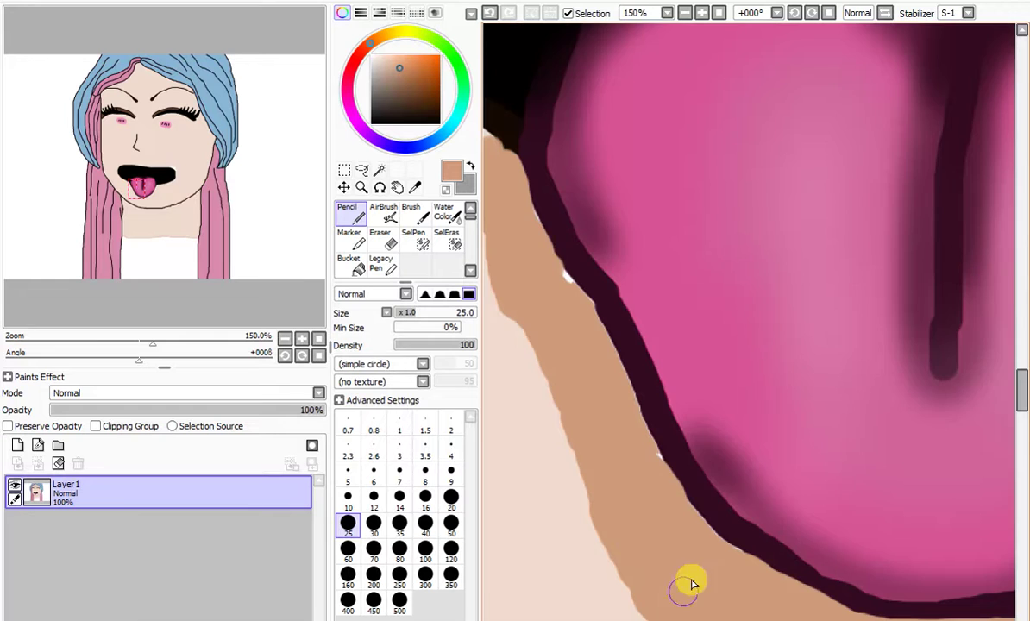
Step: Paint a small tan shadow beneath the inner end of the right eyebrow with the size 25 Pencil
scroll(691, 585, down, 5)
scroll(813, 480, down, 2)
scroll(848, 458, up, 1)
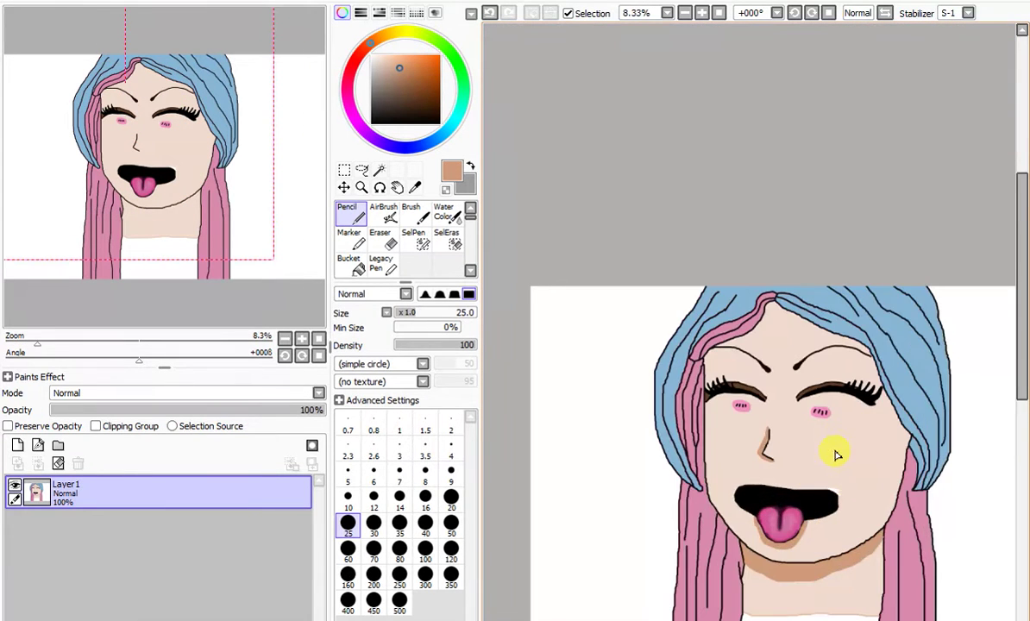
scroll(835, 454, up, 1)
scroll(809, 350, down, 3)
scroll(796, 335, up, 10)
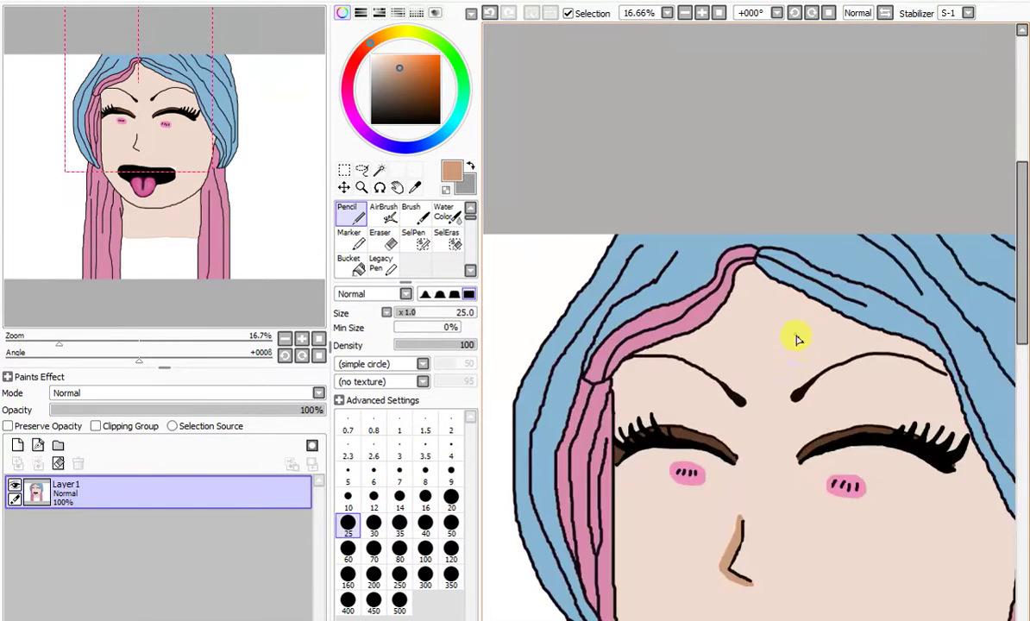
mouse_move(766, 425)
mouse_down()
mouse_move(801, 400)
mouse_move(866, 296)
mouse_move(879, 322)
mouse_move(841, 412)
mouse_move(795, 473)
mouse_move(768, 479)
mouse_move(746, 436)
mouse_move(766, 439)
mouse_move(779, 458)
mouse_move(871, 322)
mouse_up()
Step: Outline a tan crescent-shaped shadow beneath the left eyebrow's inner end and fill it with the Bucket
scroll(871, 322, down, 5)
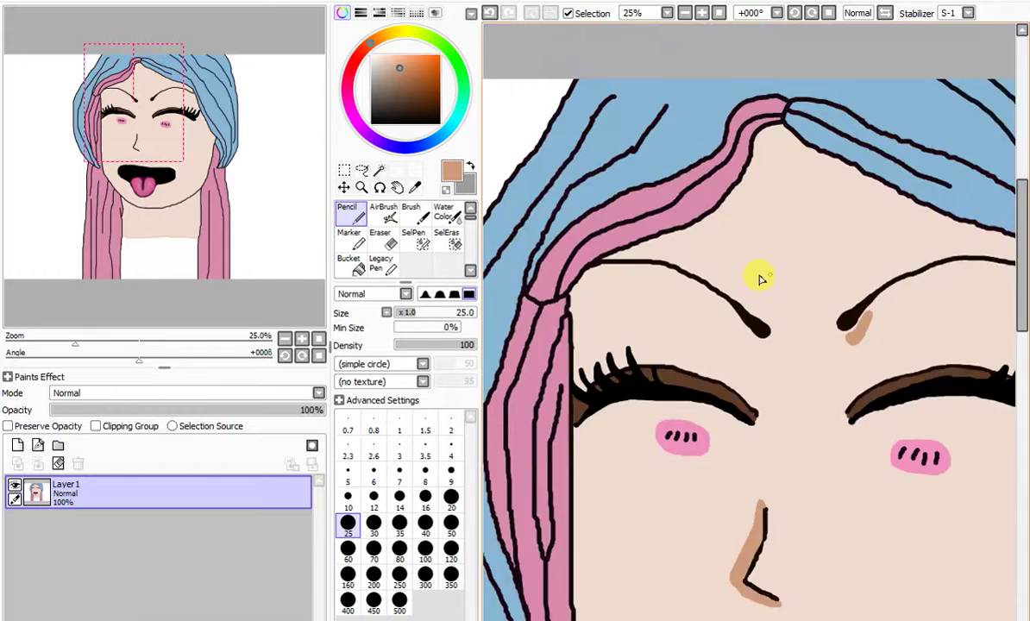
scroll(762, 279, up, 4)
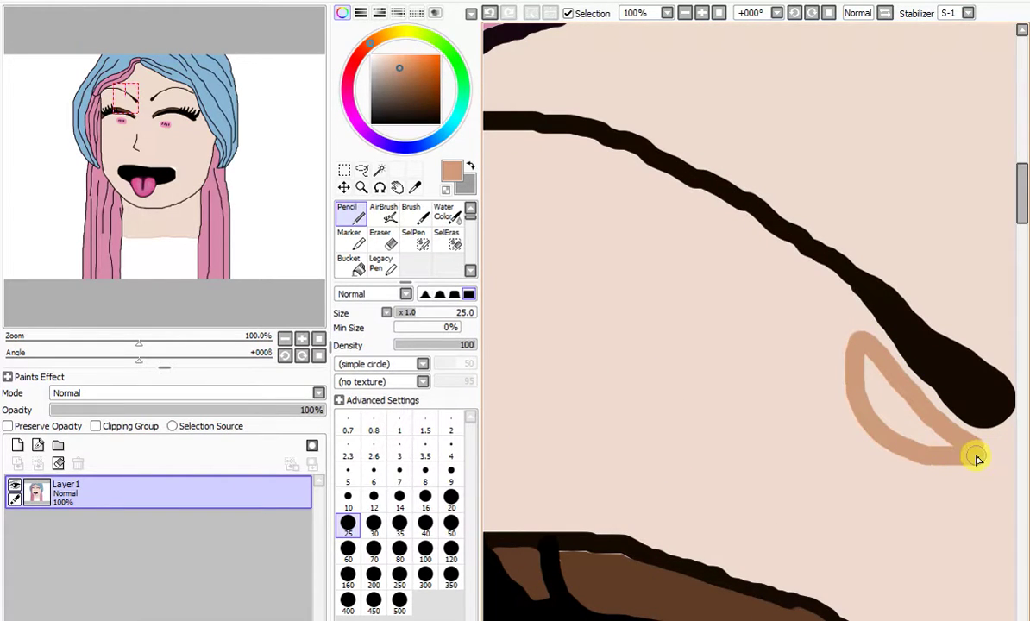
click(349, 265)
click(881, 409)
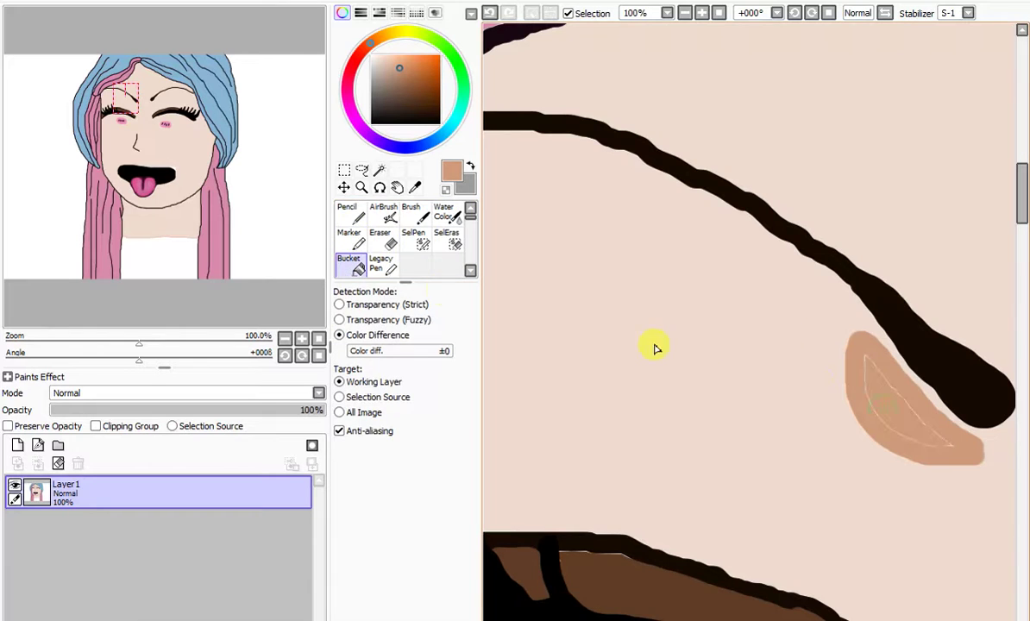
Step: Paint over the light seam inside the left eyebrow's shadow with the tan Pencil
click(349, 213)
scroll(926, 443, up, 3)
mouse_move(852, 382)
mouse_down()
mouse_move(721, 227)
mouse_move(768, 429)
mouse_move(940, 495)
mouse_move(970, 489)
mouse_up()
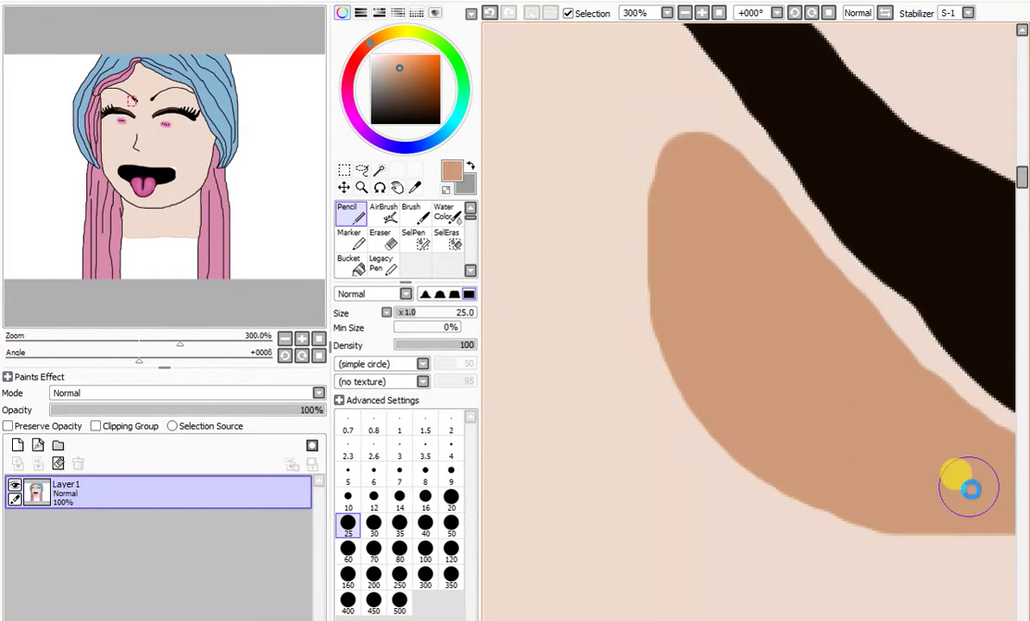
scroll(971, 489, down, 4)
scroll(749, 377, right, 3)
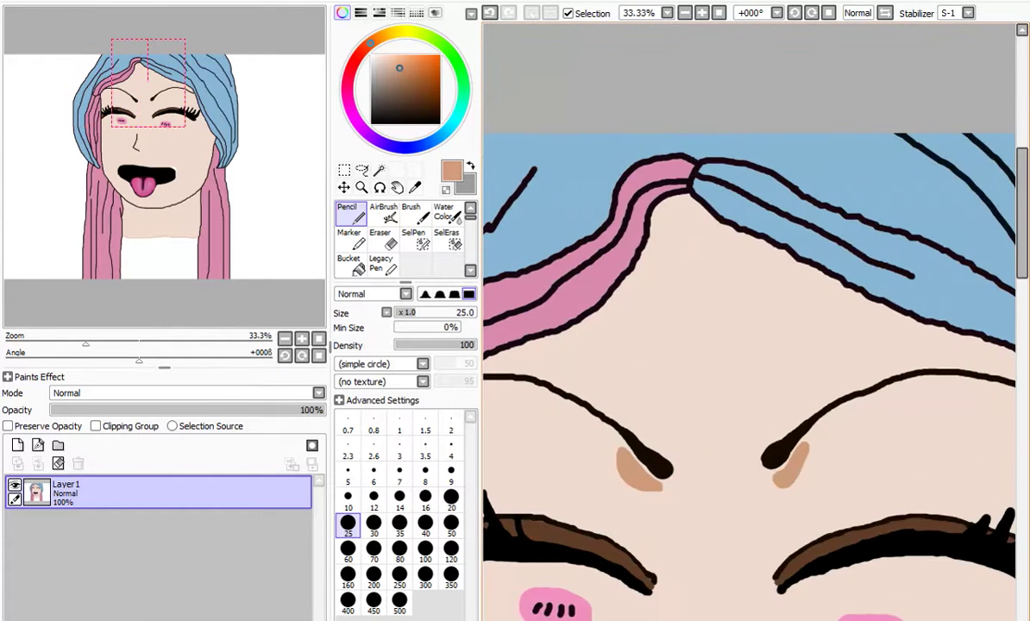
scroll(799, 479, up, 5)
scroll(742, 470, down, 10)
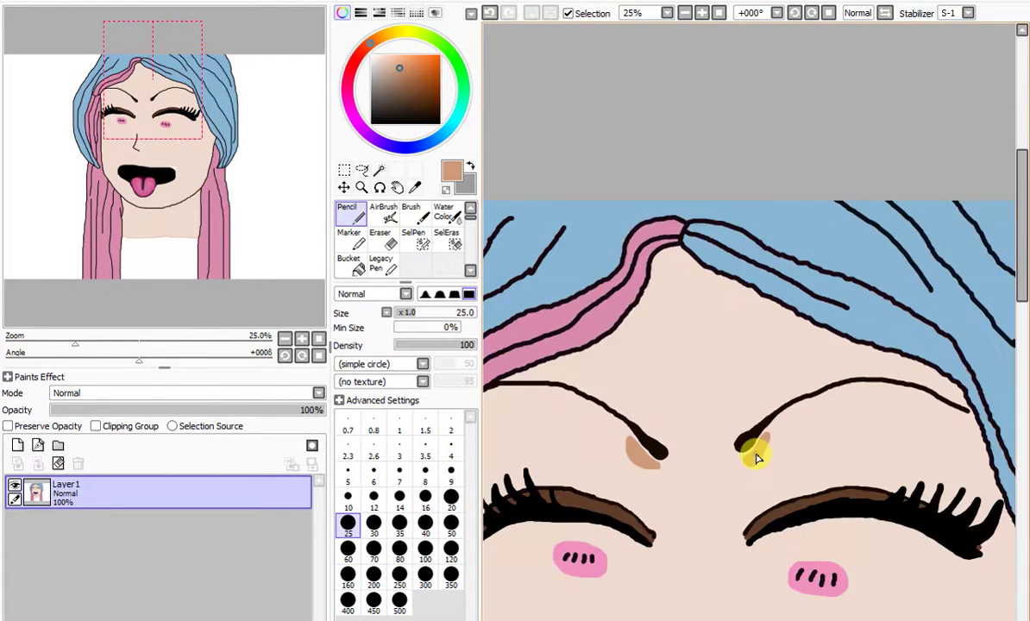
Step: Draw tan shadow contours beneath the pink hair, one at the left temple and one above the left eyebrow
scroll(756, 459, up, 8)
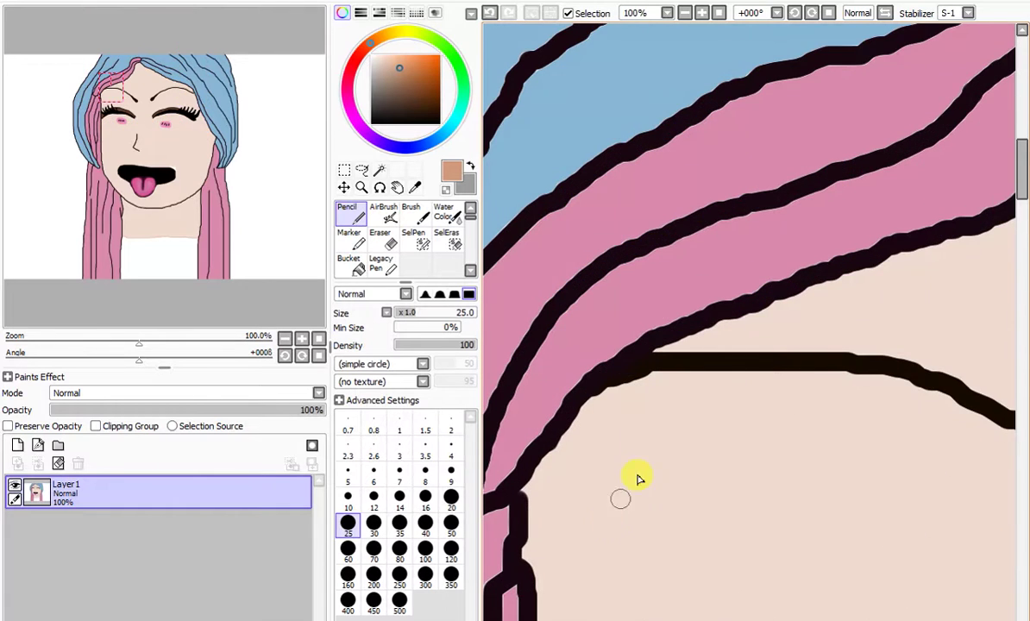
mouse_move(704, 382)
mouse_down()
mouse_move(689, 414)
mouse_move(605, 501)
mouse_up()
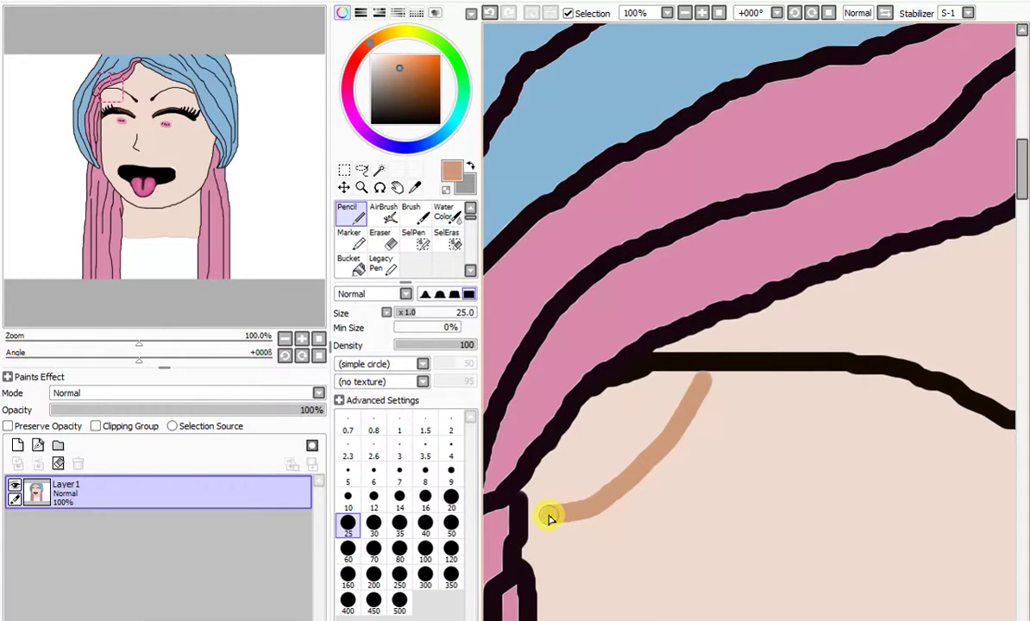
scroll(788, 361, down, 2)
scroll(818, 340, up, 3)
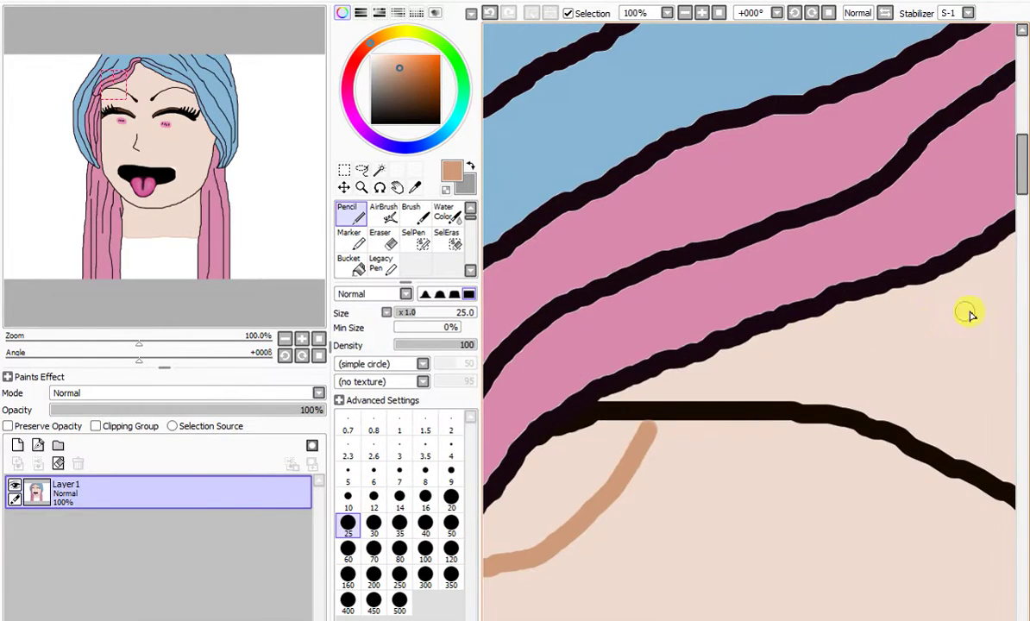
drag(928, 326, 692, 392)
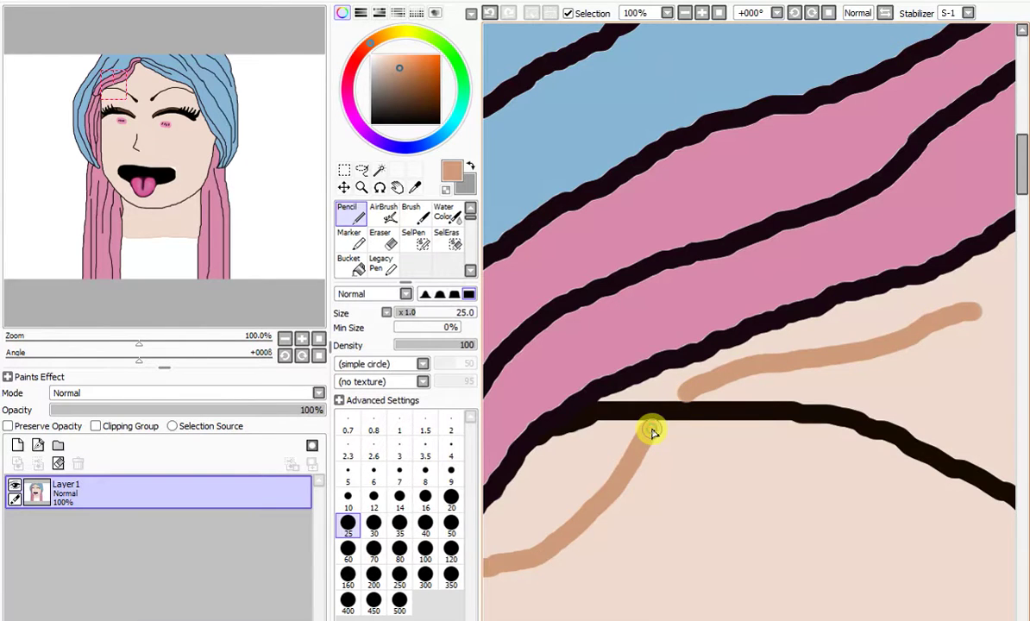
Step: Continue the tan contour across the forehead, around the hair parting and along the blue hairline to the right eyebrow's outer end
scroll(653, 433, down, 4)
scroll(889, 352, up, 3)
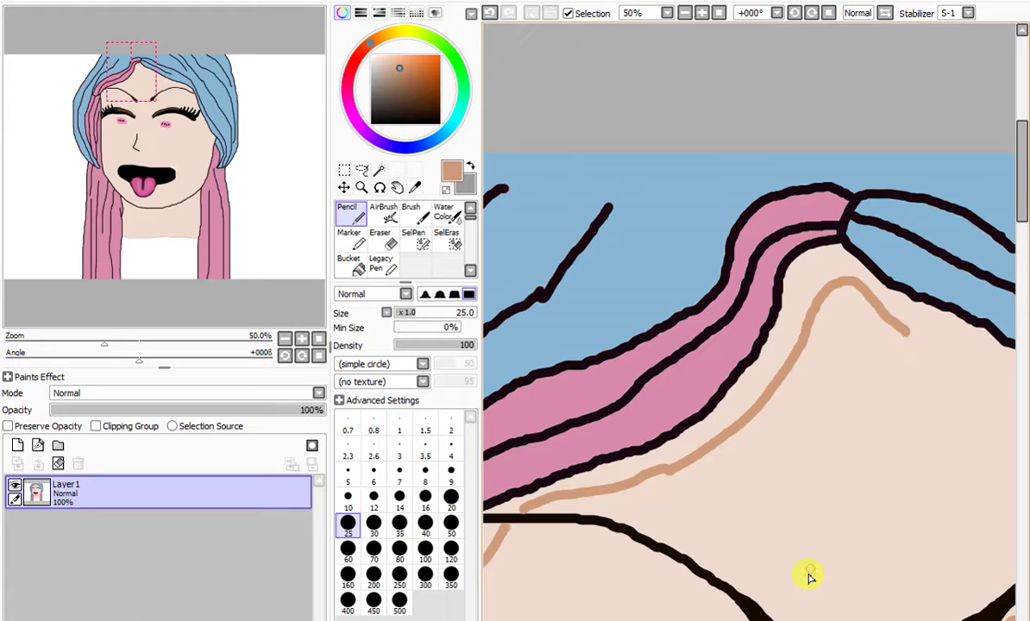
scroll(749, 345, right, 3)
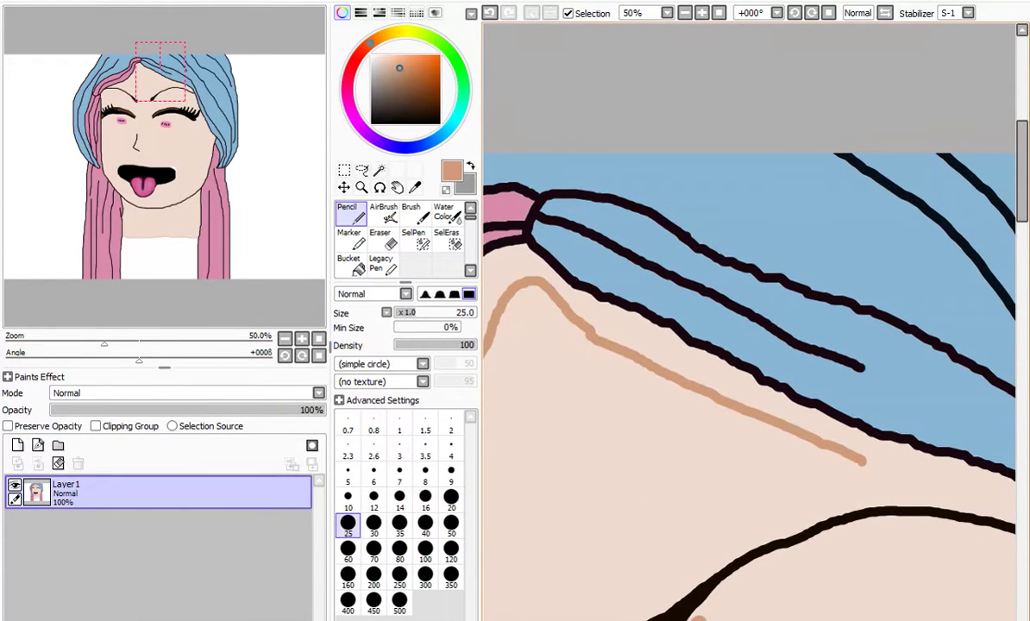
scroll(850, 588, right, 3)
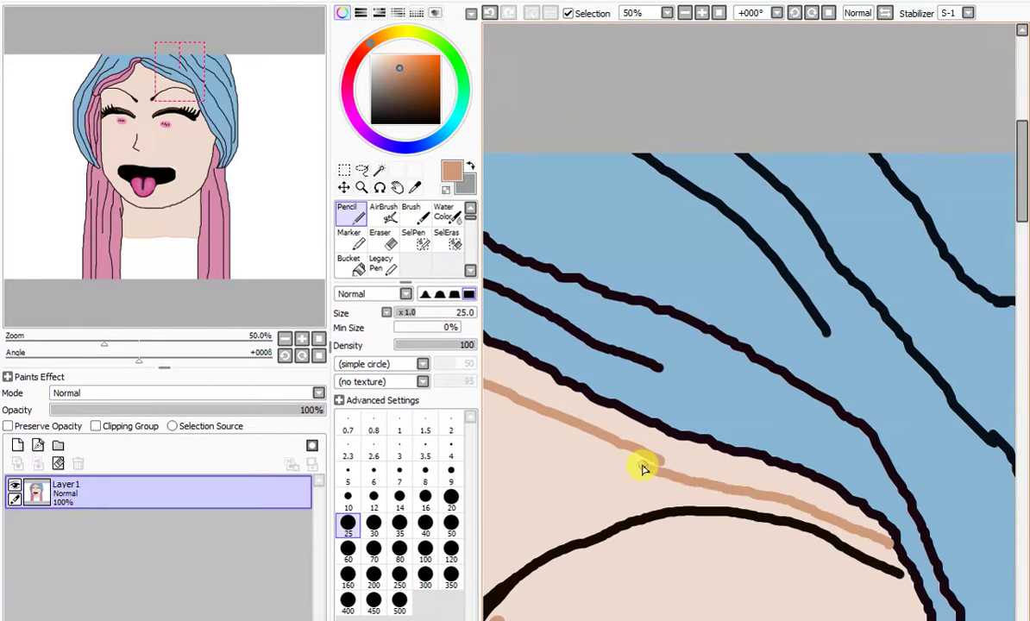
Step: Fill the strip between the hairline and the forehead contour with tan using the Bucket, and cover the light seams with the Pencil
click(351, 271)
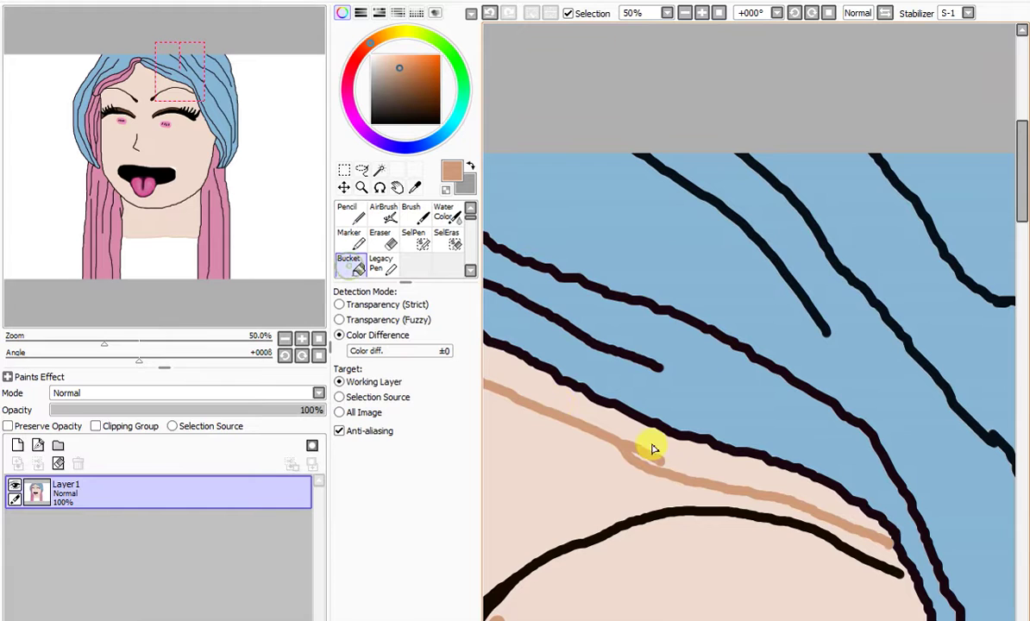
click(663, 445)
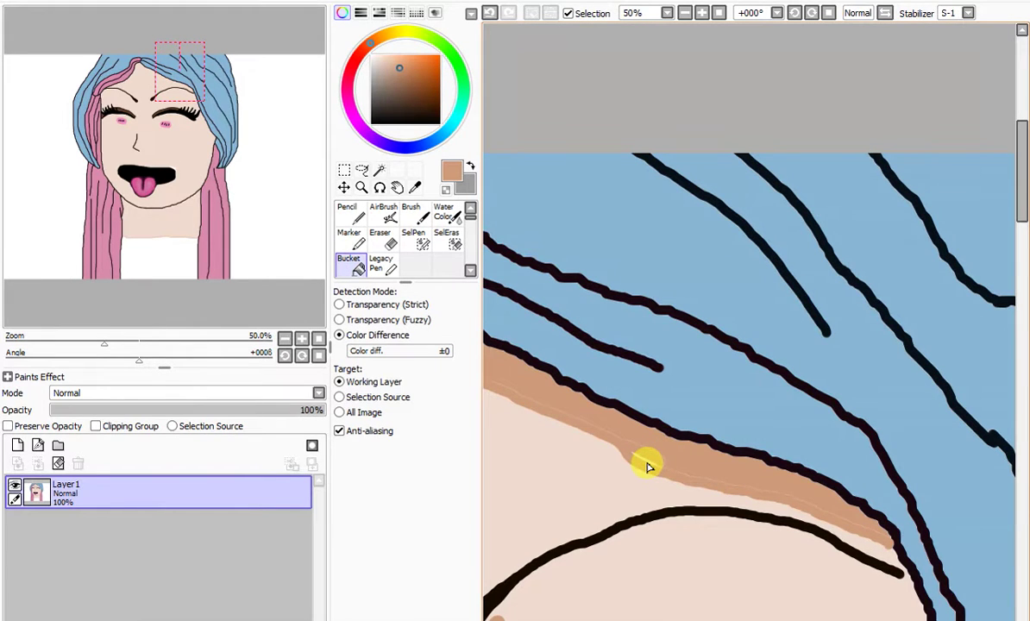
scroll(672, 463, down, 5)
scroll(674, 467, up, 8)
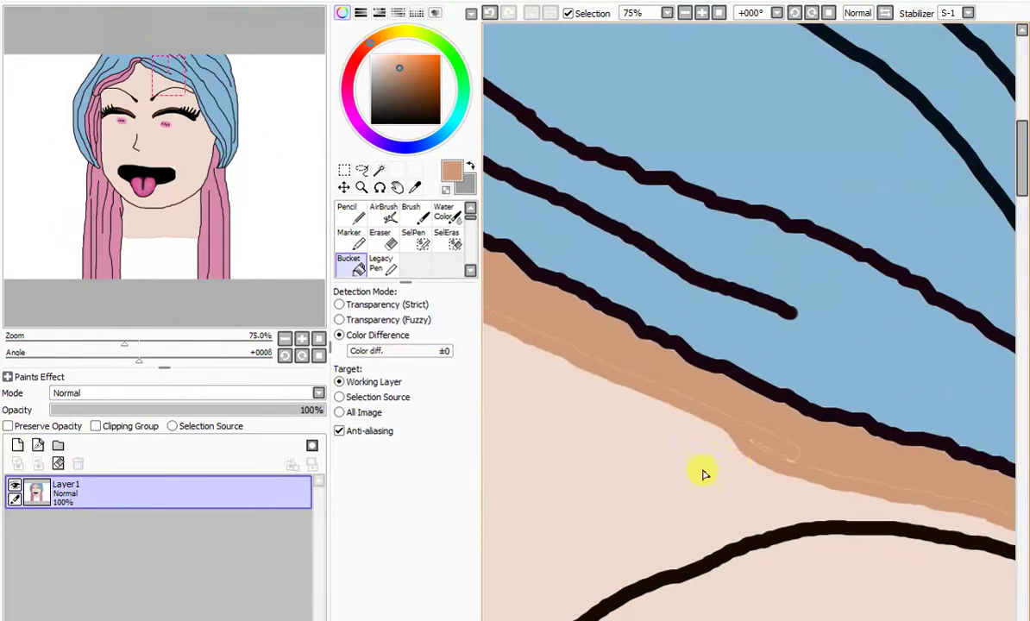
click(351, 214)
mouse_move(684, 383)
mouse_down()
mouse_move(814, 452)
mouse_move(806, 471)
mouse_move(718, 444)
mouse_move(947, 541)
mouse_up()
scroll(749, 322, right, 4)
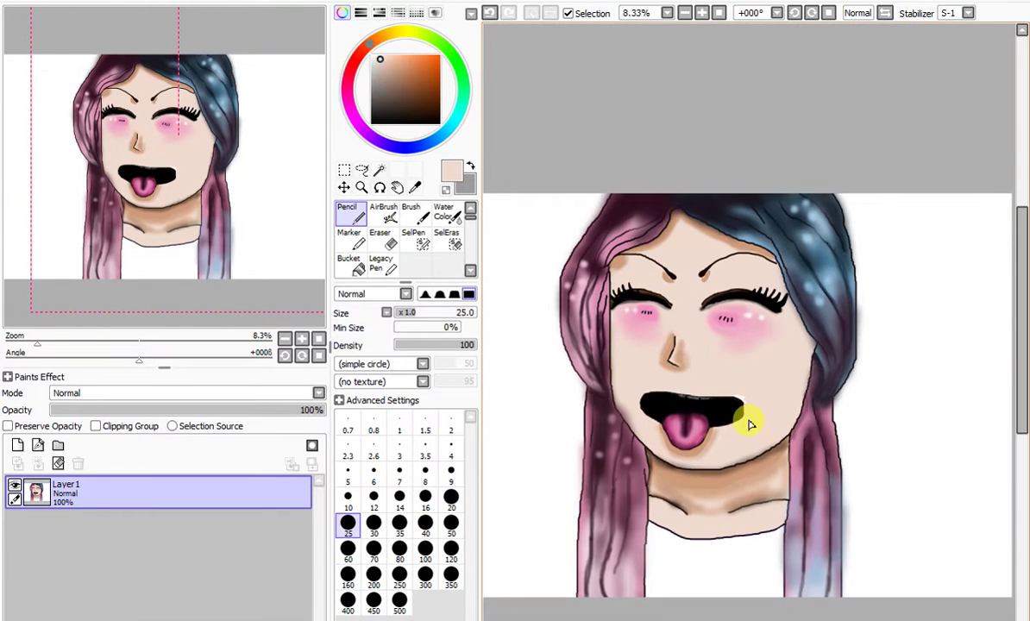
Step: Undo the last Pencil stroke at the left eyebrow, and airbrush its shadow with the sampled tan at size 60
scroll(639, 257, up, 1)
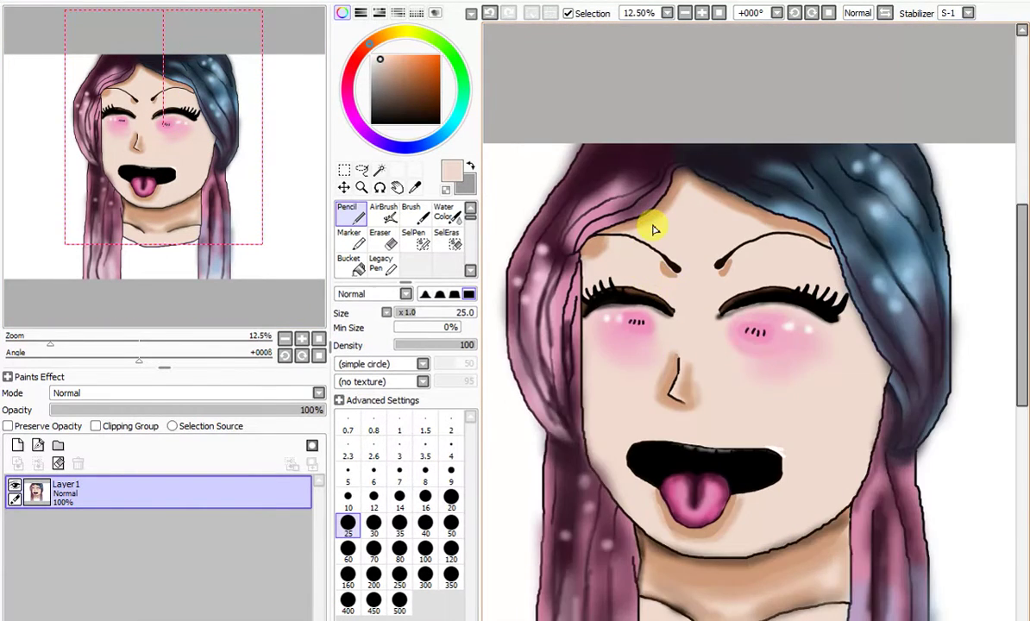
scroll(654, 229, up, 6)
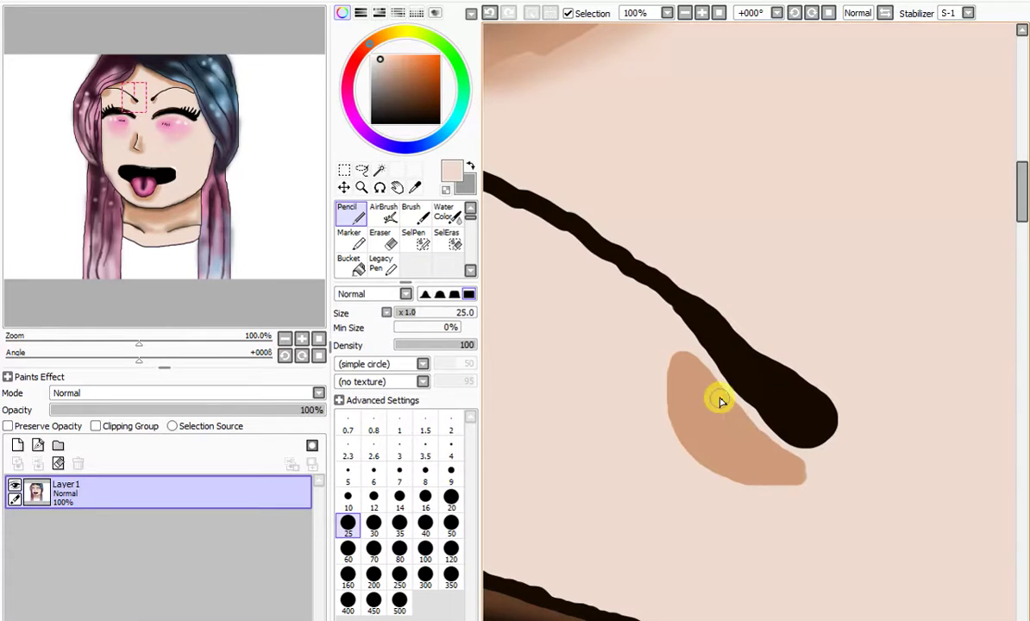
click(489, 13)
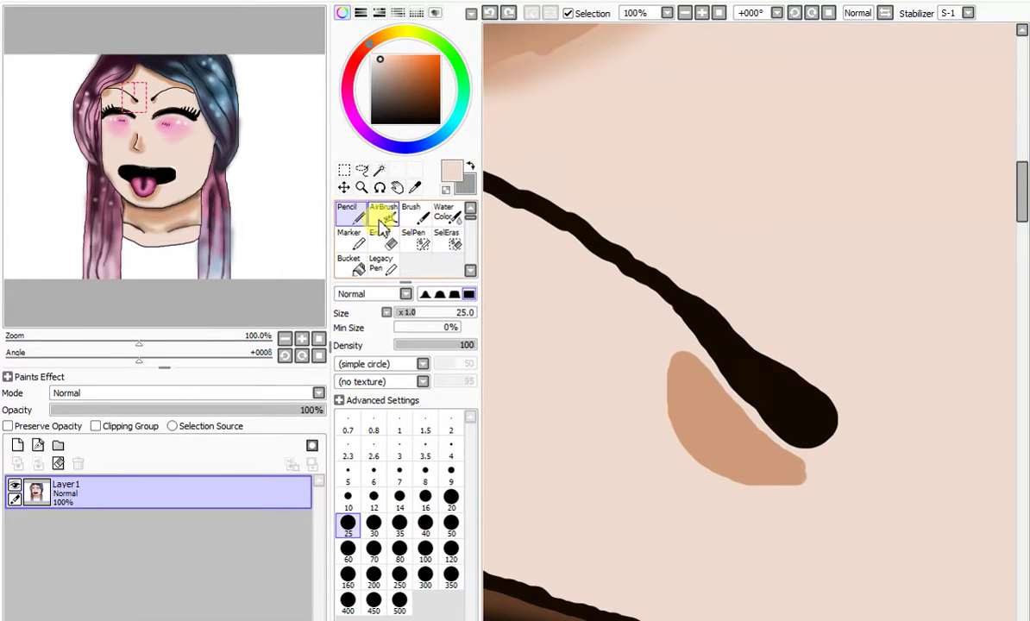
click(381, 212)
click(348, 526)
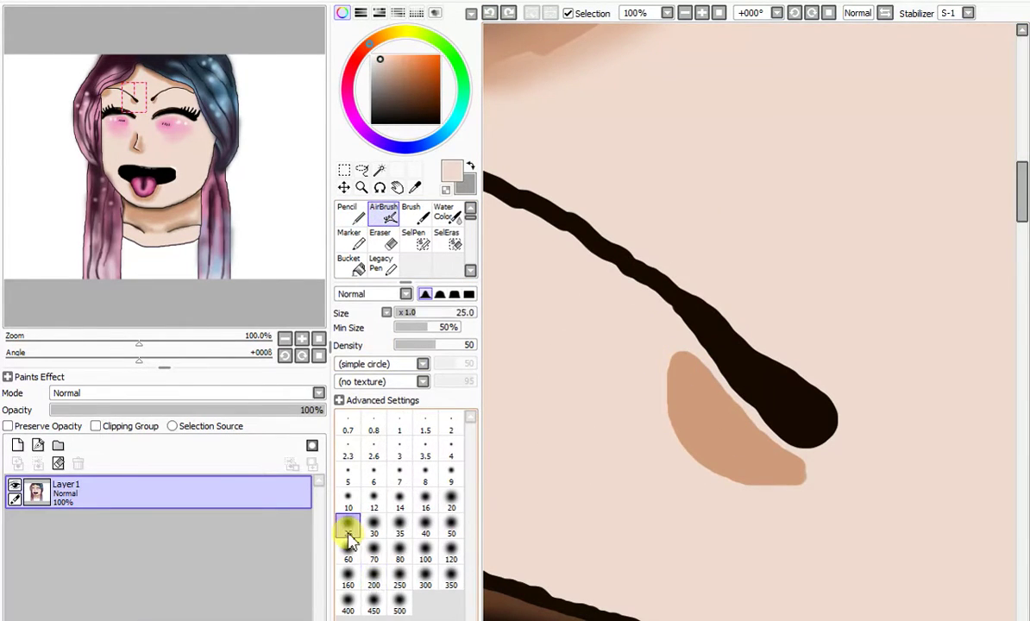
click(347, 551)
right_click(704, 402)
mouse_move(688, 364)
mouse_down()
mouse_move(659, 376)
mouse_move(678, 437)
mouse_move(718, 482)
mouse_move(783, 495)
mouse_move(806, 483)
mouse_move(725, 448)
mouse_move(697, 449)
mouse_move(739, 488)
mouse_up()
Step: Airbrush tan around the shadow beneath the right eyebrow's inner end to soften its edges
scroll(796, 478, down, 4)
scroll(862, 464, down, 1)
scroll(816, 509, up, 6)
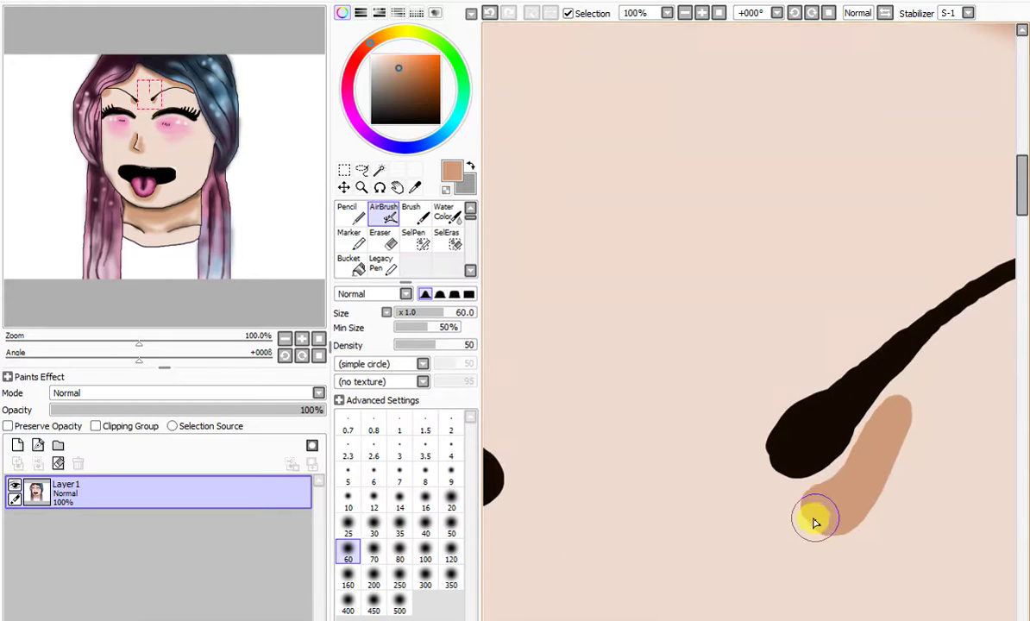
mouse_move(880, 520)
mouse_down()
mouse_move(920, 400)
mouse_move(875, 488)
mouse_move(800, 505)
mouse_up()
scroll(802, 495, down, 7)
Step: Sample the hair outline's dark plum and airbrush a size 120 shadow below the gathered pink hair on the left
drag(1021, 349, 1020, 390)
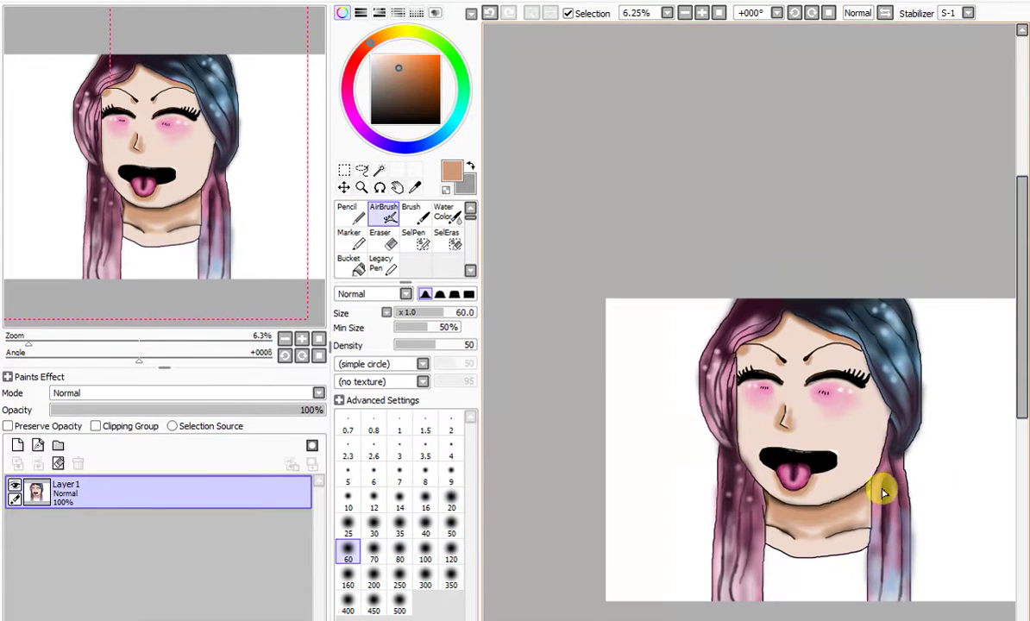
scroll(716, 380, up, 4)
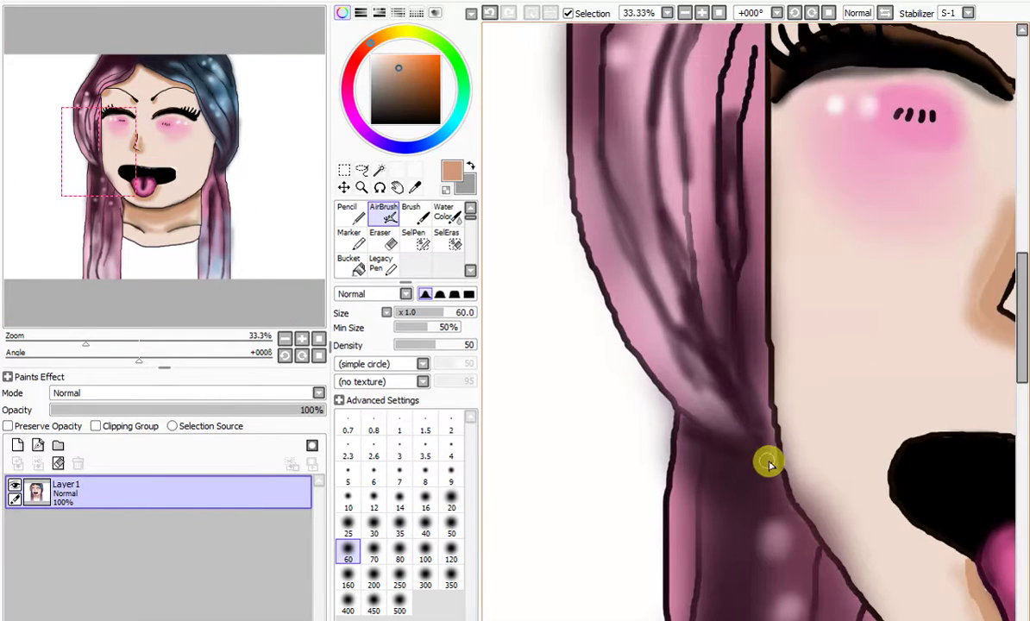
alt+click(786, 460)
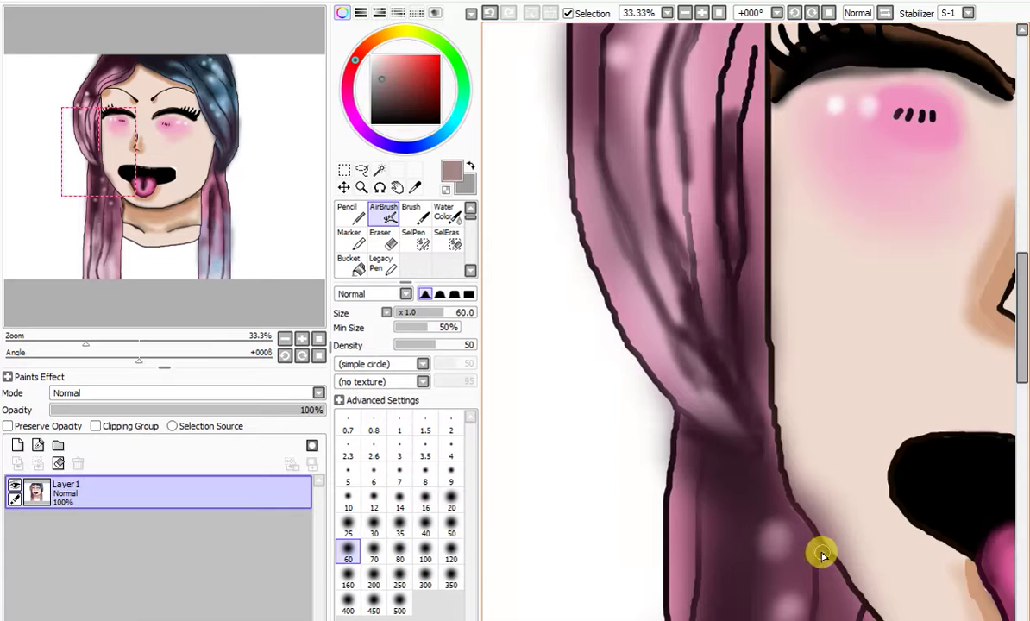
click(400, 553)
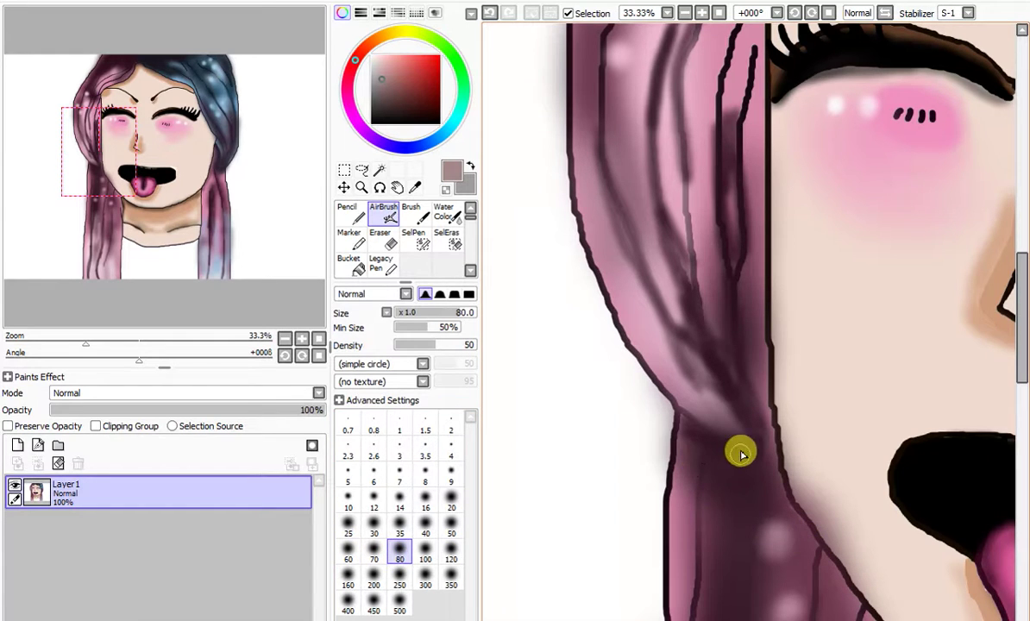
alt+click(671, 467)
click(450, 553)
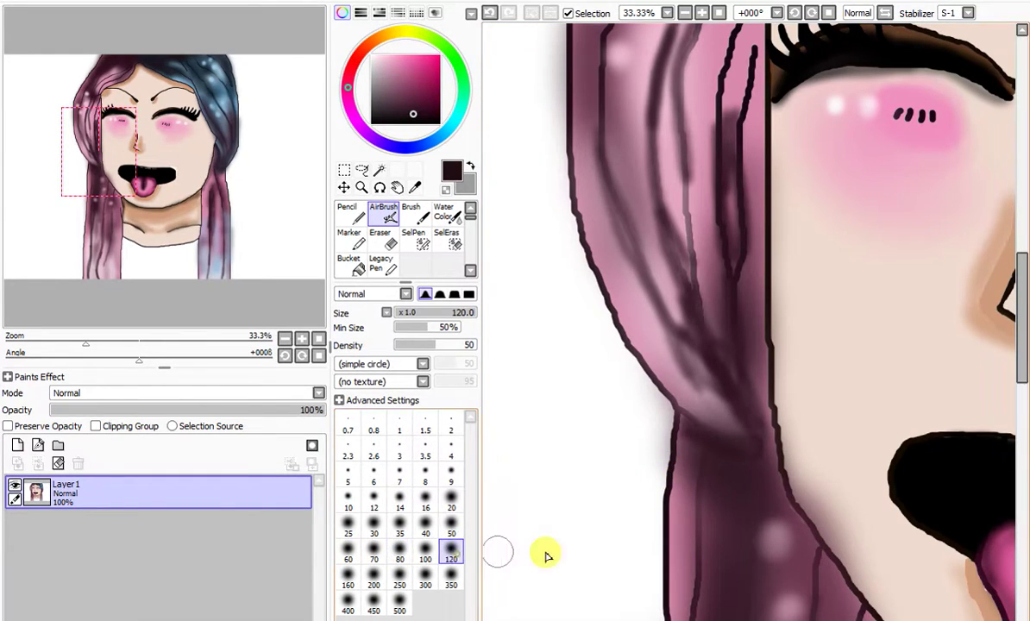
mouse_move(809, 554)
mouse_down()
mouse_move(829, 572)
mouse_move(783, 513)
mouse_move(758, 431)
mouse_up()
mouse_move(716, 466)
mouse_down()
mouse_move(689, 445)
mouse_move(673, 522)
mouse_up()
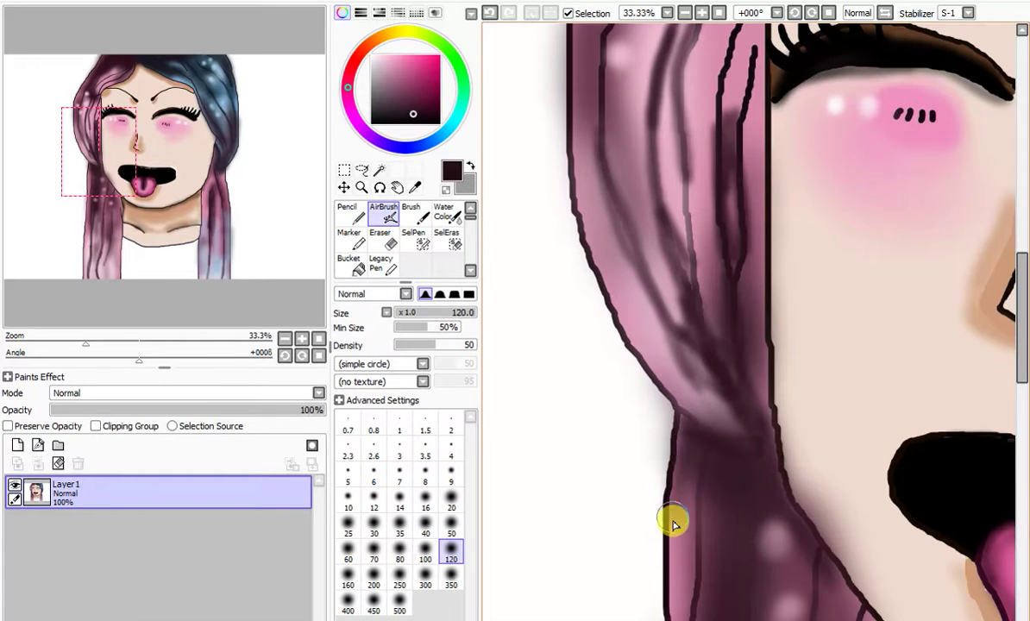
Step: Extend the dark plum airbrush shading down the left hair strands beside the jawline
scroll(713, 546, down, 4)
scroll(741, 576, down, 3)
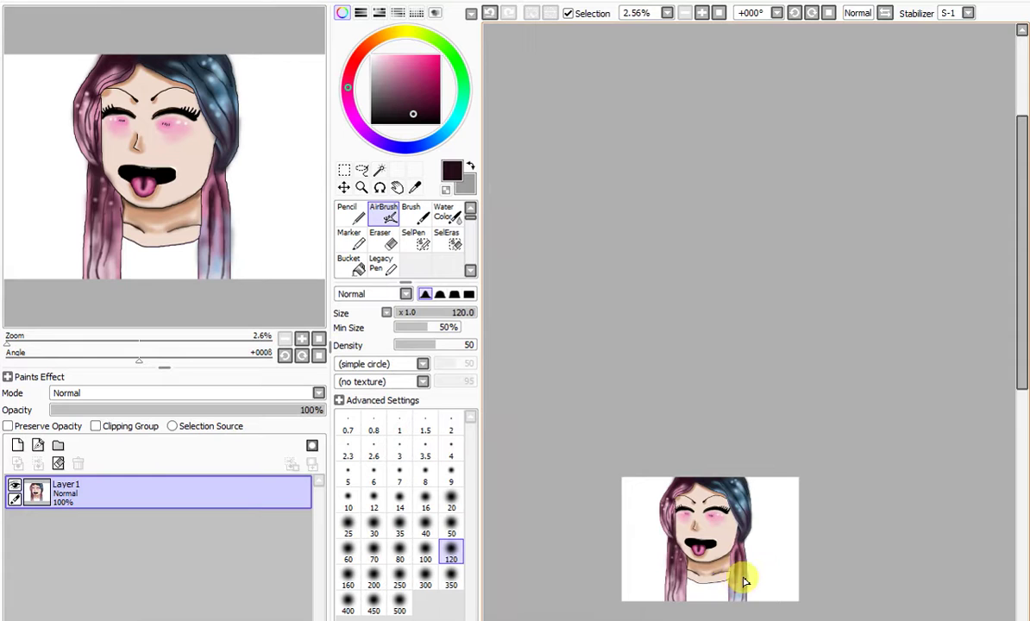
scroll(726, 561, up, 3)
scroll(536, 507, up, 5)
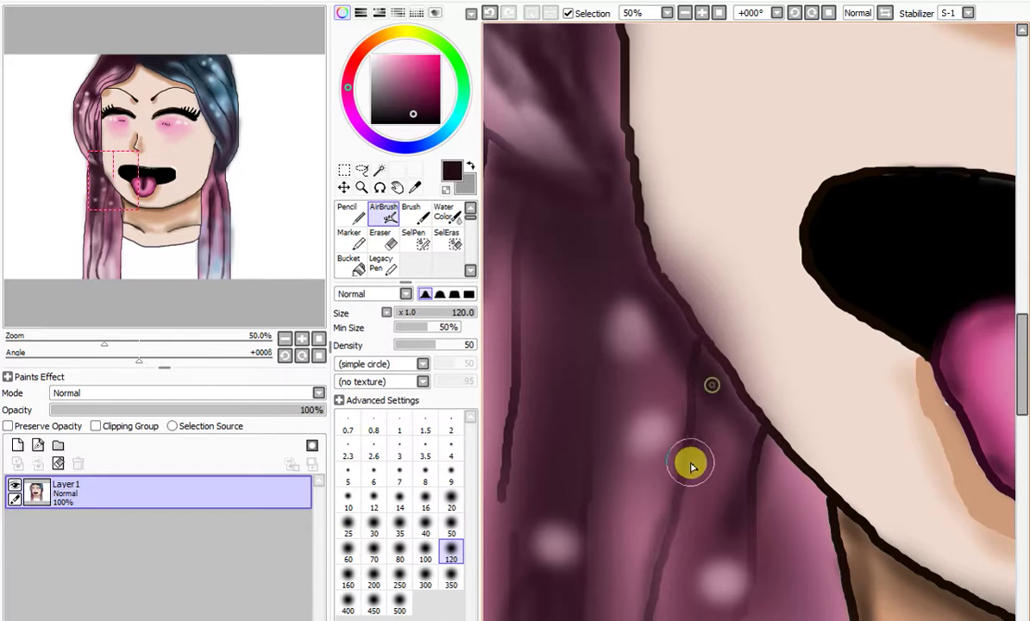
scroll(715, 394, down, 3)
Step: Deepen the shadow directly below the fold of the left pink hair with an even darker plum AirBrush colour
scroll(715, 394, up, 4)
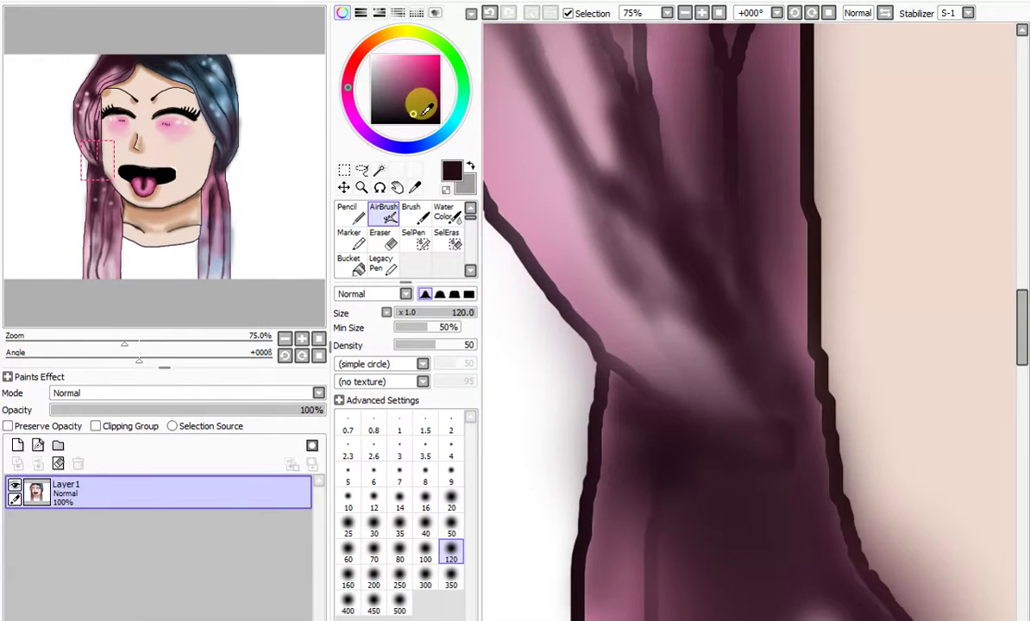
mouse_move(678, 439)
mouse_down()
mouse_move(653, 405)
mouse_move(629, 399)
mouse_move(743, 476)
mouse_move(764, 534)
mouse_move(708, 477)
mouse_move(661, 480)
mouse_move(648, 501)
mouse_move(657, 442)
mouse_move(621, 387)
mouse_up()
scroll(758, 448, down, 8)
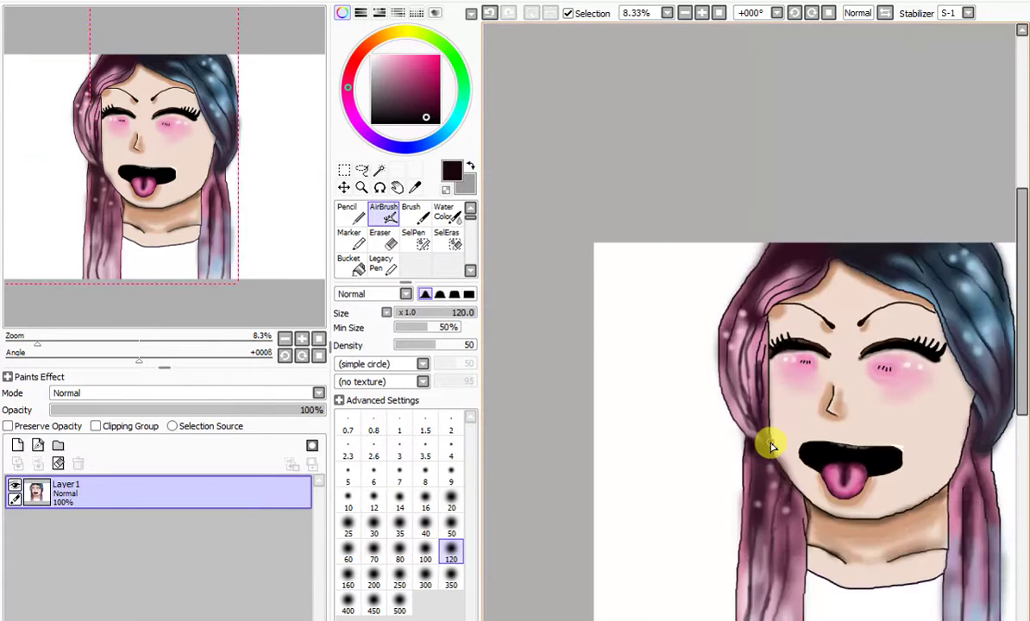
scroll(845, 378, down, 1)
scroll(841, 390, up, 3)
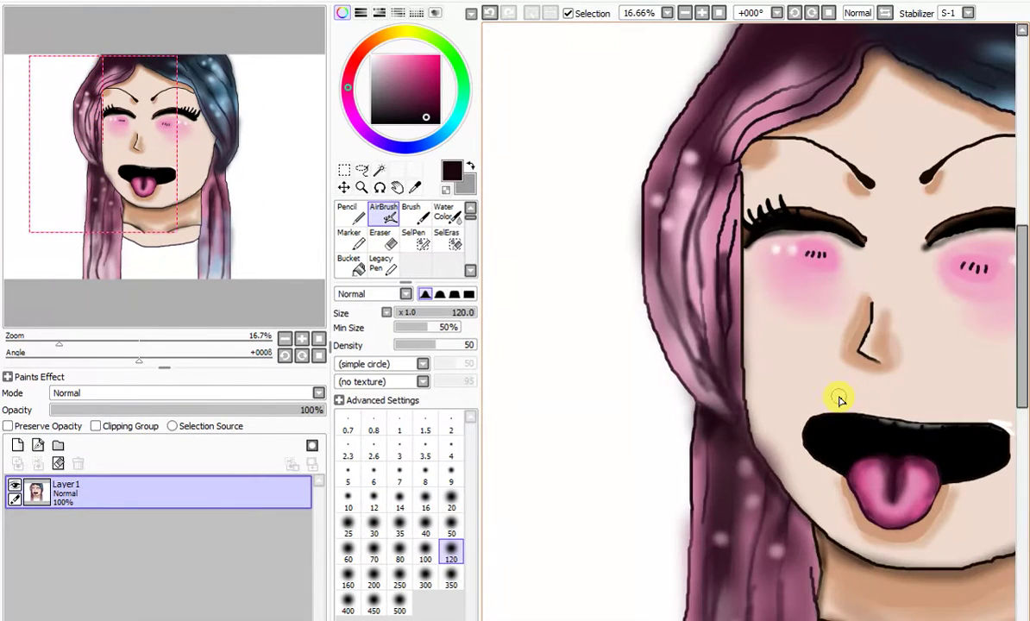
scroll(839, 400, up, 5)
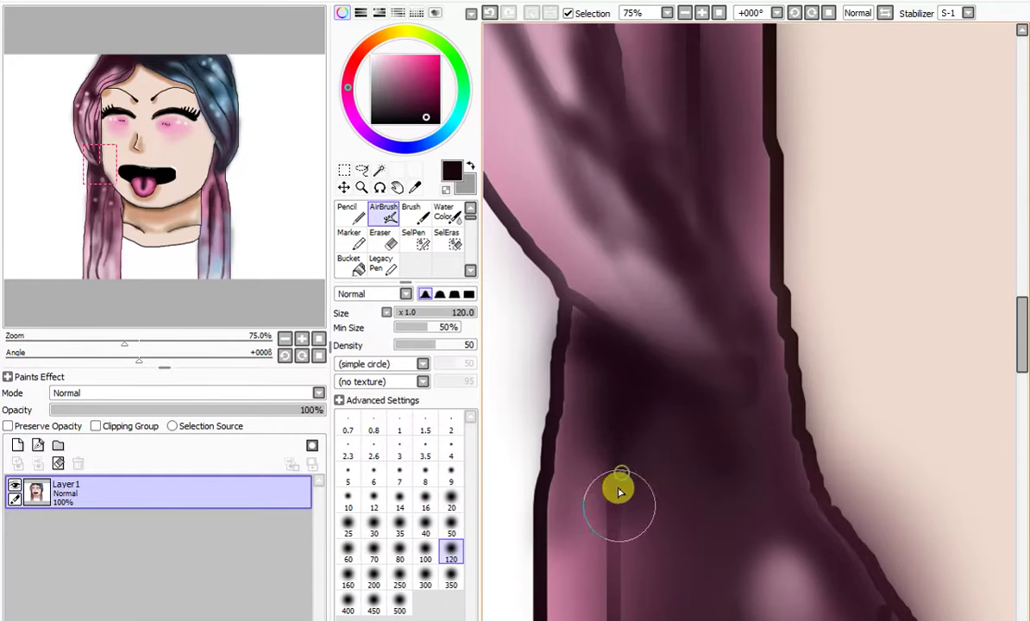
scroll(667, 409, down, 8)
Step: Airbrush a dark plum shadow on the right where the blue hair overlaps the lower pink strand
scroll(826, 450, up, 9)
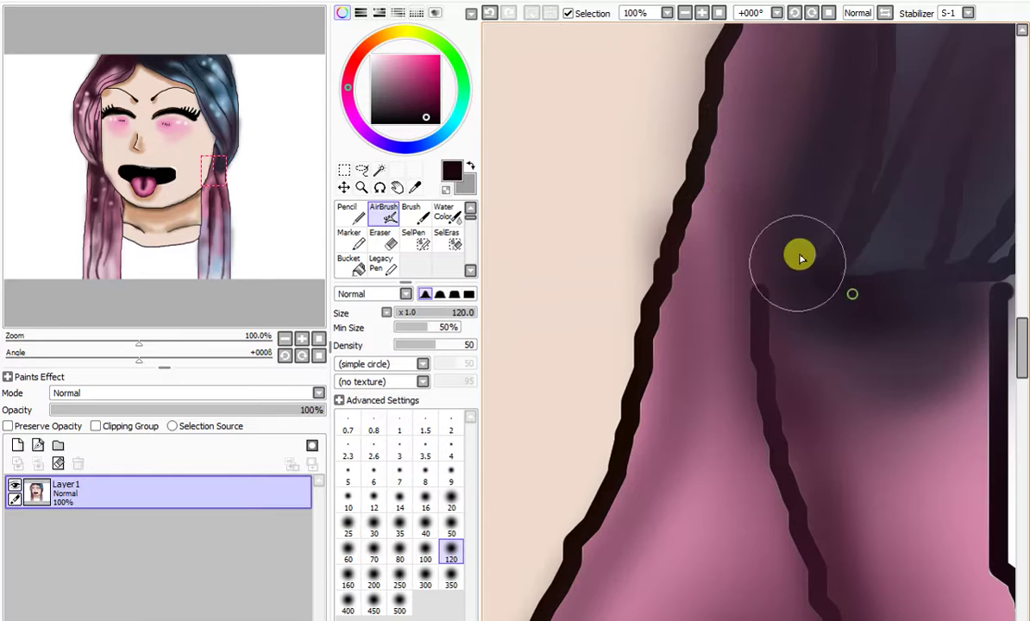
scroll(881, 223, down, 4)
drag(1024, 341, 1018, 271)
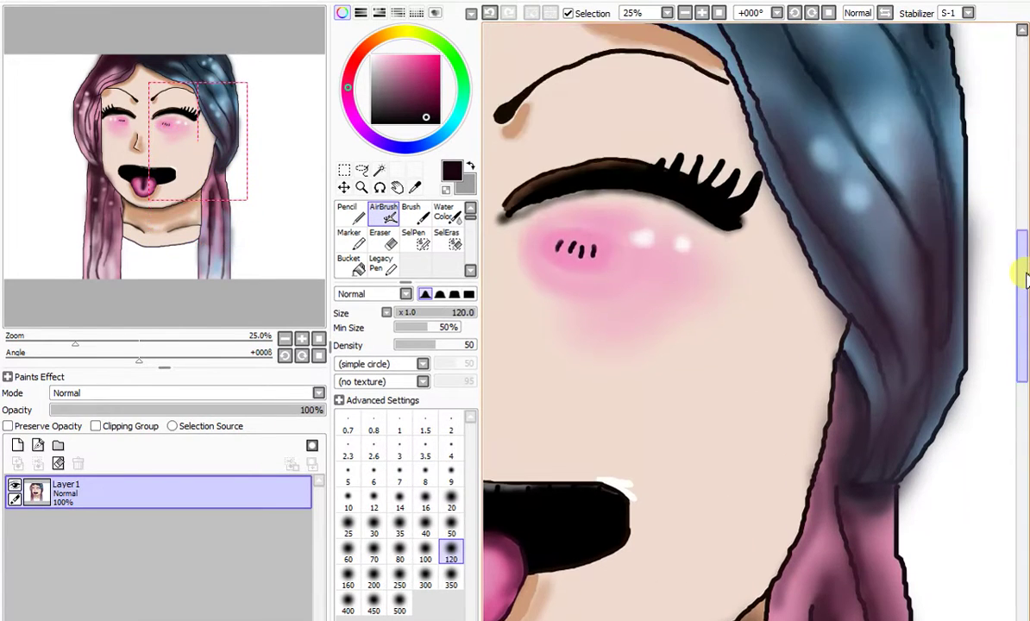
scroll(792, 380, down, 5)
scroll(753, 327, up, 2)
scroll(753, 326, up, 1)
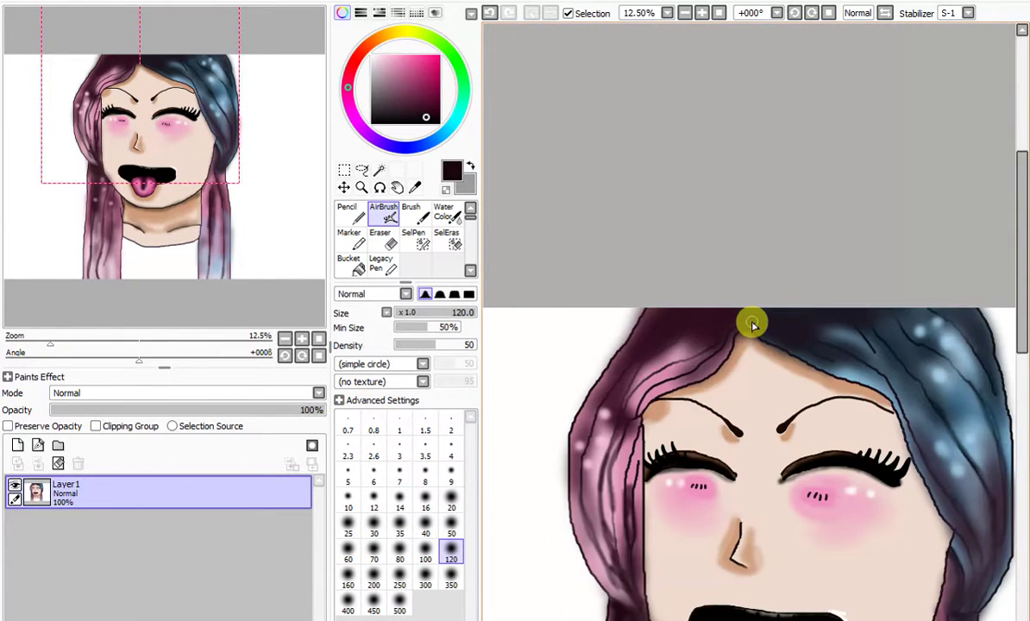
scroll(747, 461, down, 1)
drag(1018, 337, 1016, 386)
scroll(809, 421, down, 3)
scroll(809, 421, up, 6)
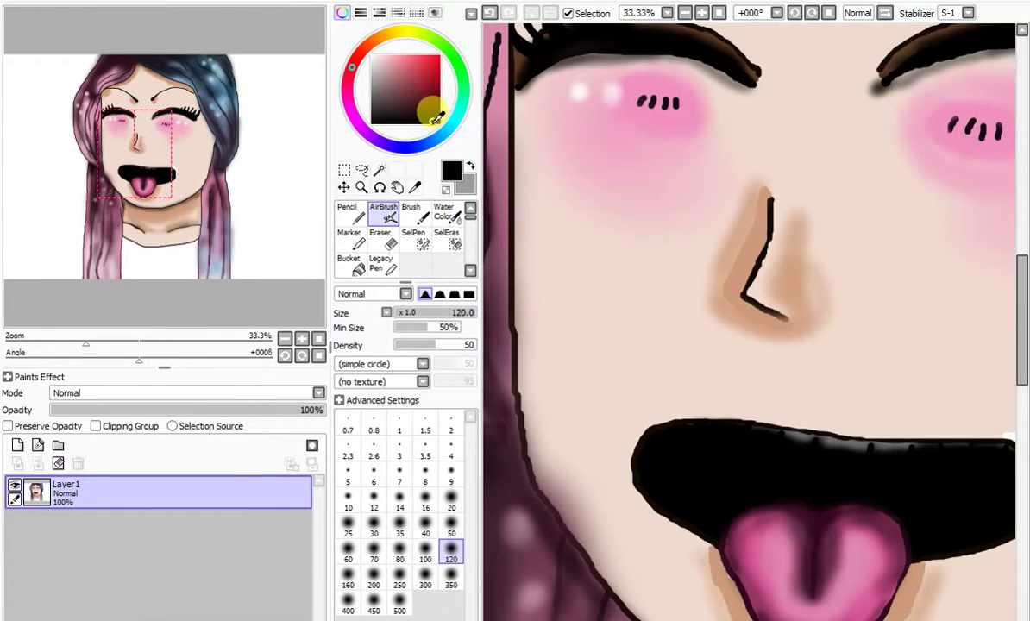
scroll(713, 501, up, 1)
mouse_move(695, 541)
mouse_down()
mouse_move(626, 472)
mouse_move(602, 391)
mouse_up()
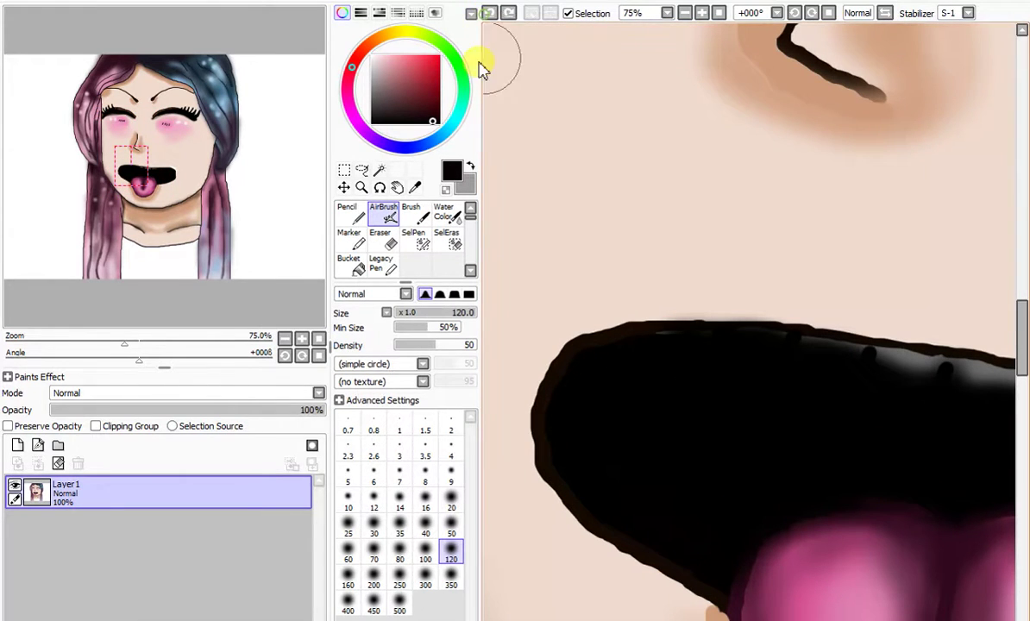
Step: Airbrush a subtle dark red tint inside the black mouth with a size 350 brush
click(420, 103)
click(450, 584)
scroll(695, 464, down, 4)
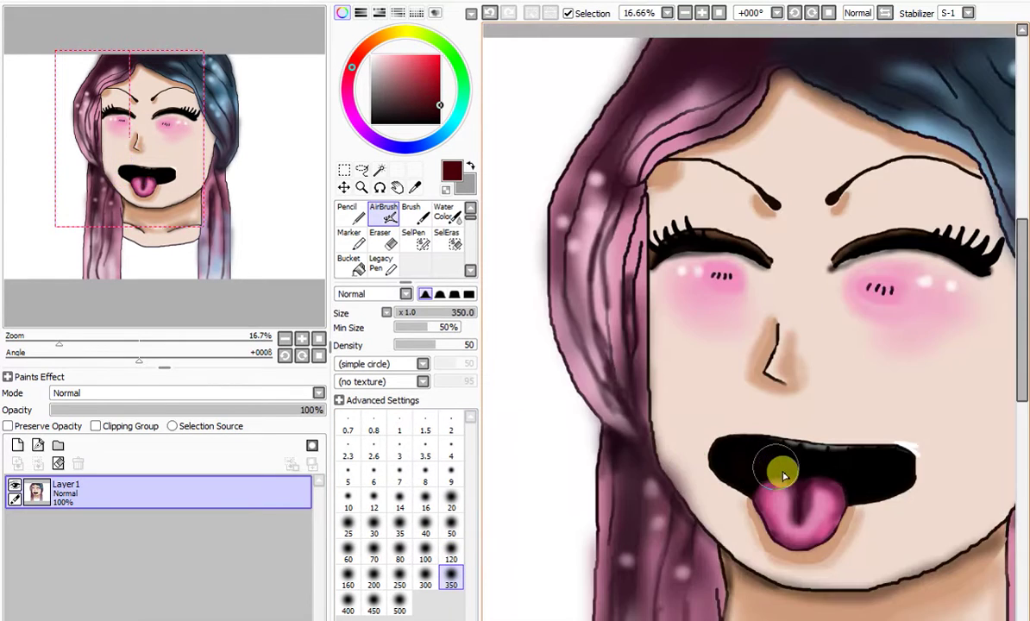
scroll(862, 457, up, 2)
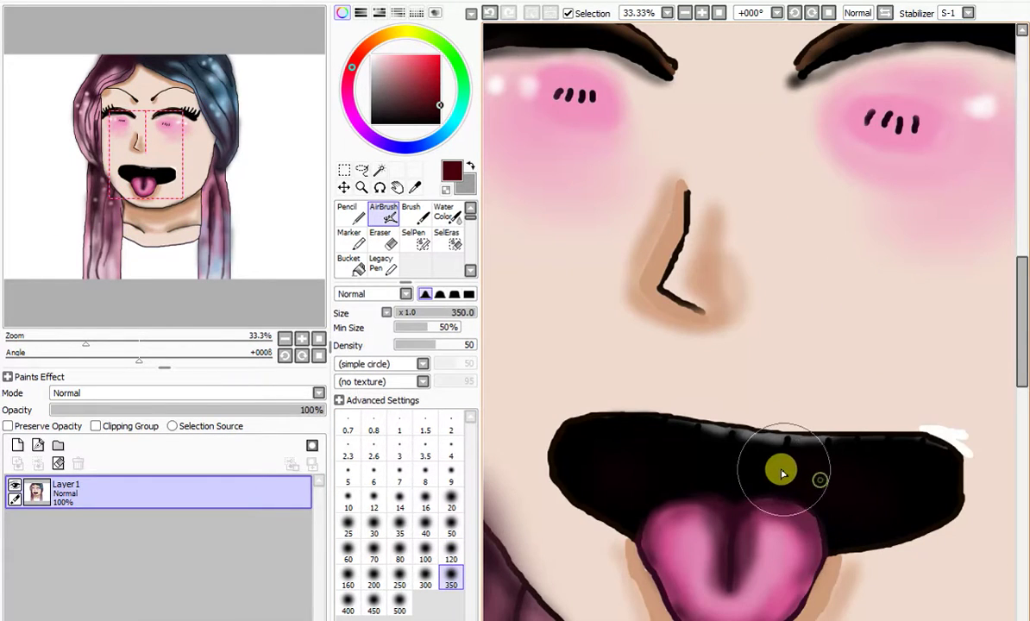
Step: Airbrush soft greyish-tan shadows on the skin between the collarbones and the neckline, on both sides of the chest
scroll(750, 453, down, 3)
mouse_move(1022, 399)
mouse_down()
mouse_move(1023, 367)
mouse_move(1019, 395)
mouse_up()
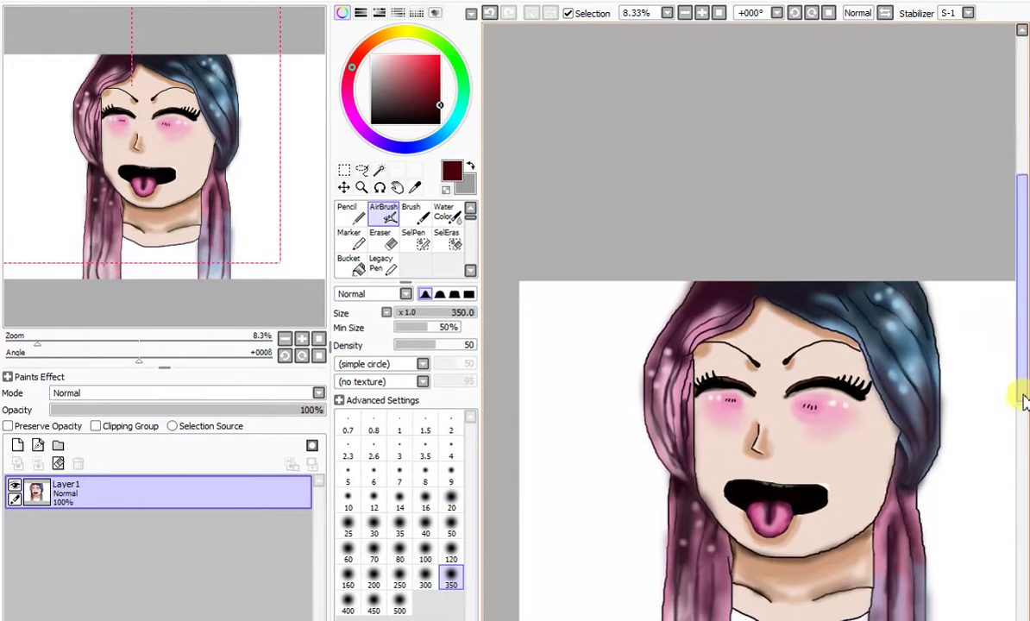
scroll(927, 441, down, 3)
scroll(914, 416, up, 1)
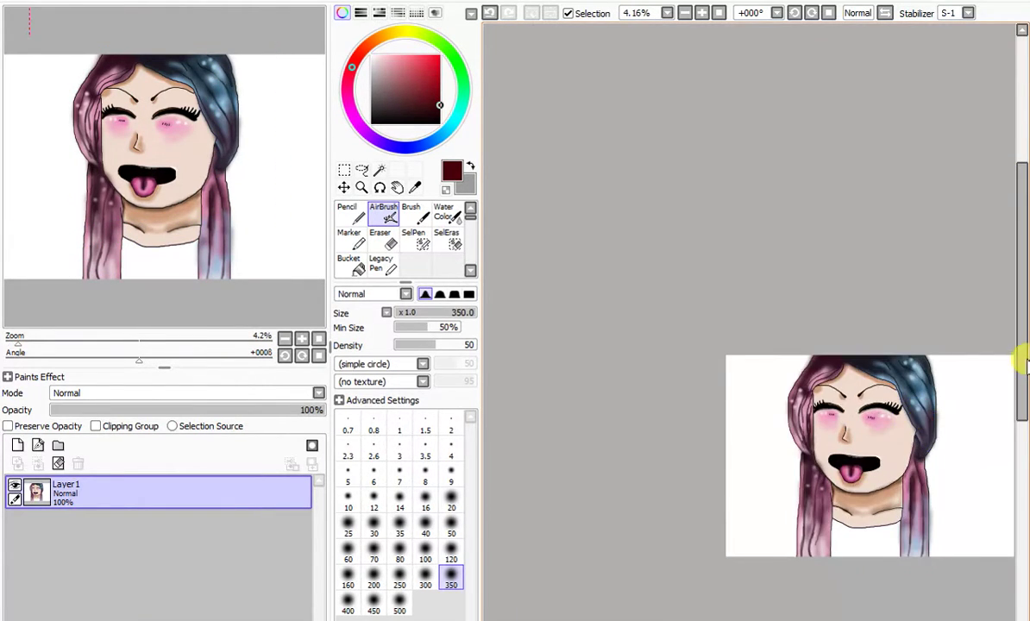
scroll(882, 496, up, 2)
scroll(882, 496, up, 4)
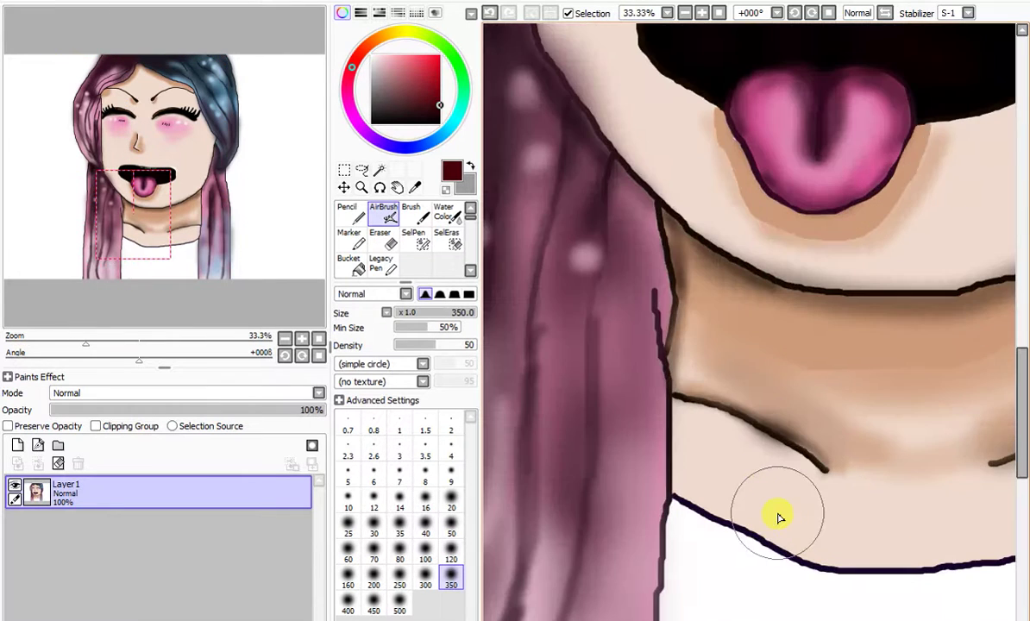
alt+click(768, 505)
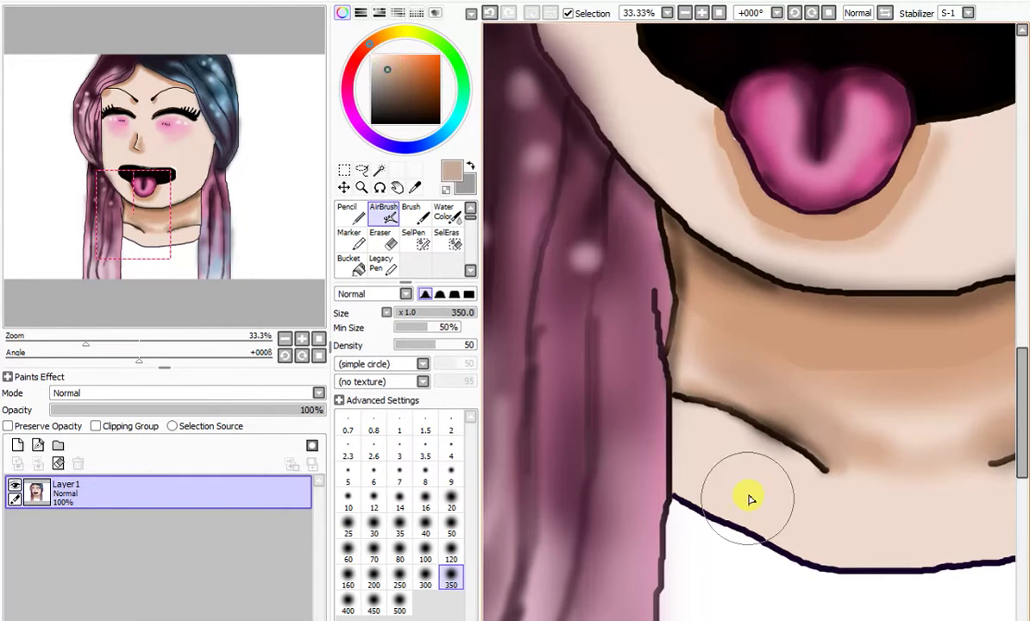
scroll(730, 490, down, 2)
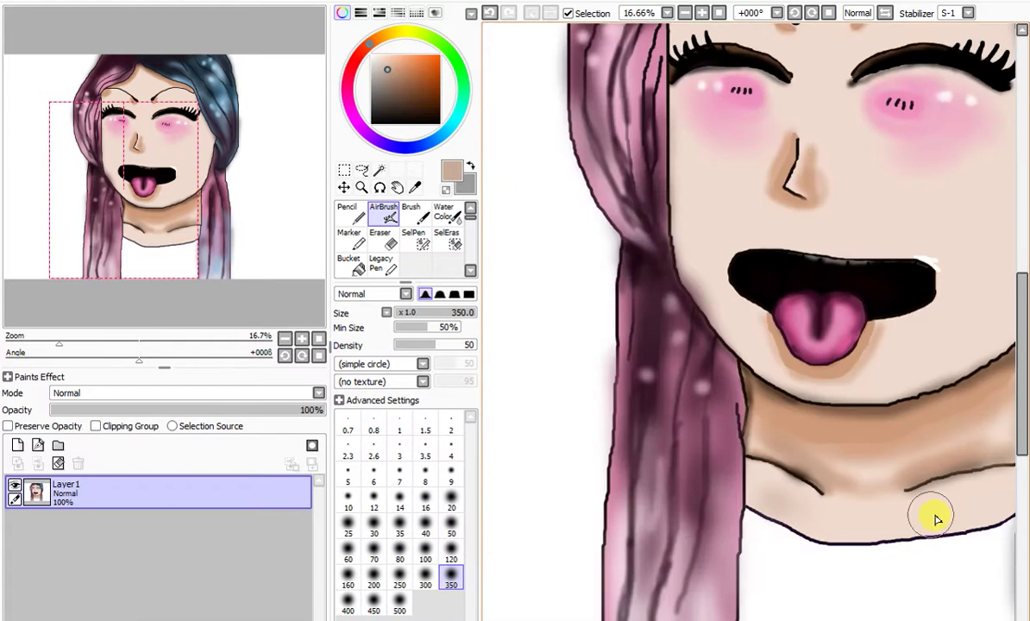
scroll(936, 517, up, 1)
mouse_move(943, 509)
mouse_down()
mouse_move(915, 526)
mouse_move(795, 537)
mouse_move(667, 484)
mouse_move(911, 489)
mouse_up()
scroll(831, 554, down, 1)
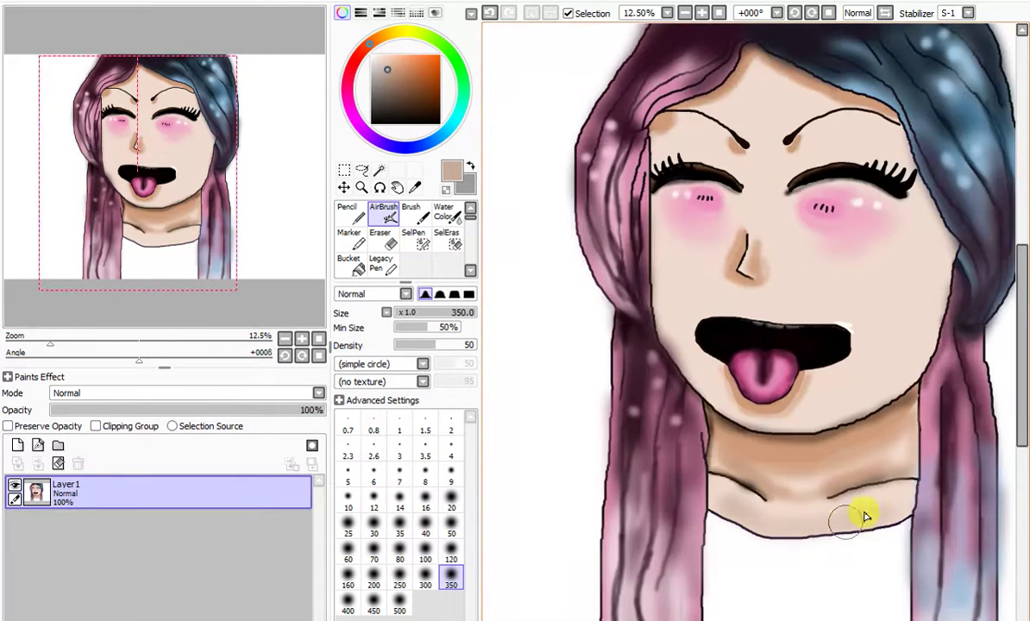
Step: Sample a warmer light tan from the neck and blend the skin between the inner ends of the collarbones
scroll(897, 513, up, 1)
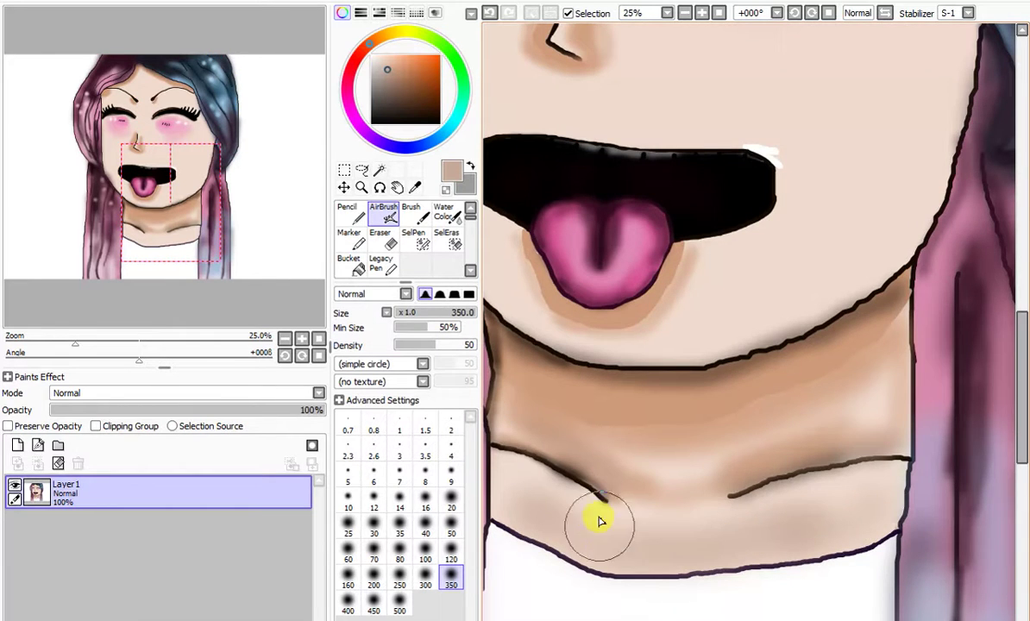
scroll(604, 505, down, 1)
scroll(629, 492, up, 2)
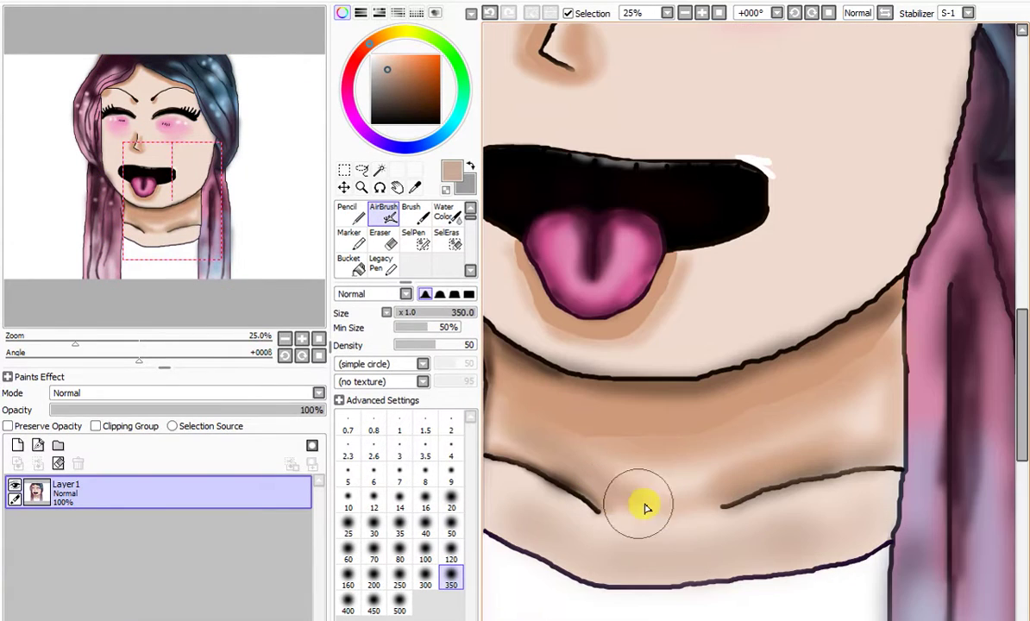
right_click(644, 501)
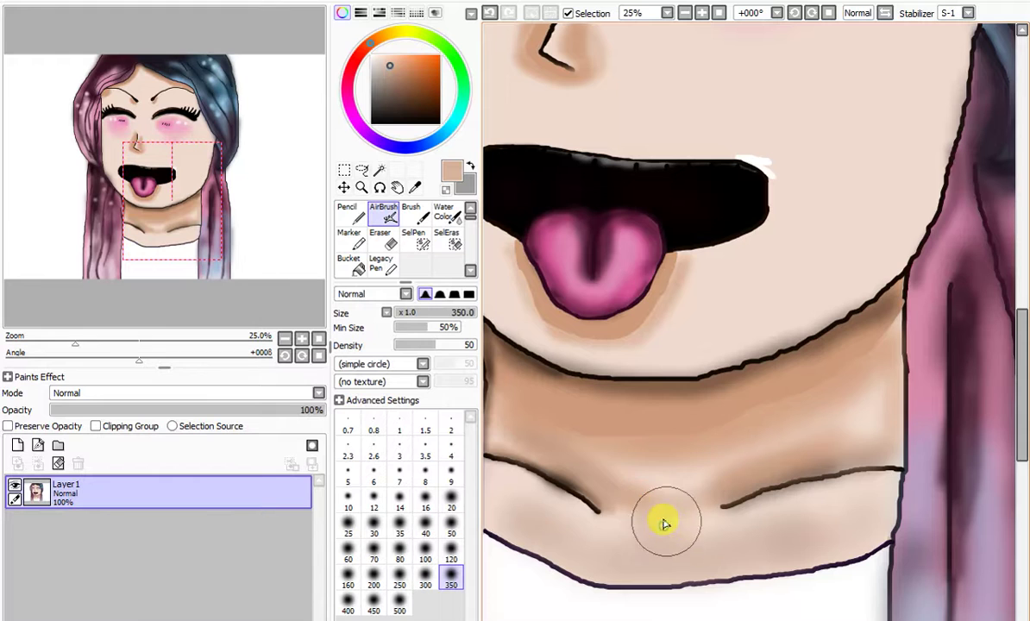
scroll(674, 531, down, 5)
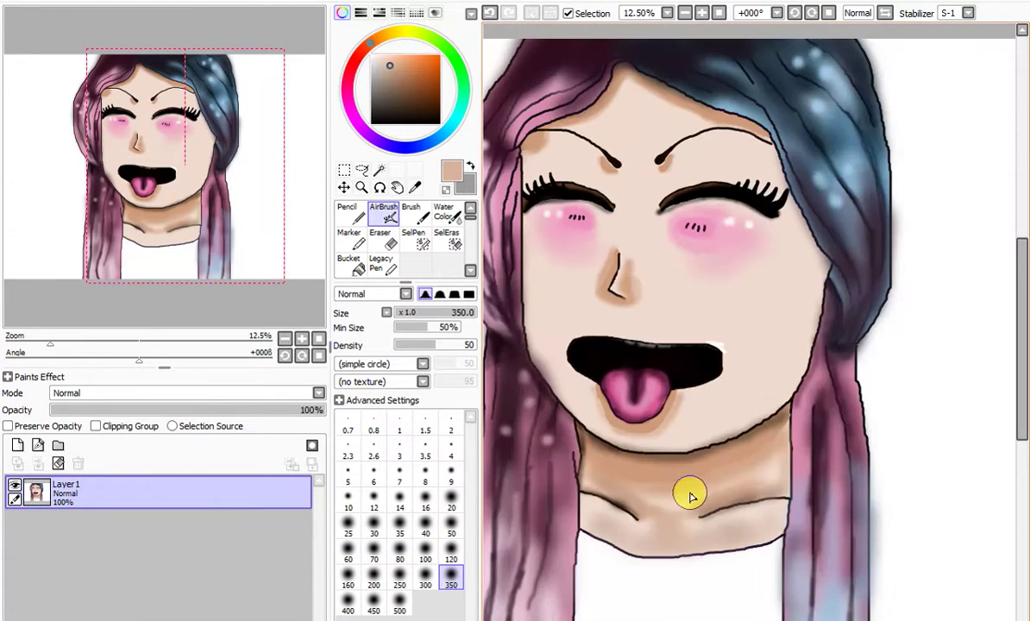
scroll(692, 492, up, 2)
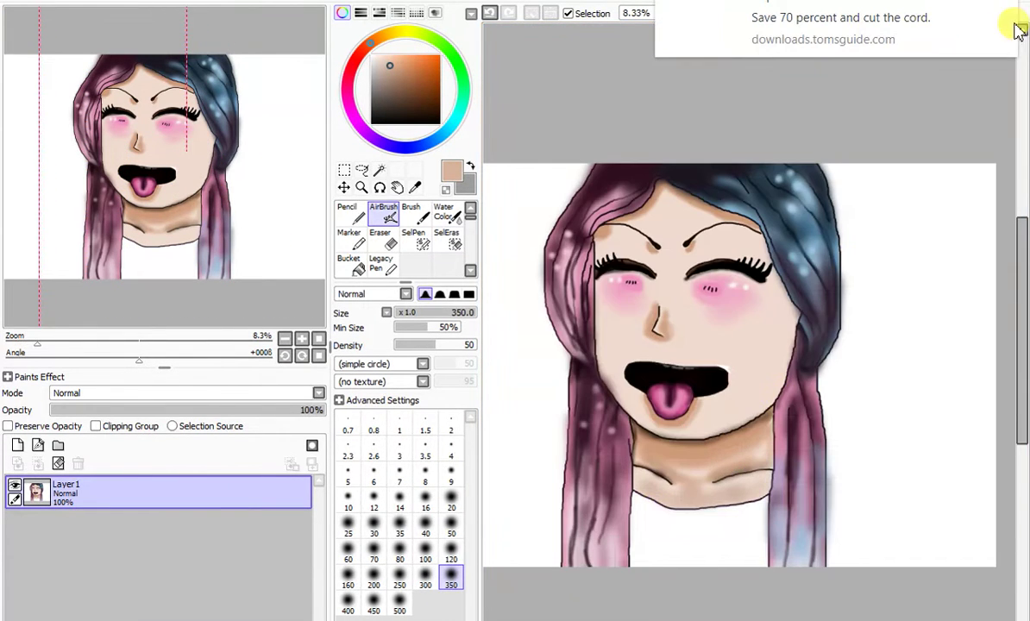
Step: Bucket-fill the white shirt area below the neckline with a very dark indigo
click(1005, 3)
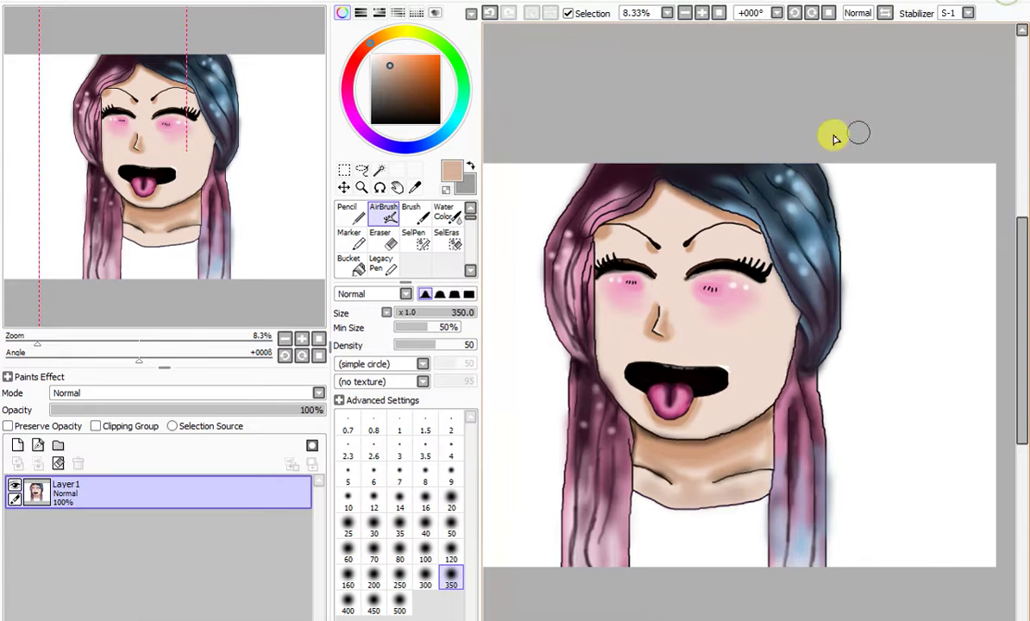
click(355, 223)
click(416, 143)
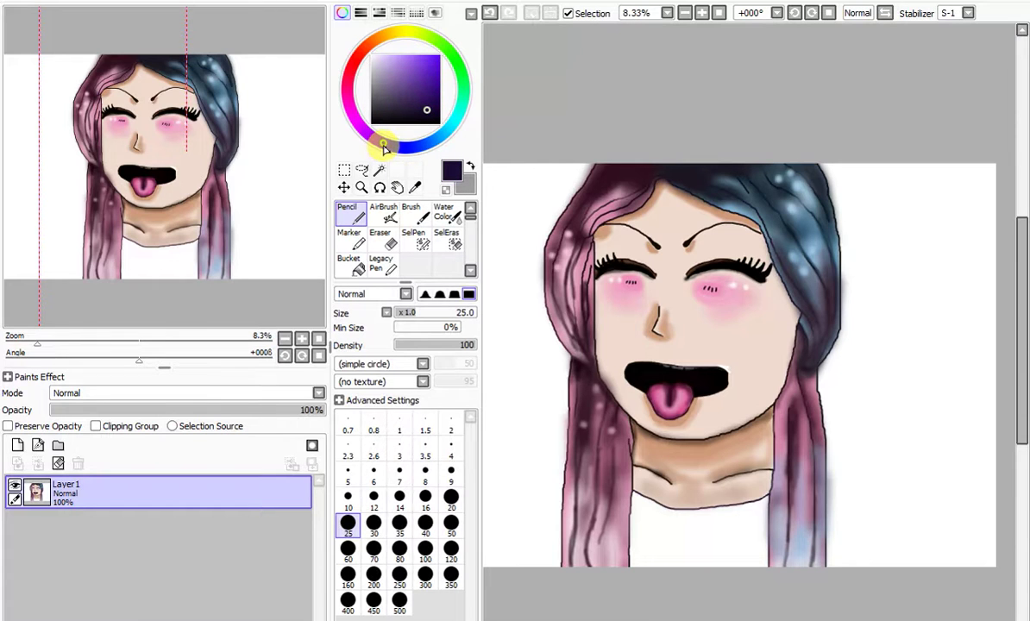
click(358, 269)
click(679, 538)
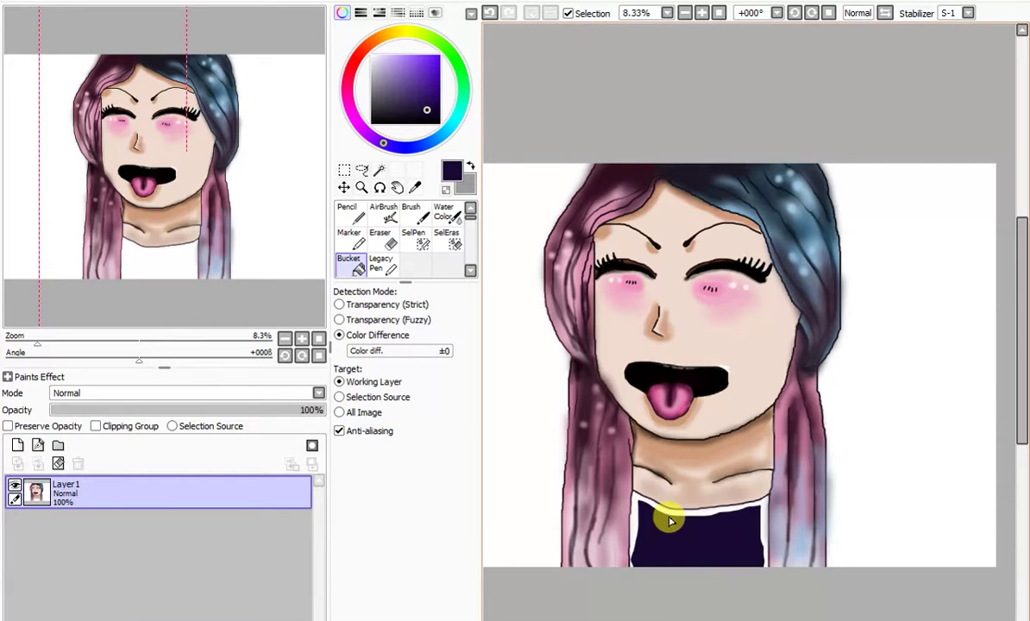
Step: Paint over the white band between the indigo shirt fill and the neckline with a size 350 Pencil
scroll(671, 520, up, 6)
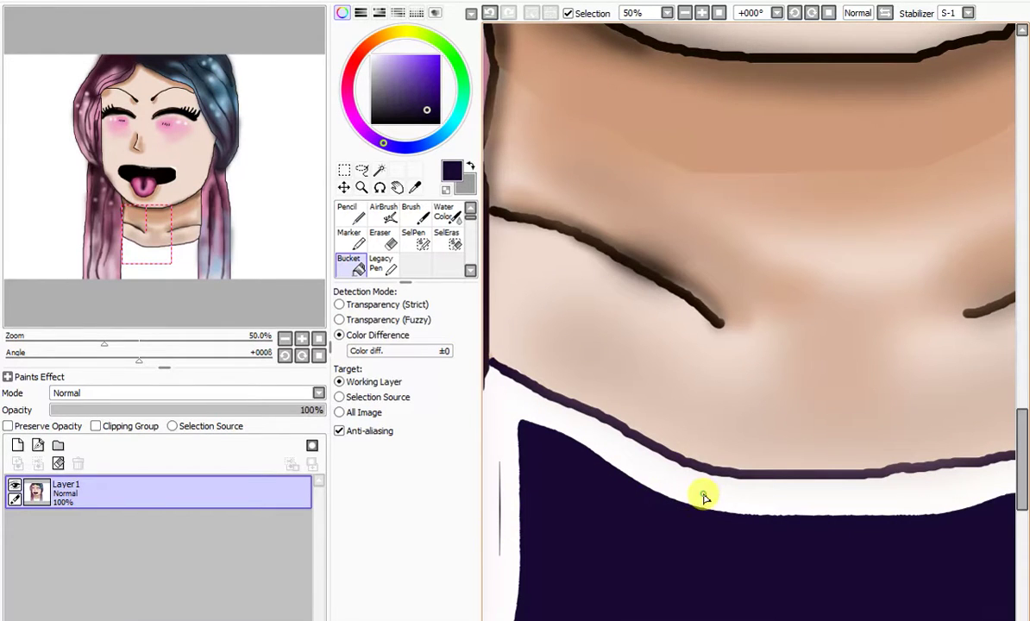
click(350, 211)
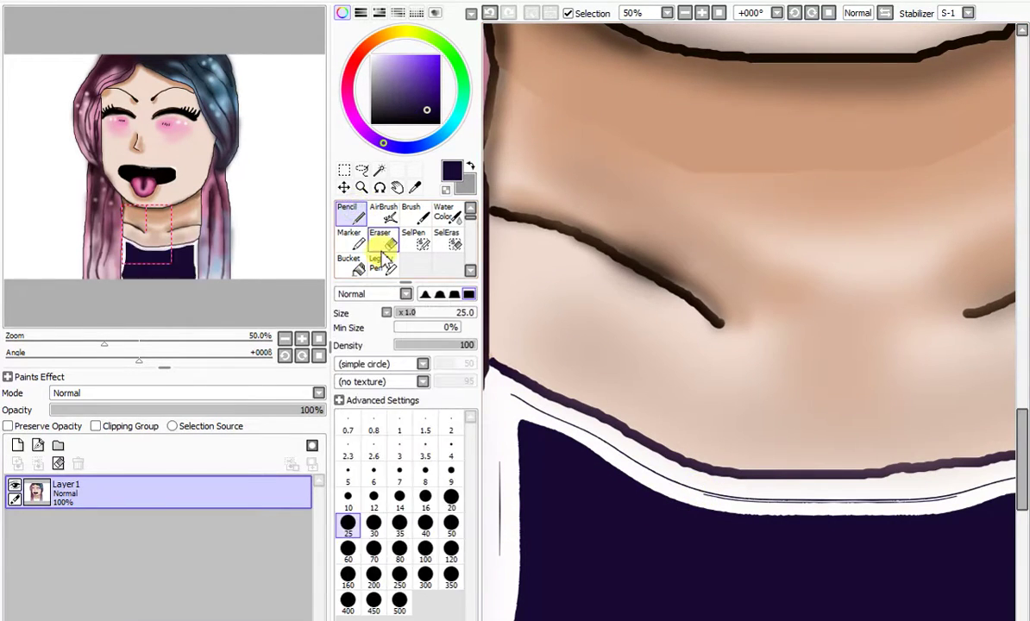
click(451, 576)
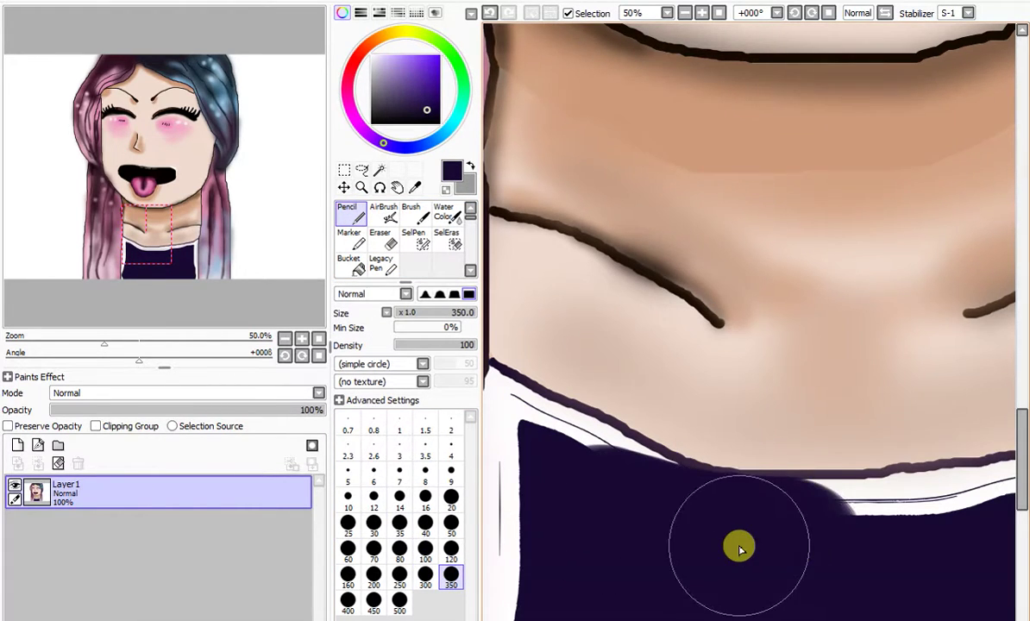
scroll(738, 545, down, 3)
mouse_move(1019, 472)
mouse_down()
mouse_move(884, 608)
mouse_move(910, 552)
mouse_move(906, 478)
mouse_move(840, 490)
mouse_move(747, 483)
mouse_move(683, 460)
mouse_move(667, 609)
mouse_up()
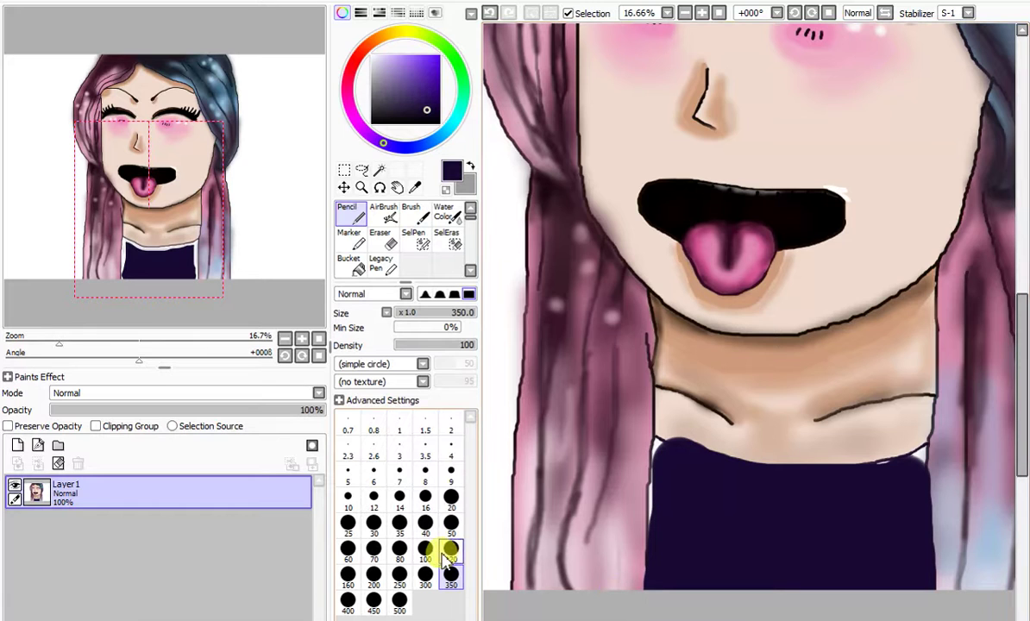
Step: Cover the white gaps along the shirt's left edge and right neckline in dark indigo with a size 120 Pencil
scroll(683, 519, up, 2)
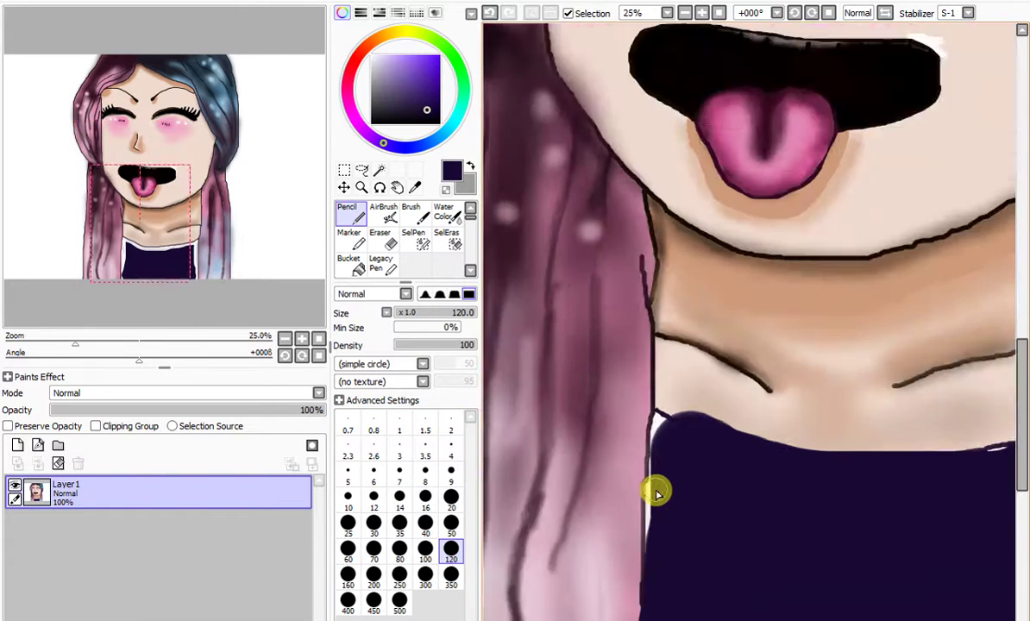
mouse_move(665, 394)
mouse_down()
mouse_move(653, 568)
mouse_move(682, 544)
mouse_up()
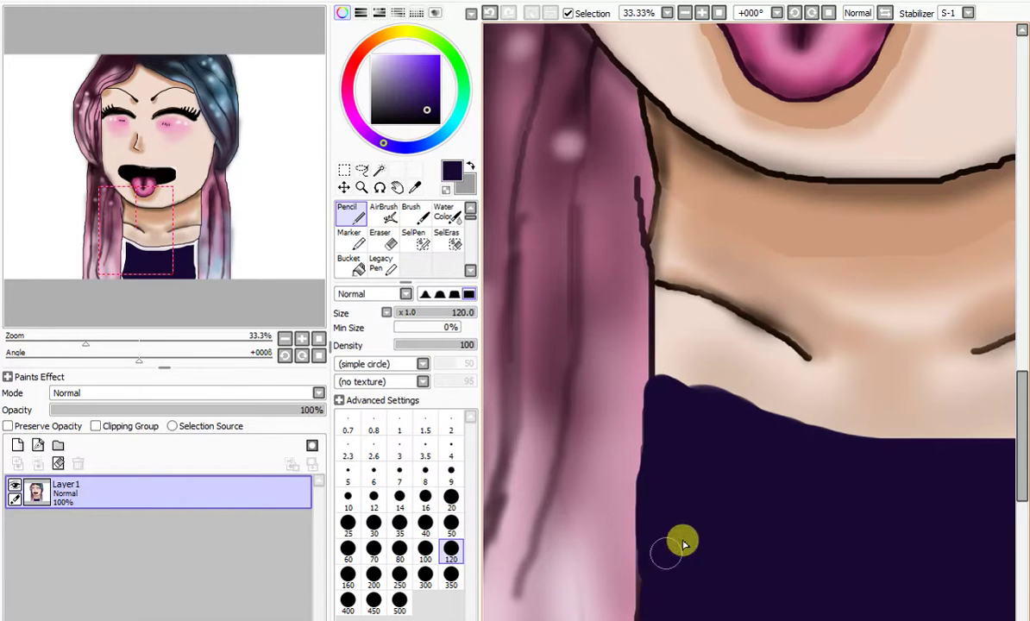
scroll(705, 477, down, 2)
scroll(842, 476, up, 3)
mouse_move(888, 416)
mouse_down()
mouse_move(800, 422)
mouse_move(830, 412)
mouse_move(743, 435)
mouse_move(681, 418)
mouse_up()
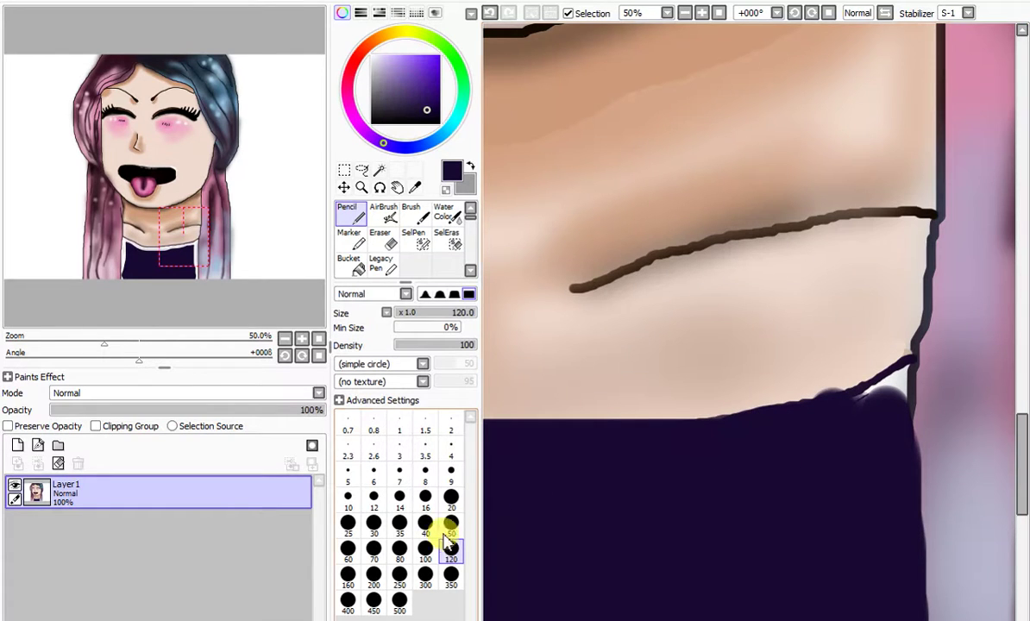
Step: Fill the white gap at the neckline's right corner with dark indigo using a size 50 Pencil
click(451, 523)
scroll(823, 401, up, 3)
scroll(954, 441, down, 3)
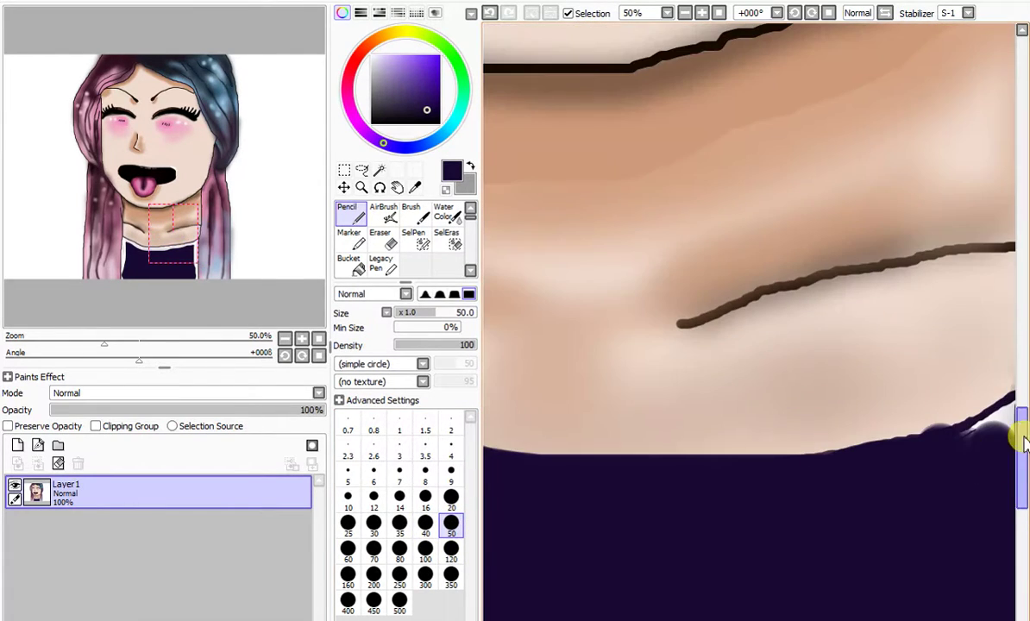
scroll(749, 322, right, 3)
scroll(784, 431, up, 3)
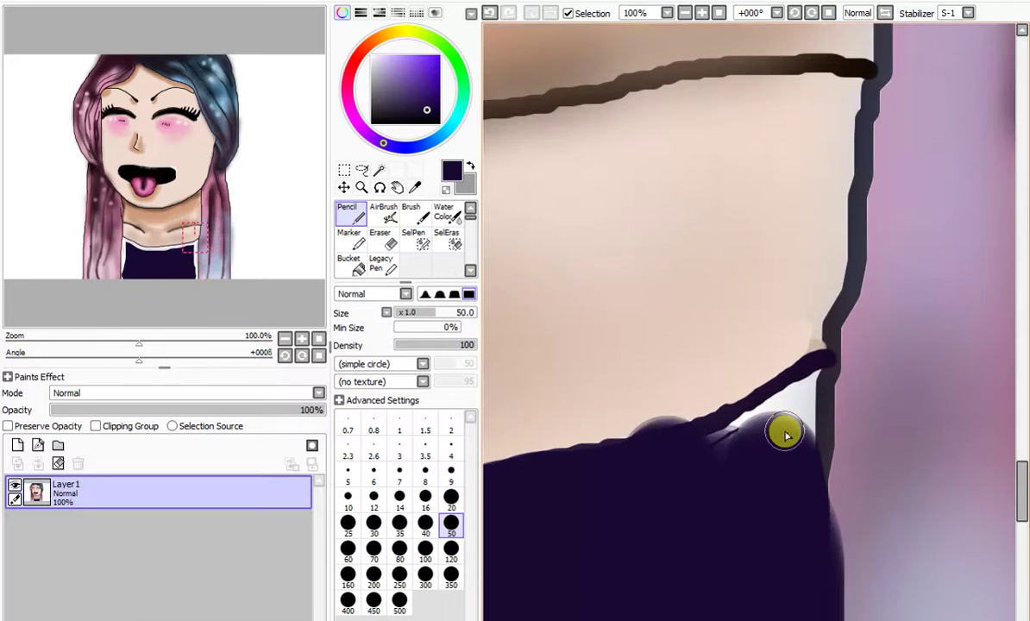
mouse_move(805, 513)
mouse_down()
mouse_move(837, 383)
mouse_move(804, 374)
mouse_move(616, 484)
mouse_move(758, 450)
mouse_move(603, 482)
mouse_up()
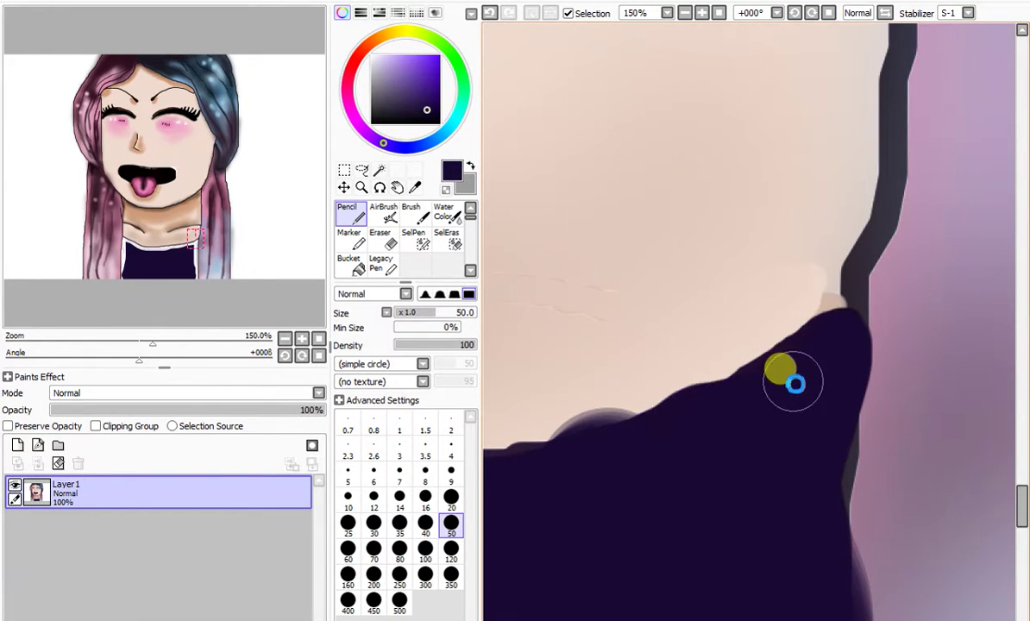
Step: Touch up the left part of the shirt's neckline in dark indigo with the size 50 Pencil
scroll(772, 389, down, 3)
scroll(707, 414, down, 4)
scroll(626, 400, up, 7)
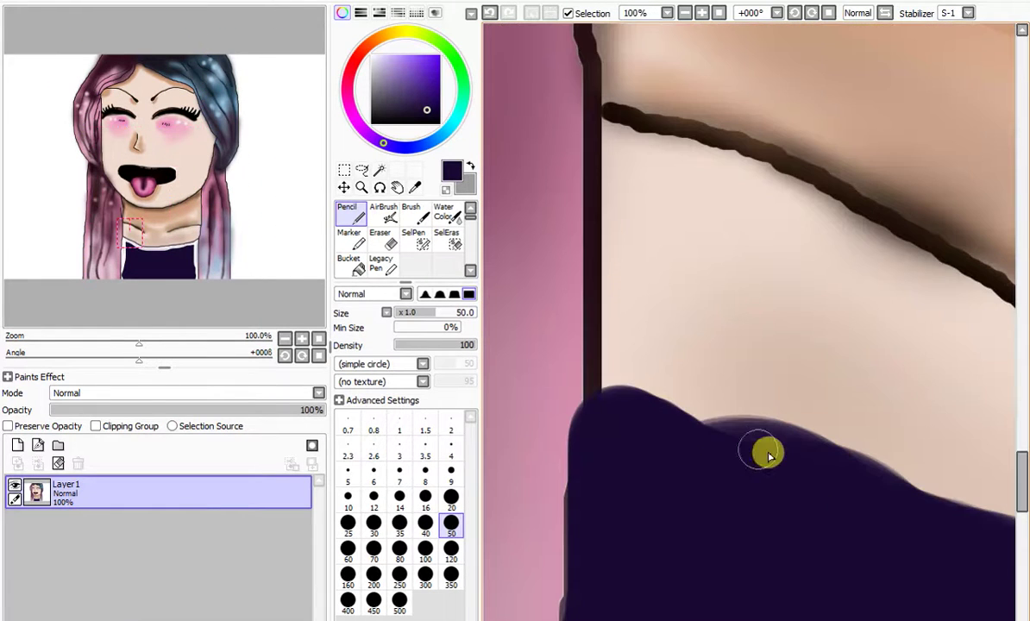
drag(768, 455, 574, 375)
Step: Outline the shirt's left edge from the hem up to the neckline corner in near-black with a size 25 Pencil
scroll(712, 472, down, 7)
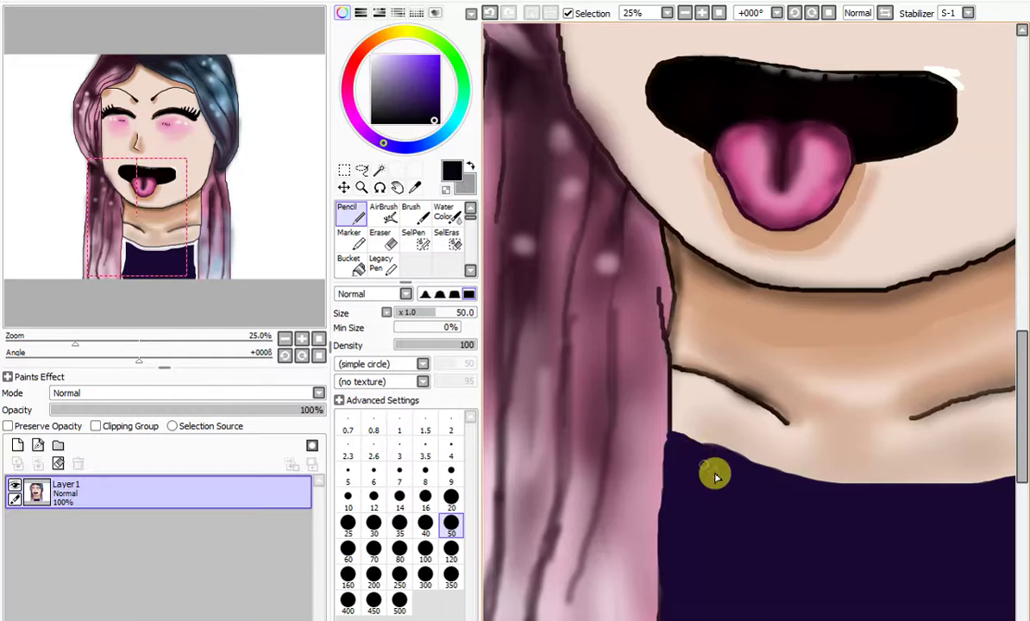
scroll(704, 527, up, 5)
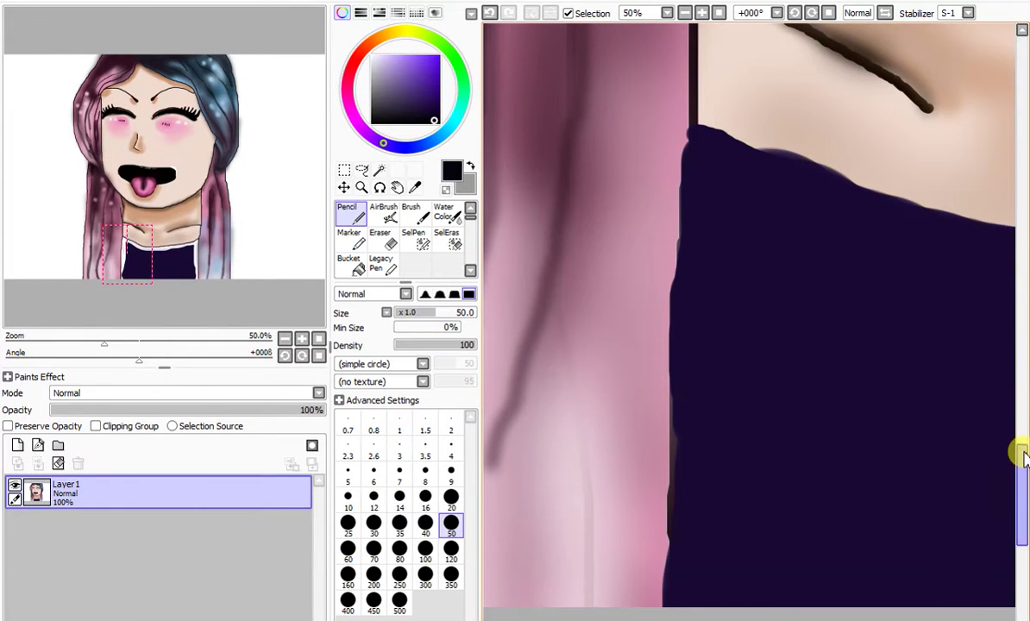
drag(1021, 455, 1020, 474)
click(345, 526)
scroll(714, 453, up, 1)
drag(715, 452, 715, 488)
drag(700, 594, 717, 460)
drag(717, 422, 717, 370)
drag(718, 331, 715, 250)
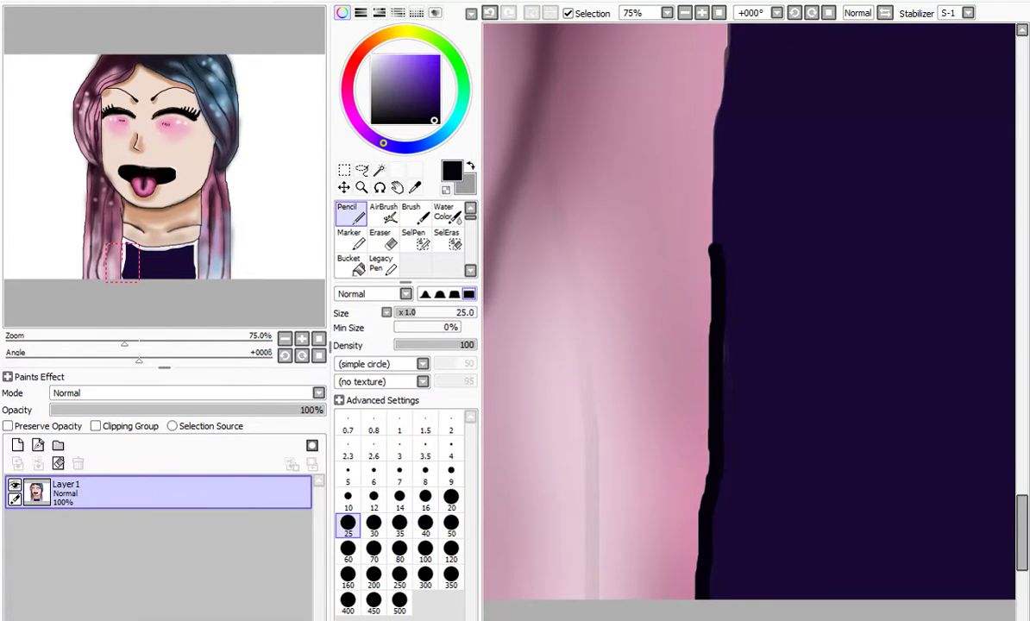
drag(1023, 513, 1020, 476)
mouse_move(717, 537)
mouse_down()
mouse_move(711, 450)
mouse_move(744, 179)
mouse_up()
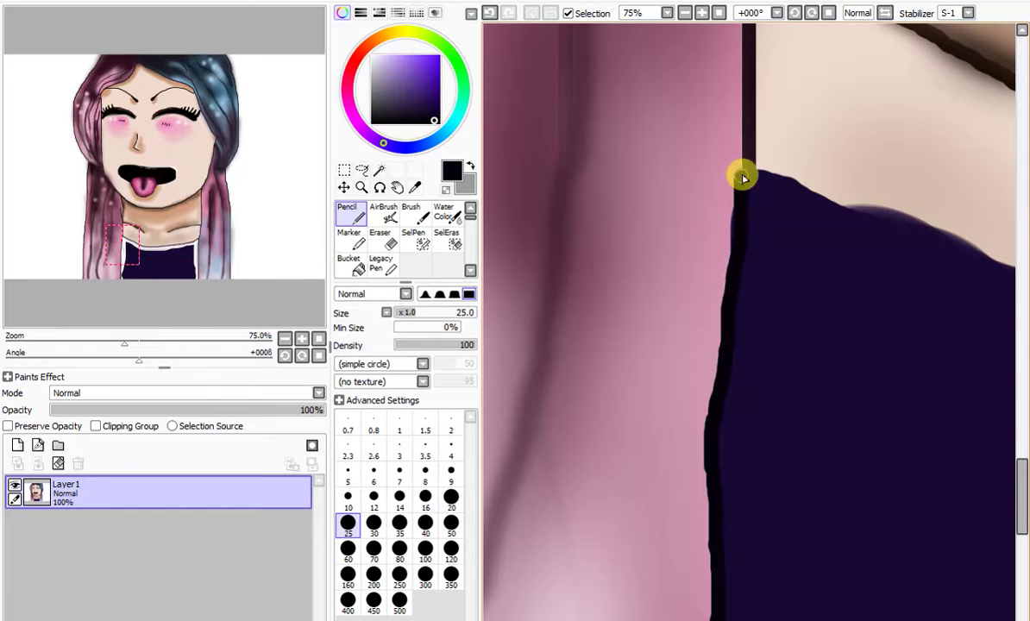
Step: Continue the near-black size 25 outline along the neckline and down the shirt's right edge
scroll(966, 587, down, 6)
drag(714, 620, 784, 620)
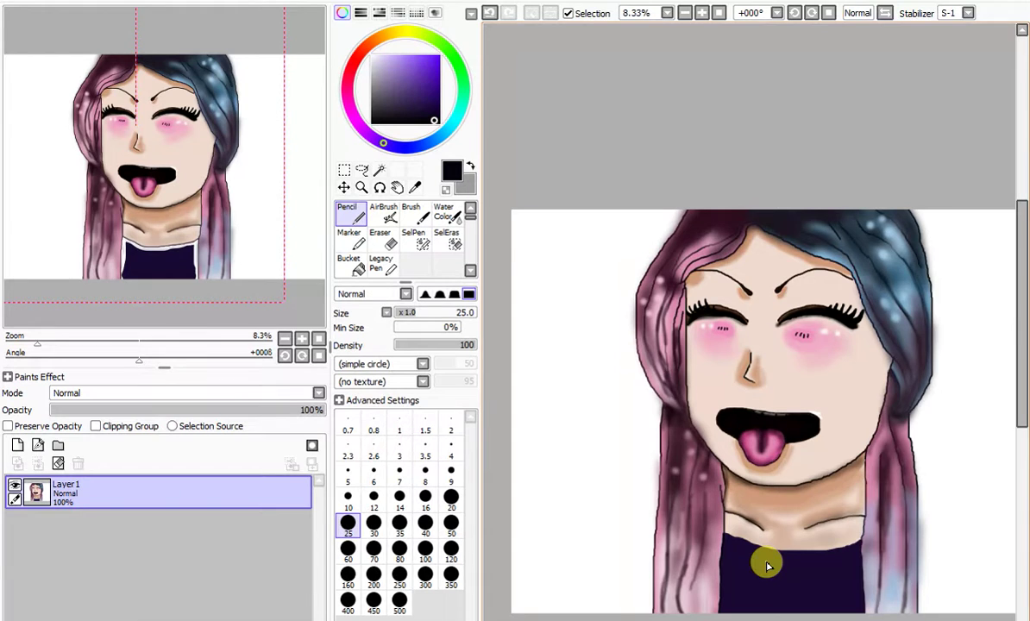
scroll(767, 565, up, 4)
scroll(744, 550, up, 3)
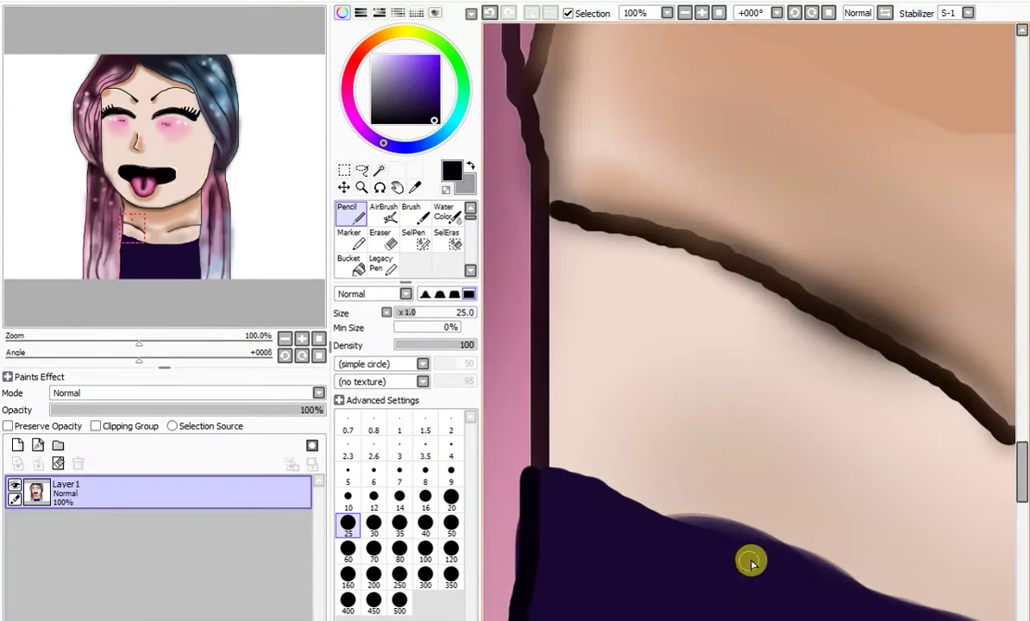
drag(816, 562, 718, 527)
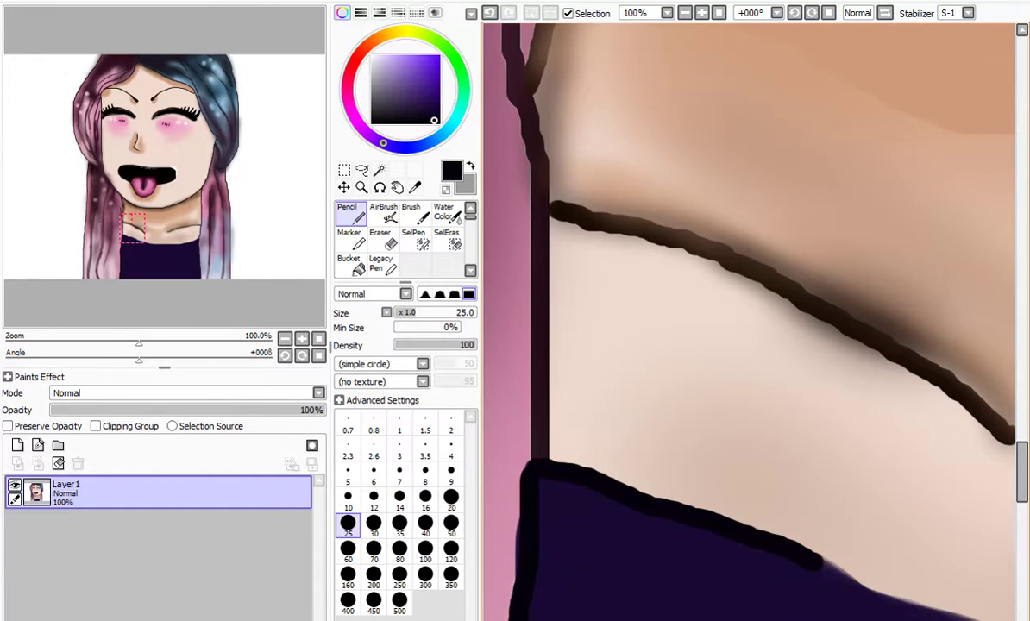
scroll(749, 322, right, 3)
mouse_move(699, 578)
mouse_down()
mouse_move(655, 584)
mouse_move(598, 561)
mouse_move(543, 513)
mouse_up()
scroll(752, 574, down, 6)
scroll(838, 583, up, 3)
drag(1019, 438, 1020, 496)
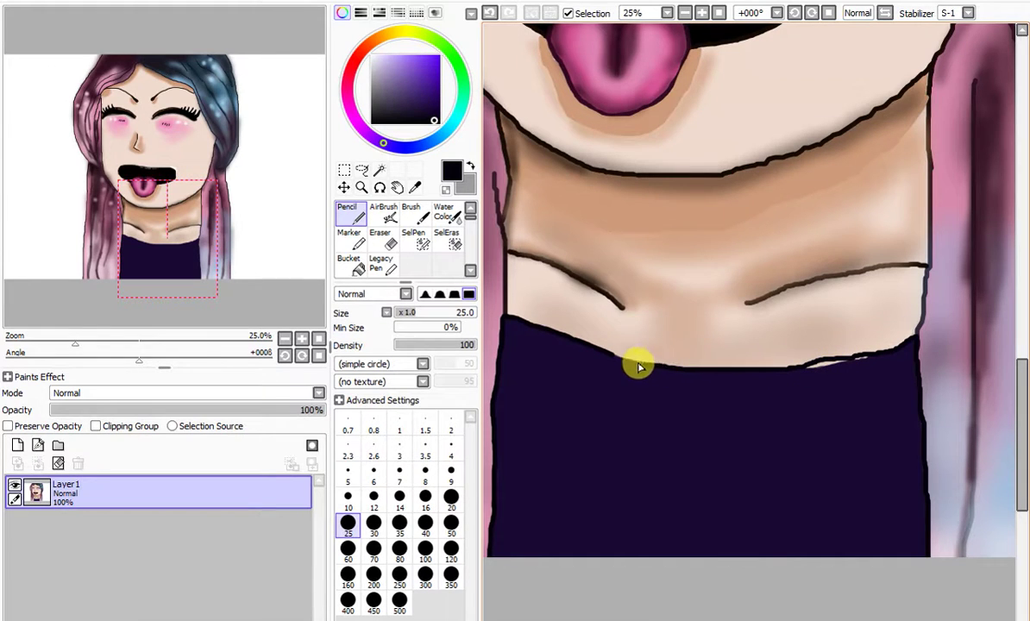
Step: Sample the shirt's dark indigo and fill the light gaps just beneath the neckline outline
scroll(878, 345, up, 6)
right_click(609, 486)
mouse_move(534, 485)
mouse_down()
mouse_move(607, 452)
mouse_move(728, 439)
mouse_move(639, 440)
mouse_move(582, 481)
mouse_move(716, 439)
mouse_move(925, 417)
mouse_move(771, 429)
mouse_move(964, 412)
mouse_up()
scroll(964, 412, down, 6)
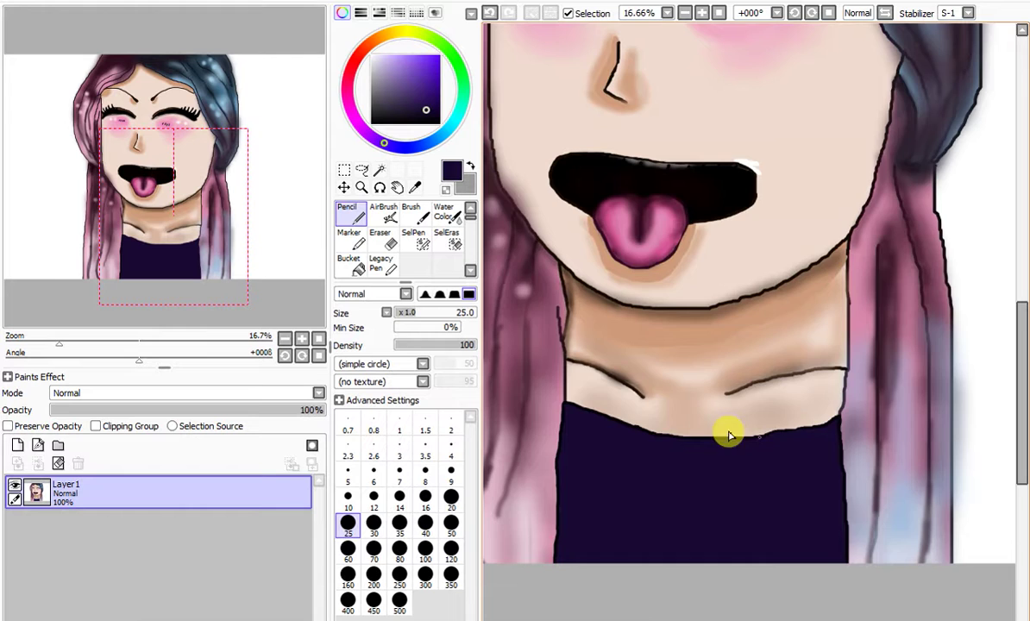
scroll(583, 397, up, 7)
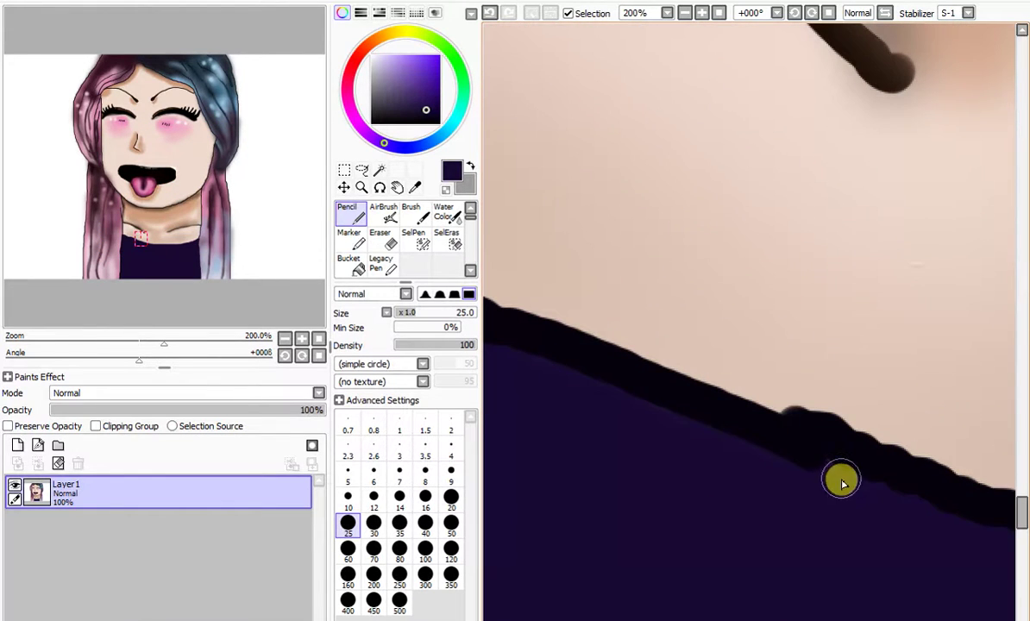
scroll(749, 458, down, 10)
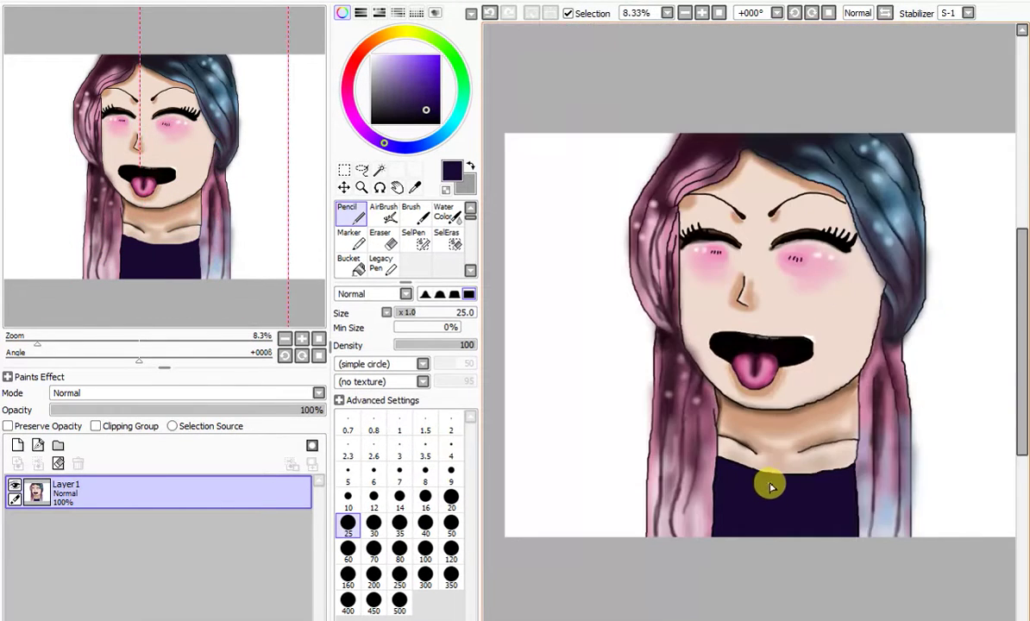
scroll(798, 407, up, 2)
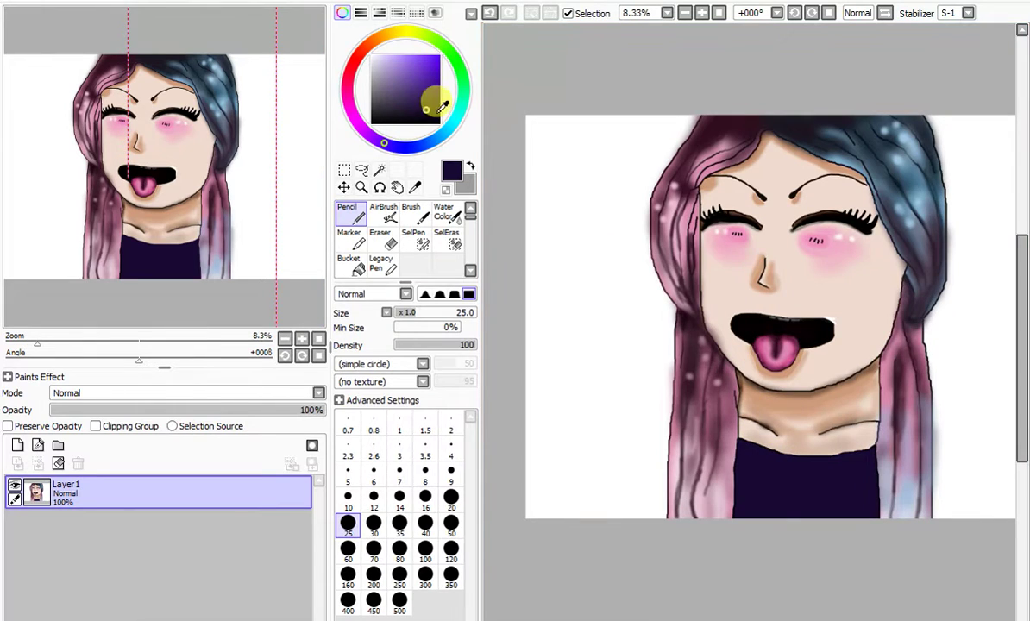
Step: Airbrush near-black shadows along the sides and upper part of the indigo shirt with a size 350 brush
click(384, 213)
scroll(738, 466, up, 1)
drag(749, 513, 778, 495)
scroll(685, 511, down, 1)
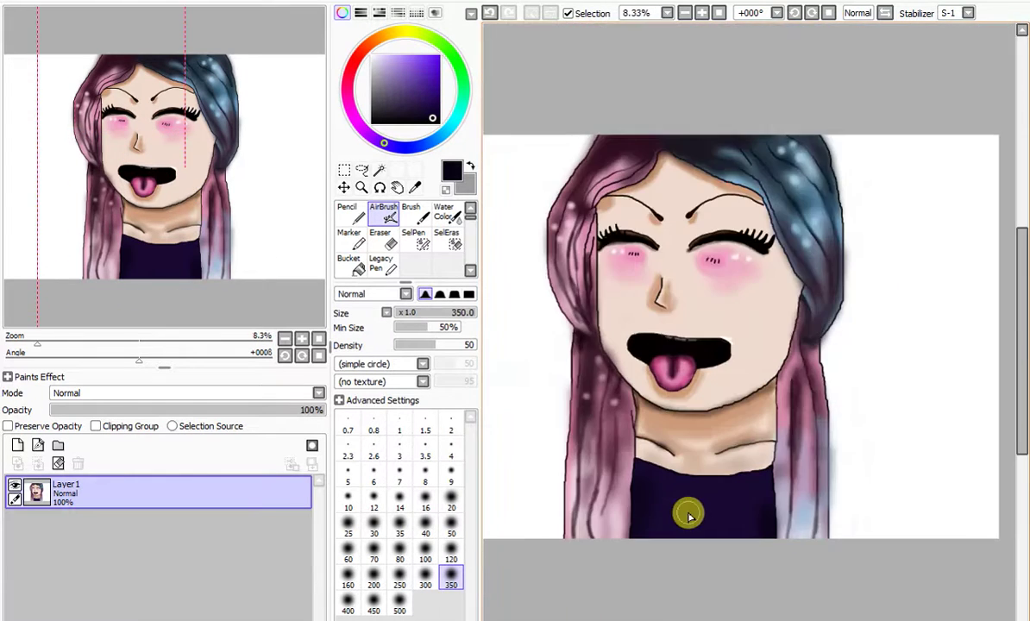
scroll(736, 478, up, 1)
scroll(798, 542, up, 1)
drag(807, 481, 725, 490)
mouse_move(814, 553)
mouse_down()
mouse_move(797, 455)
mouse_move(691, 487)
mouse_up()
drag(819, 498, 802, 540)
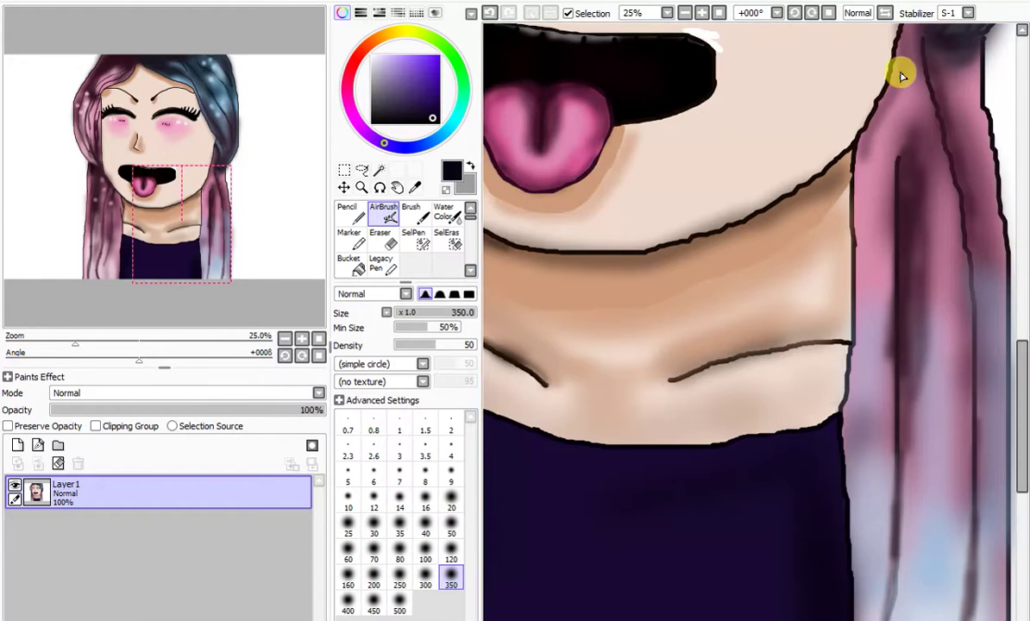
Step: Draw a white horizontal oval outline on the shirt front with a size 50 Pencil
scroll(713, 299, down, 2)
scroll(683, 279, up, 1)
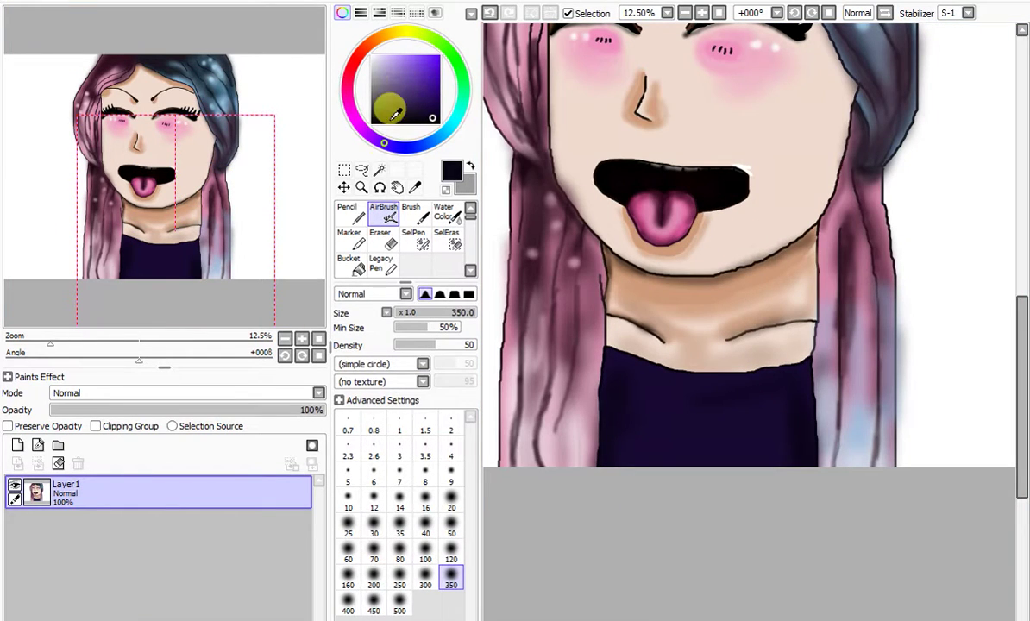
click(387, 42)
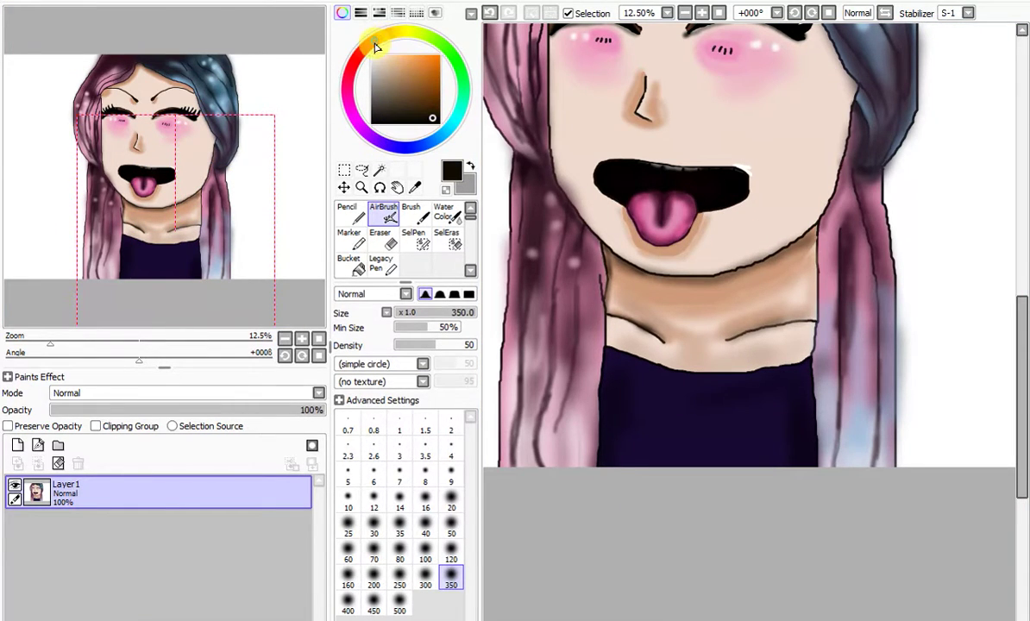
drag(376, 48, 361, 54)
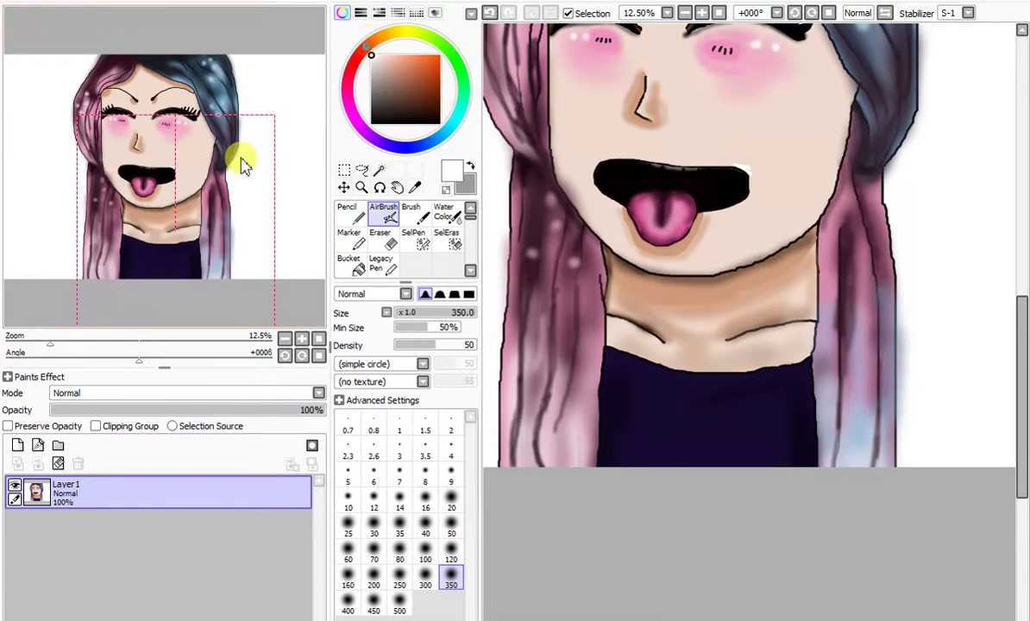
click(347, 212)
scroll(690, 368, down, 4)
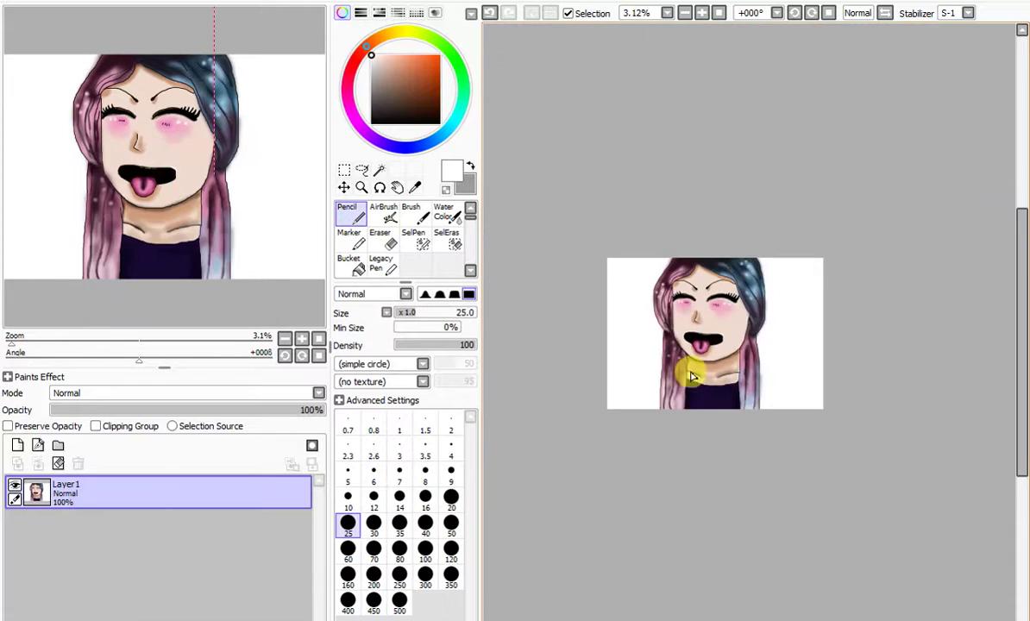
scroll(716, 406, up, 5)
scroll(716, 406, up, 2)
click(450, 525)
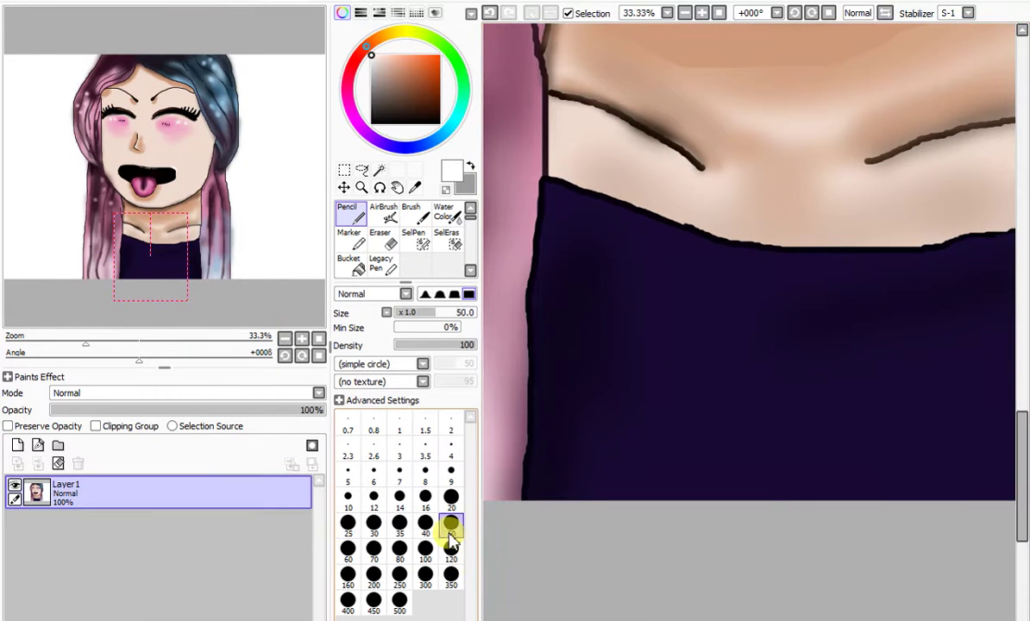
mouse_move(756, 354)
mouse_down()
mouse_move(681, 354)
mouse_move(650, 377)
mouse_move(667, 404)
mouse_move(747, 413)
mouse_move(774, 397)
mouse_move(777, 375)
mouse_move(744, 357)
mouse_up()
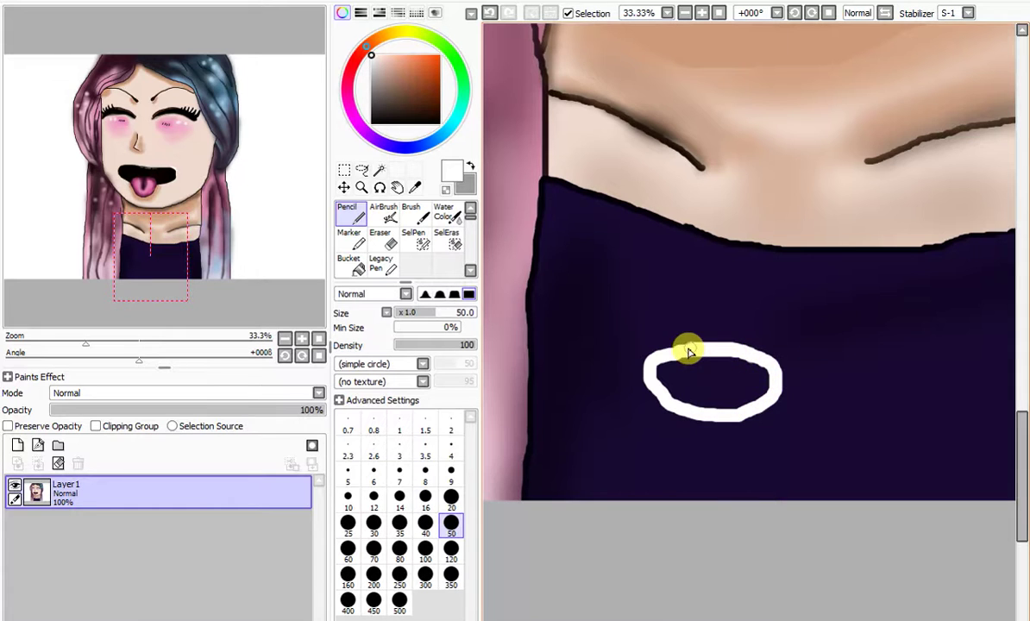
Step: Fill in the oval on the shirt with white using a size 120 Pencil
scroll(750, 374, down, 1)
scroll(690, 388, up, 2)
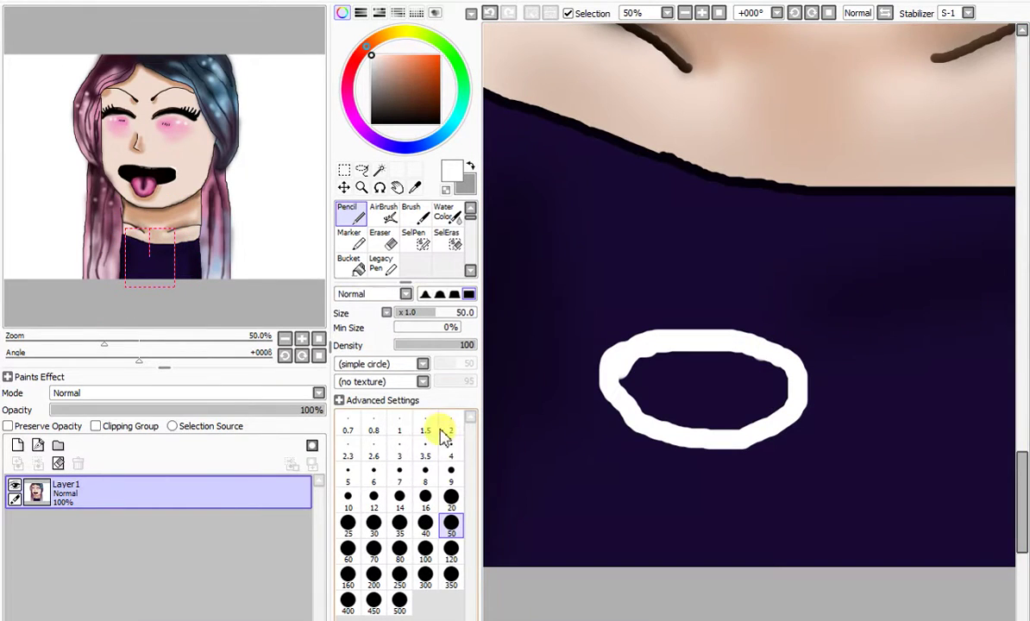
click(450, 549)
mouse_move(651, 390)
mouse_down()
mouse_move(697, 368)
mouse_move(750, 399)
mouse_move(682, 416)
mouse_move(638, 380)
mouse_move(729, 371)
mouse_move(765, 402)
mouse_move(743, 372)
mouse_move(653, 372)
mouse_move(607, 348)
mouse_up()
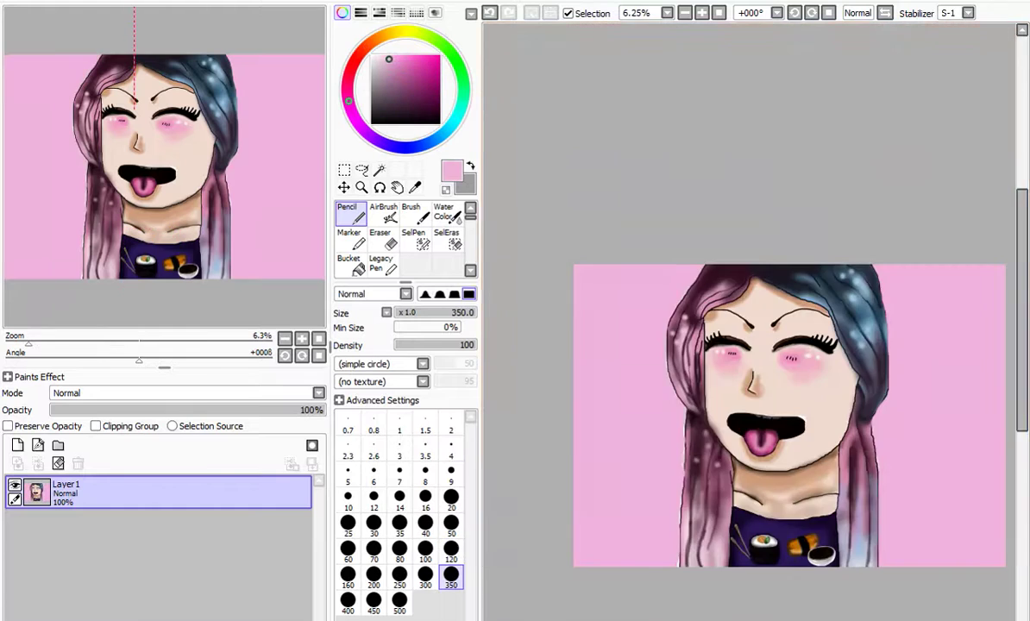
Step: Try a darker pink size 350 Pencil stroke in the background's upper-left corner, and undo it
scroll(664, 500, down, 3)
scroll(668, 496, up, 3)
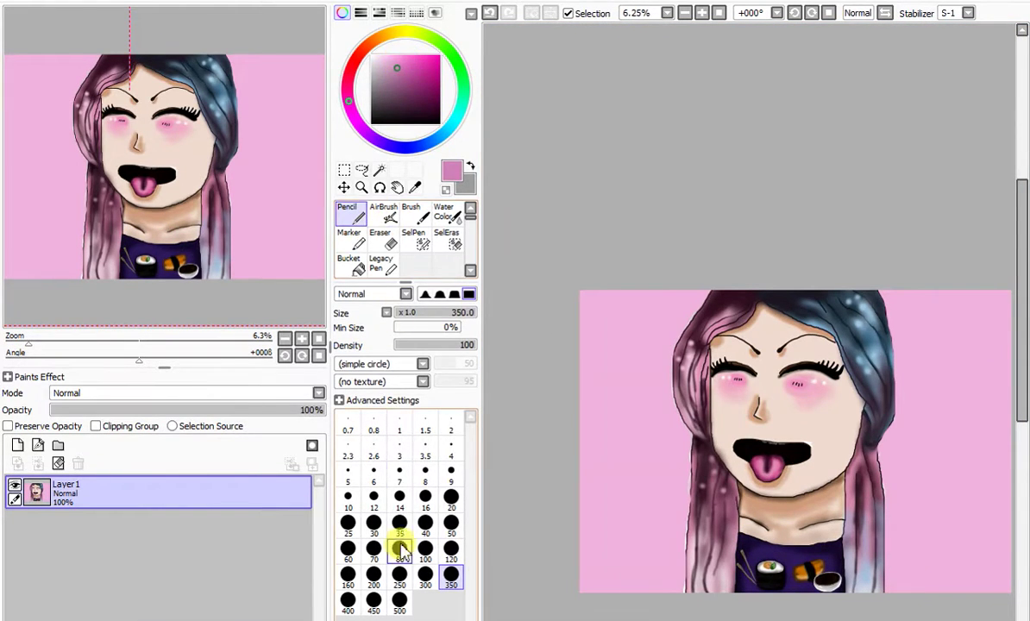
drag(627, 272, 533, 354)
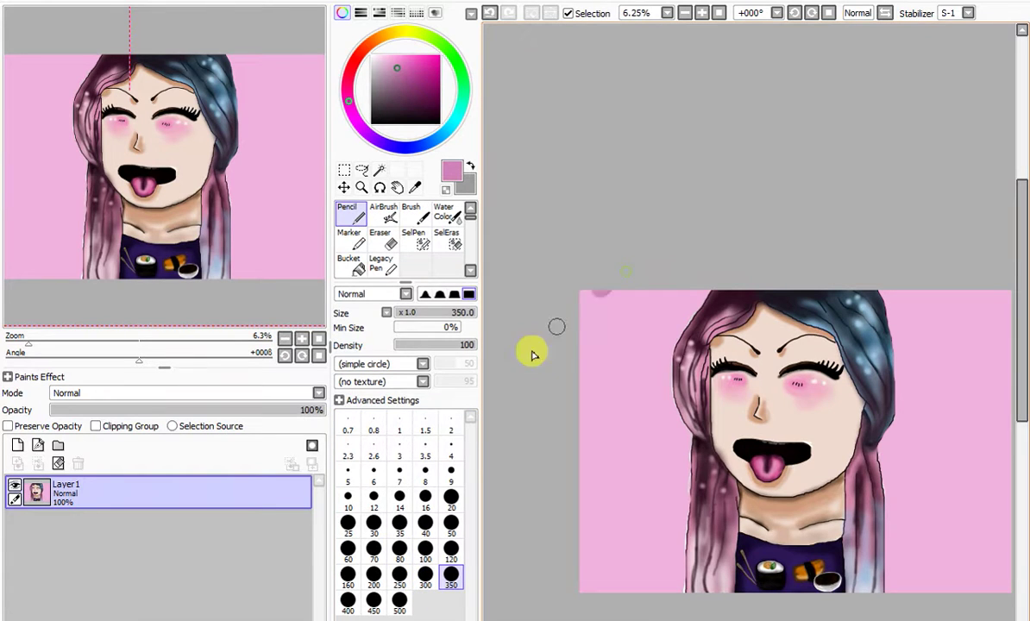
click(487, 13)
Step: Airbrush soft darker pink shading into the background's upper-left corner with a size 350 brush
click(383, 212)
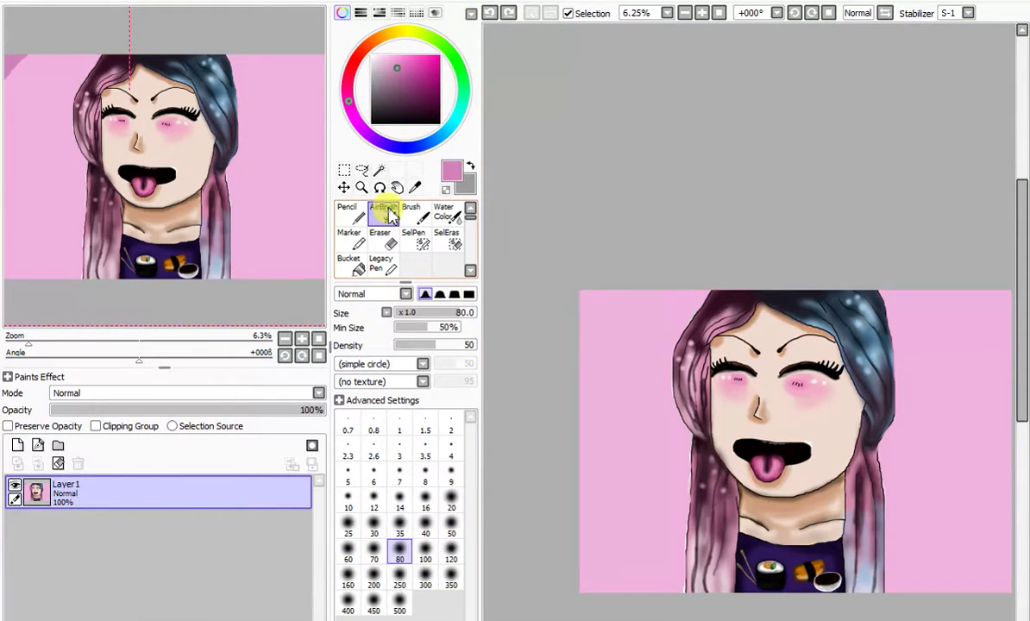
click(460, 582)
drag(604, 301, 568, 308)
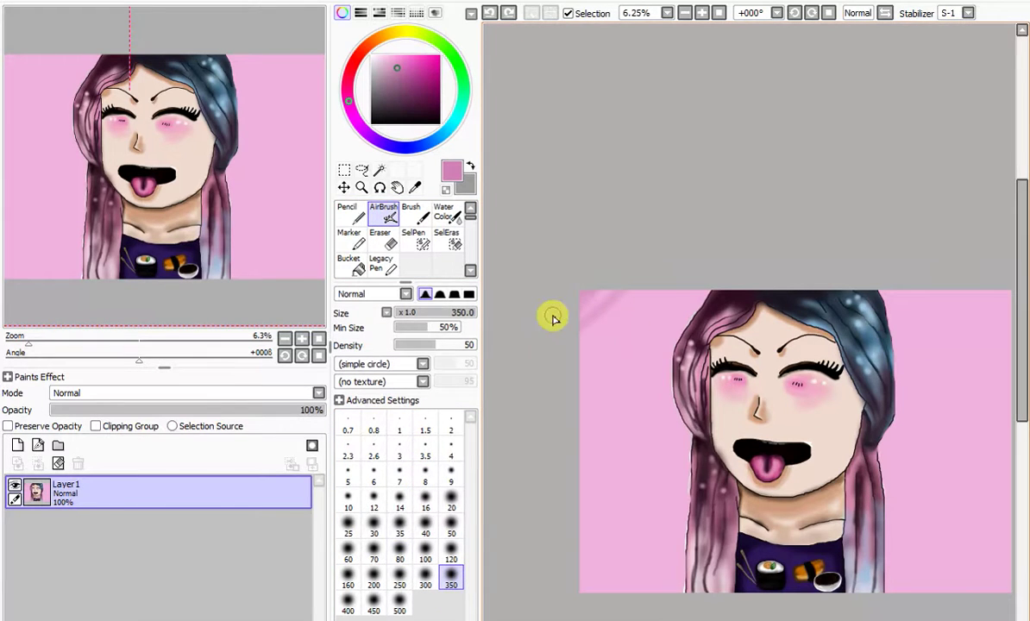